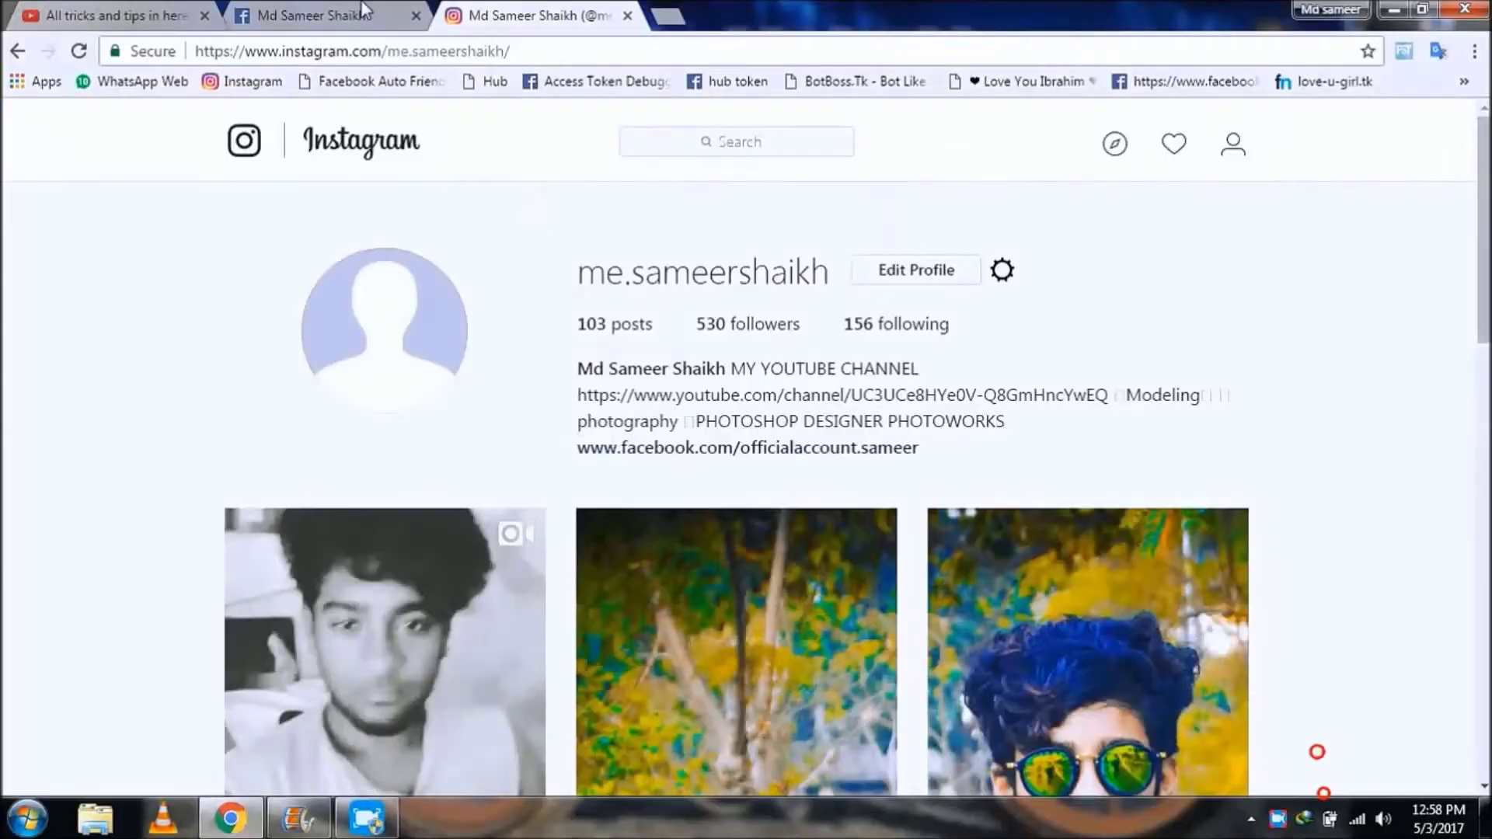
Subscribe to the All tricks and tips in here YouTube channel with notifications turned on.
{"action": "left_click", "coordinate": [364, 15]}
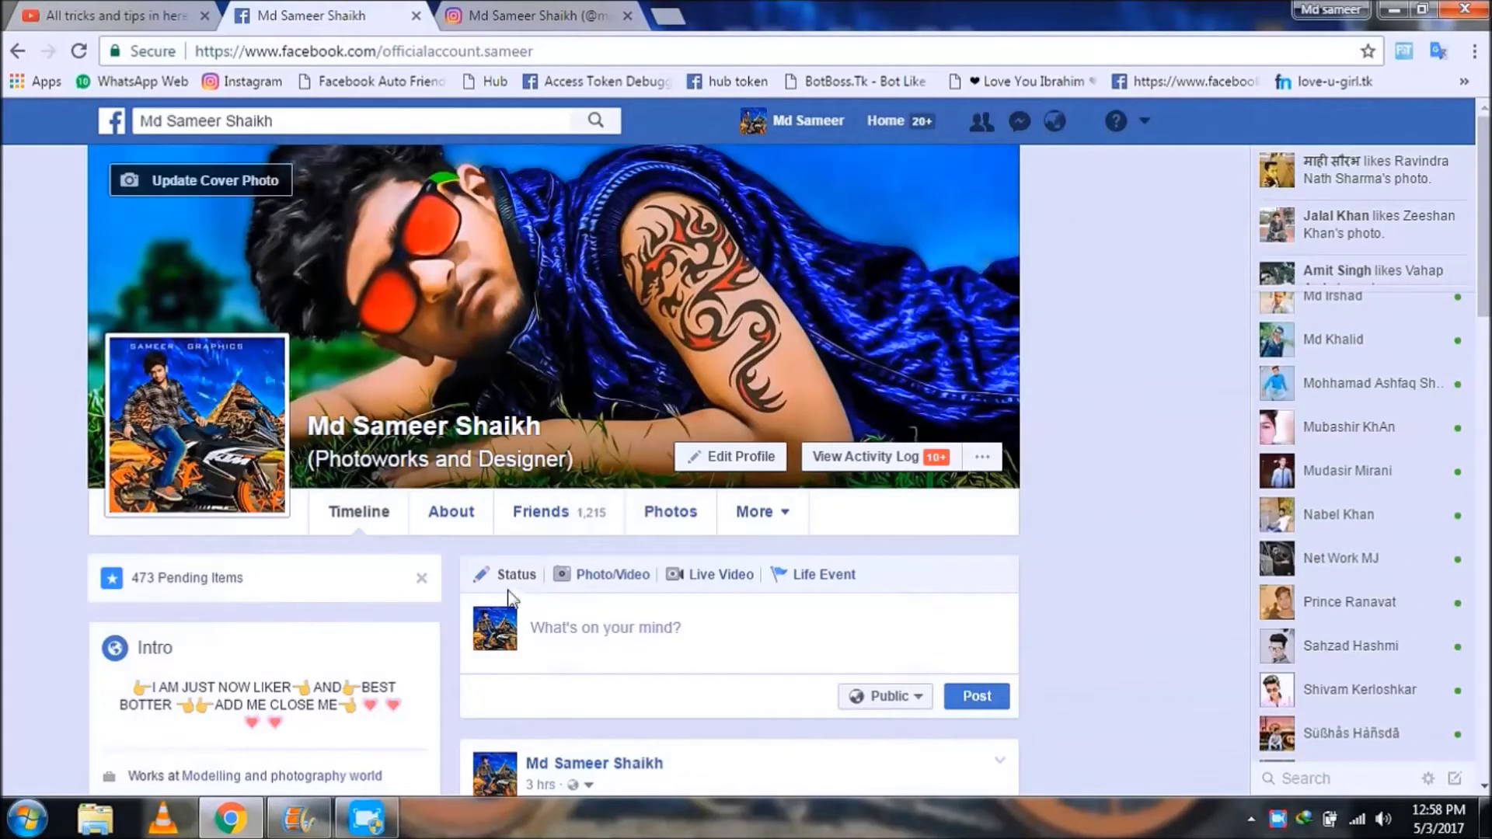
{"action": "left_click", "coordinate": [156, 12]}
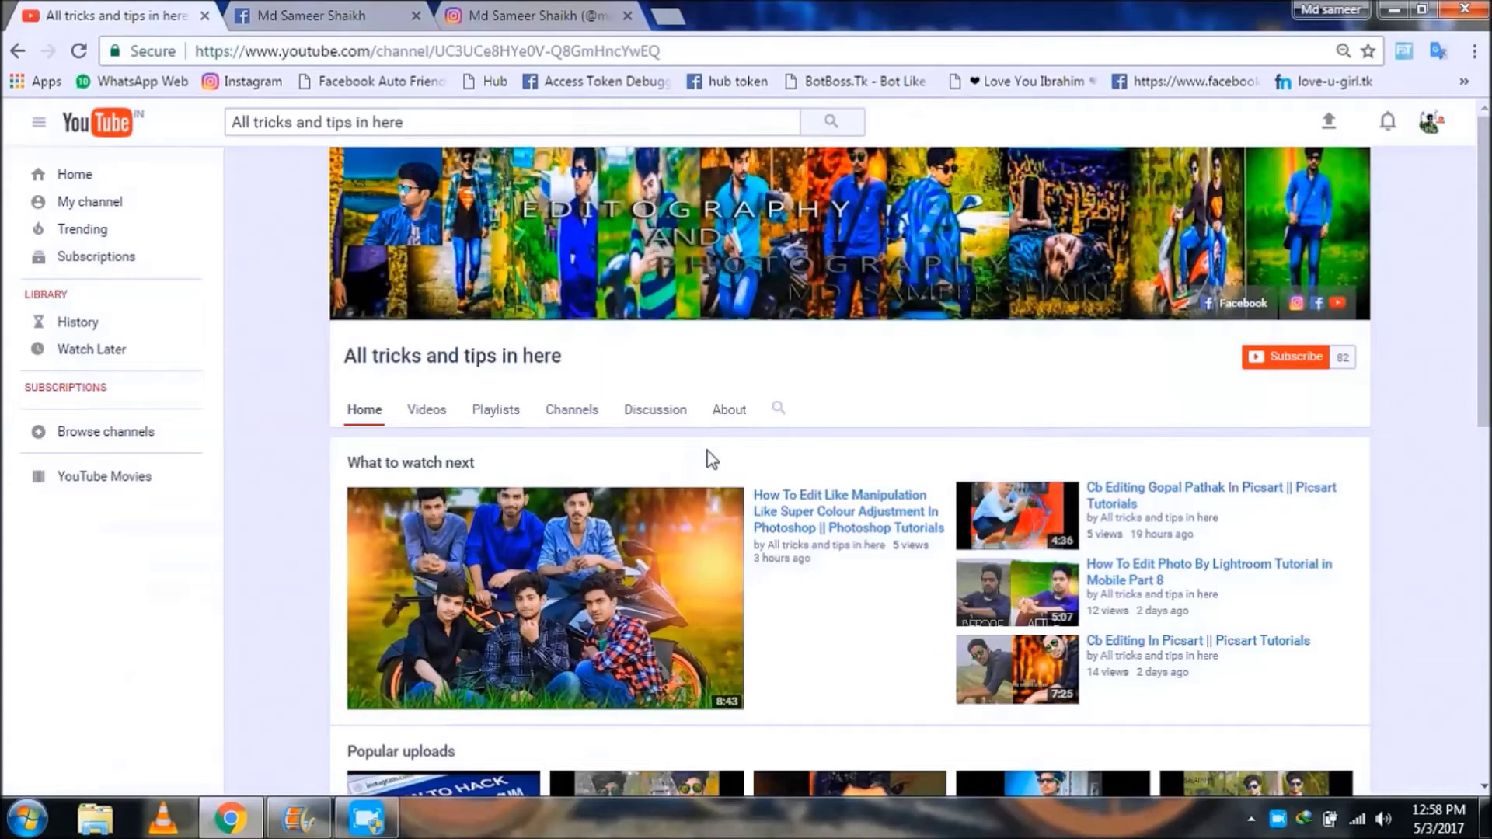
{"action": "left_click", "coordinate": [1279, 359]}
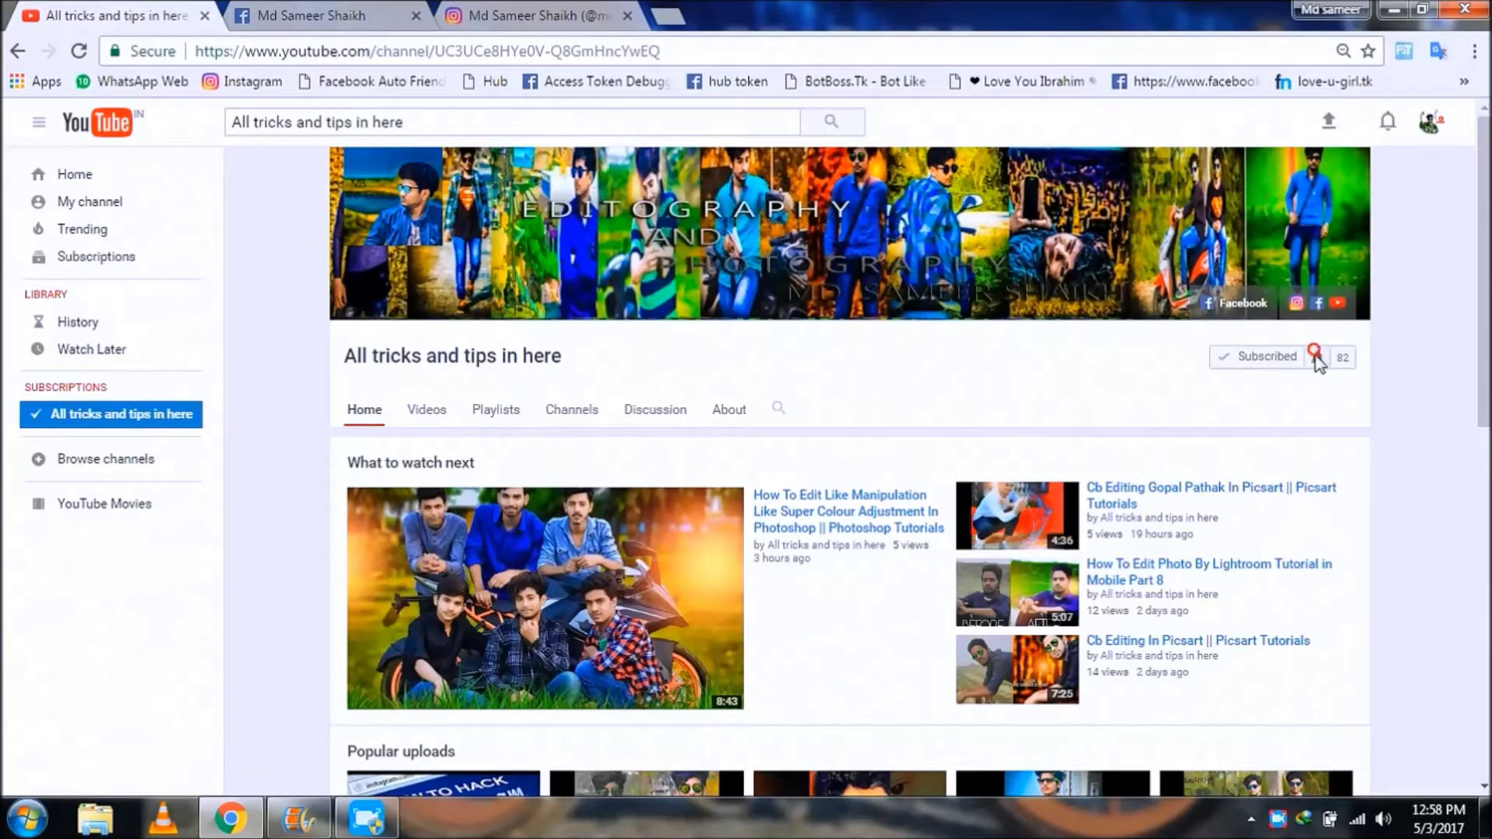
{"action": "left_click", "coordinate": [1313, 356]}
{"action": "left_click", "coordinate": [592, 414]}
{"action": "left_click", "coordinate": [886, 534]}
Return to Photoshop and zoom in on the outdoor portrait photo.
{"action": "right_click", "coordinate": [1275, 818]}
{"action": "left_click", "coordinate": [1306, 767]}
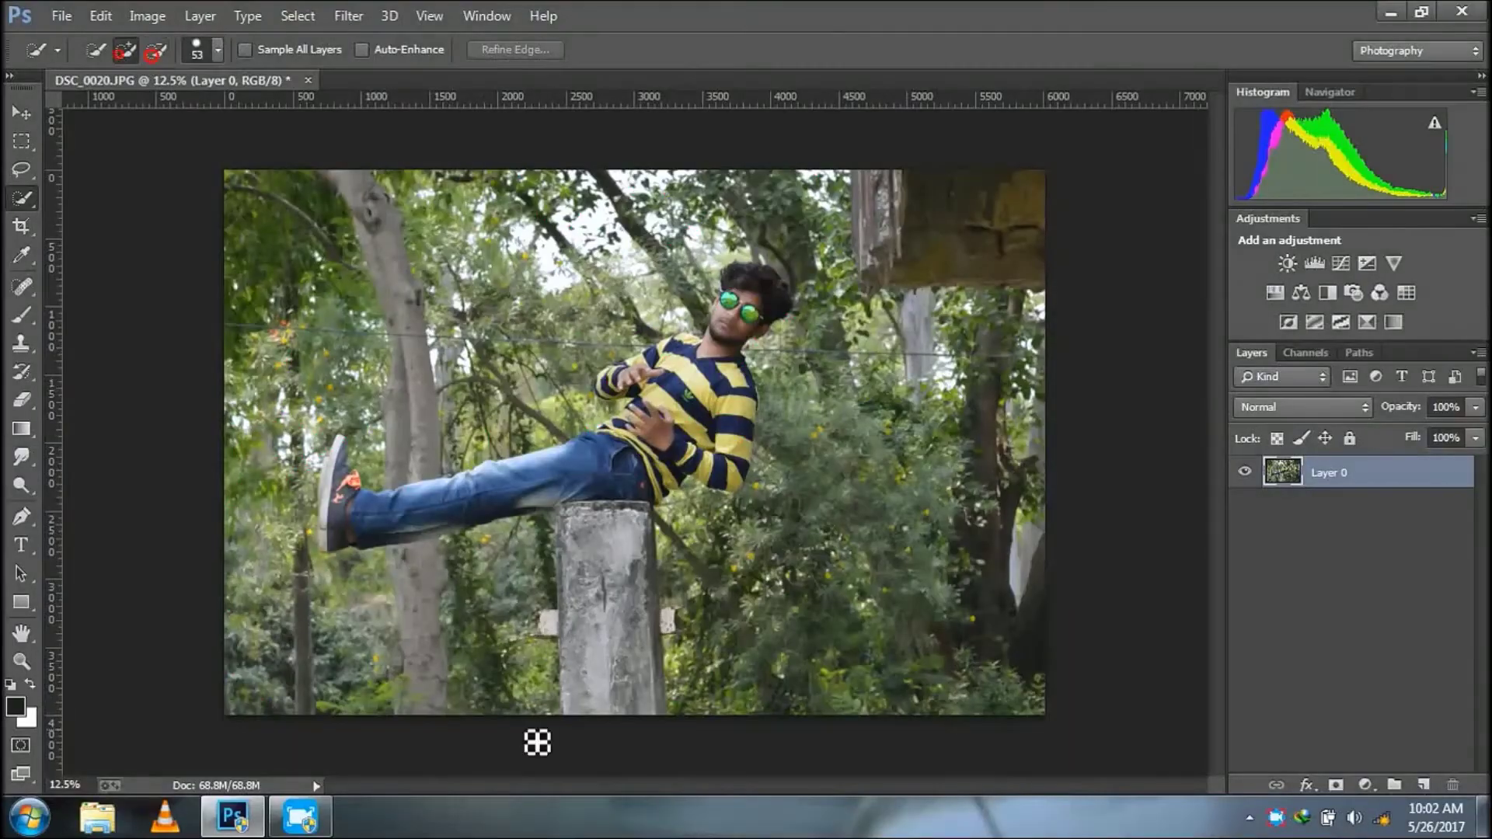
{"action": "key", "text": "ctrl+plus"}
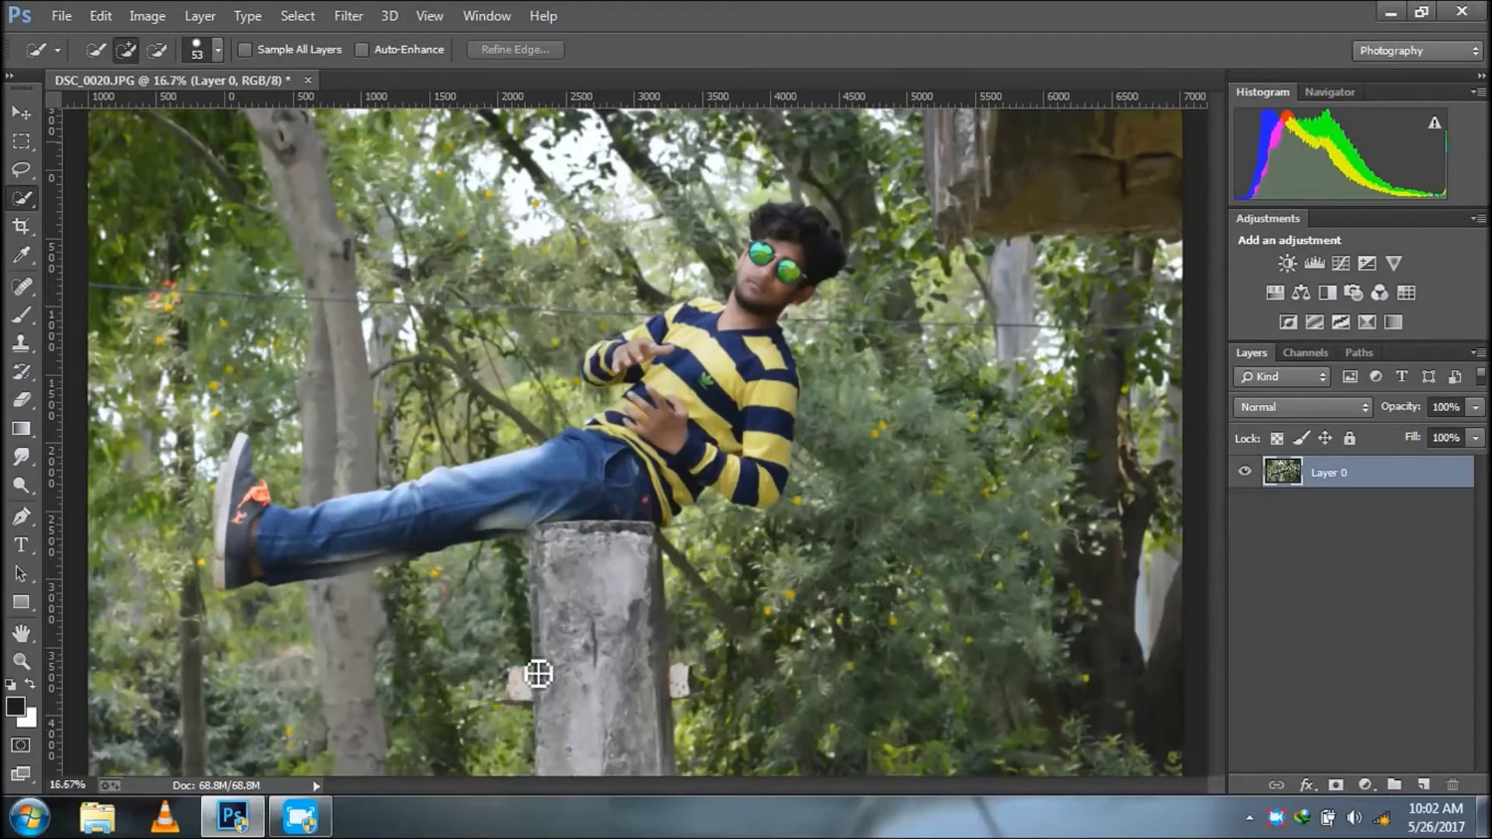
Select the concrete pillar and its brackets beneath the man with Quick Selection.
{"action": "scroll", "coordinate": [607, 545], "scroll_direction": "down", "scroll_amount": 2}
{"action": "key", "text": "ctrl+plus"}
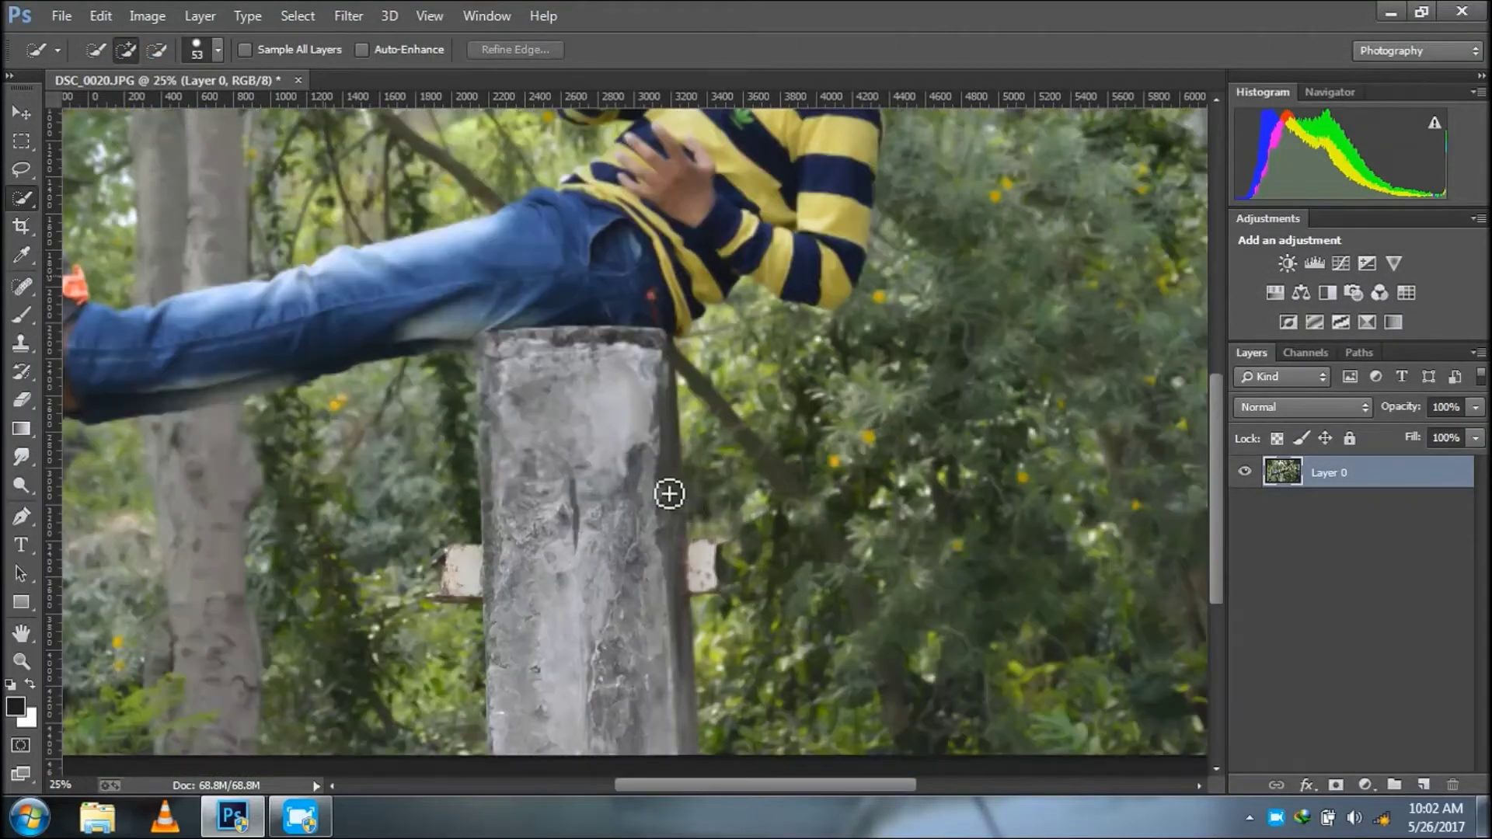
{"action": "left_click_drag", "start_coordinate": [507, 357], "coordinate": [581, 663]}
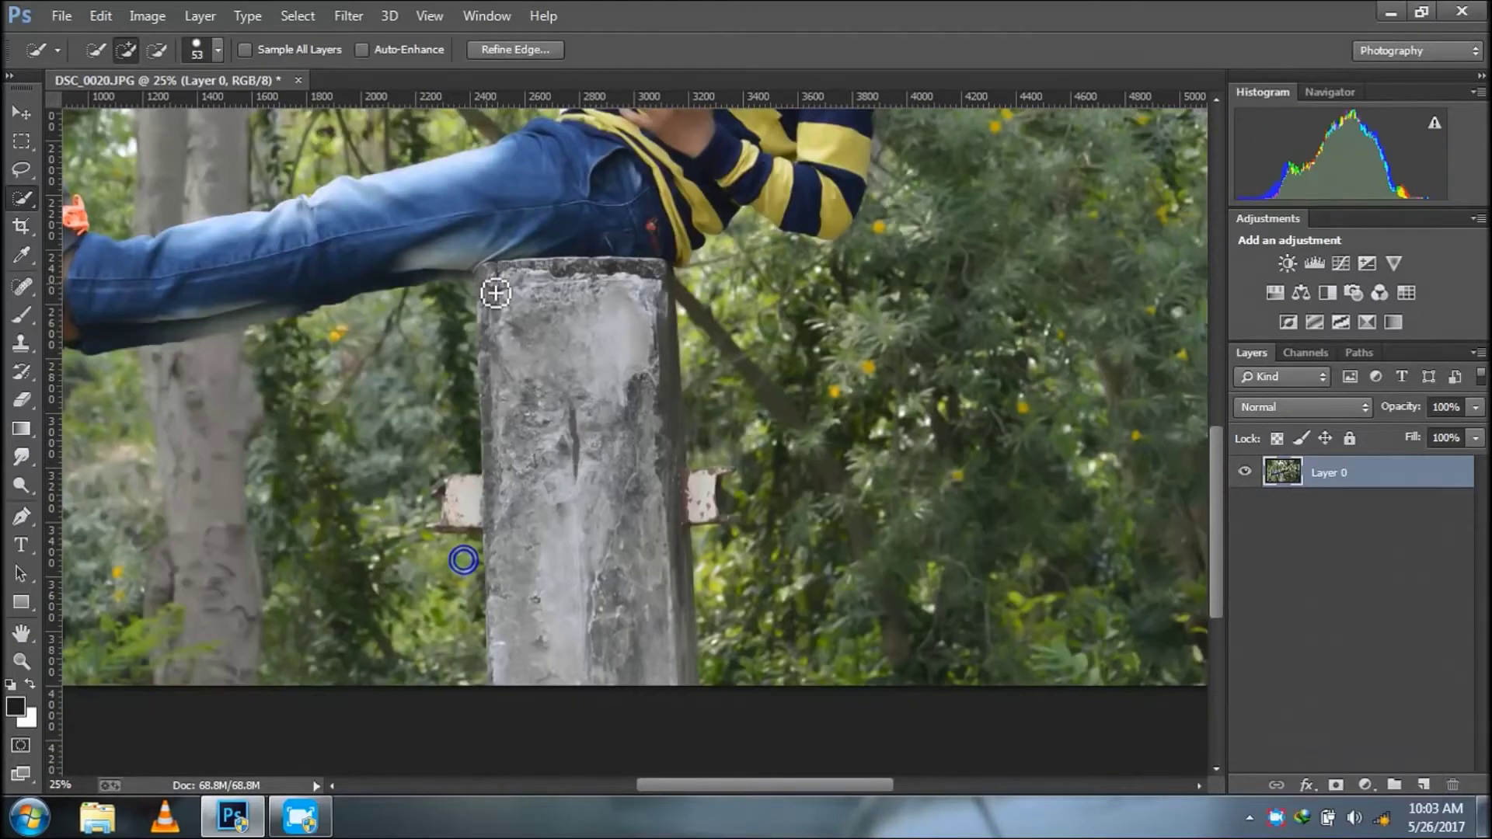
{"action": "left_click", "coordinate": [495, 293]}
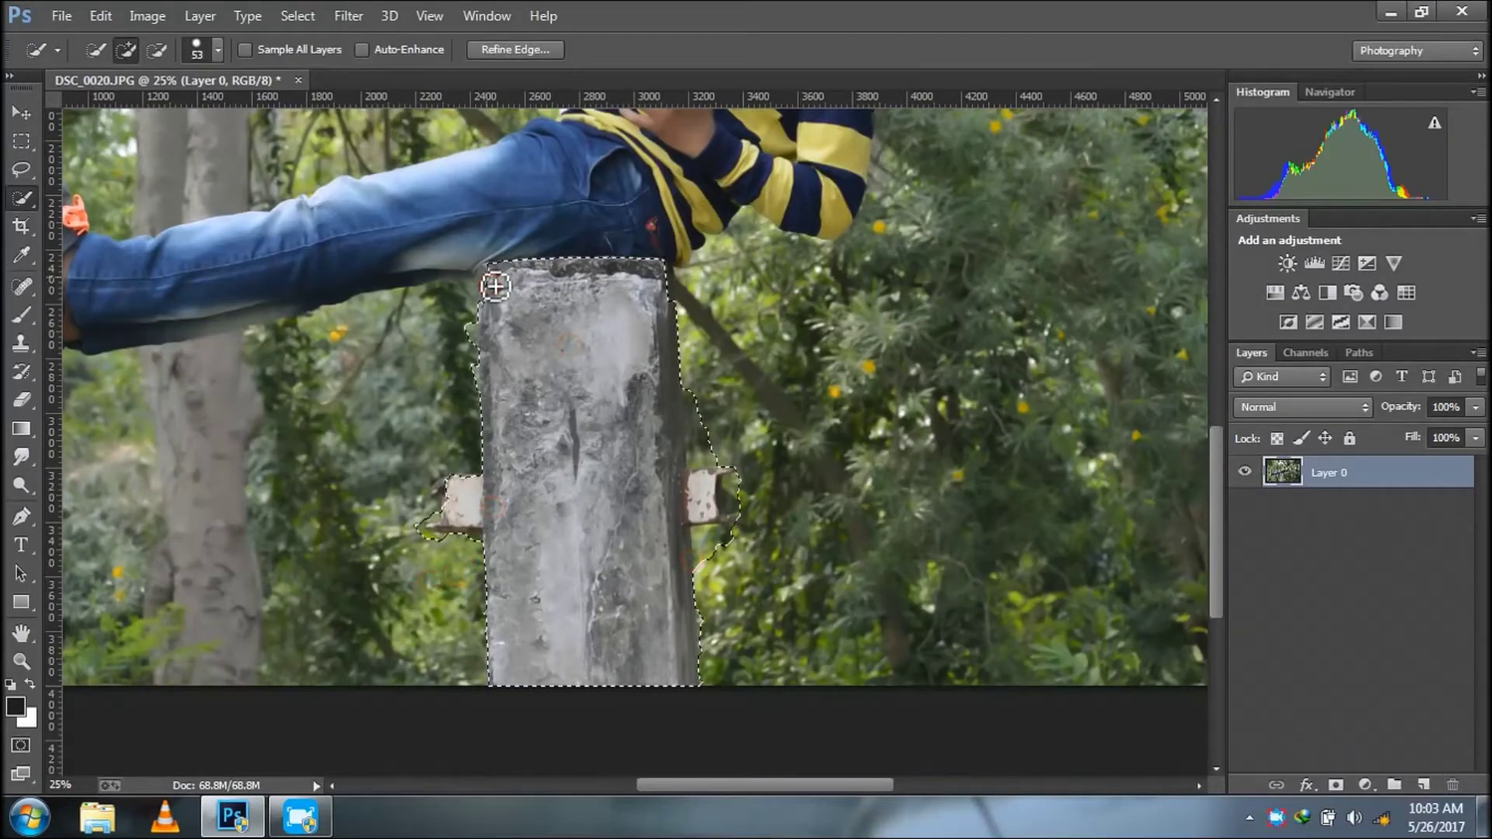
{"action": "left_click_drag", "start_coordinate": [488, 282], "coordinate": [691, 371]}
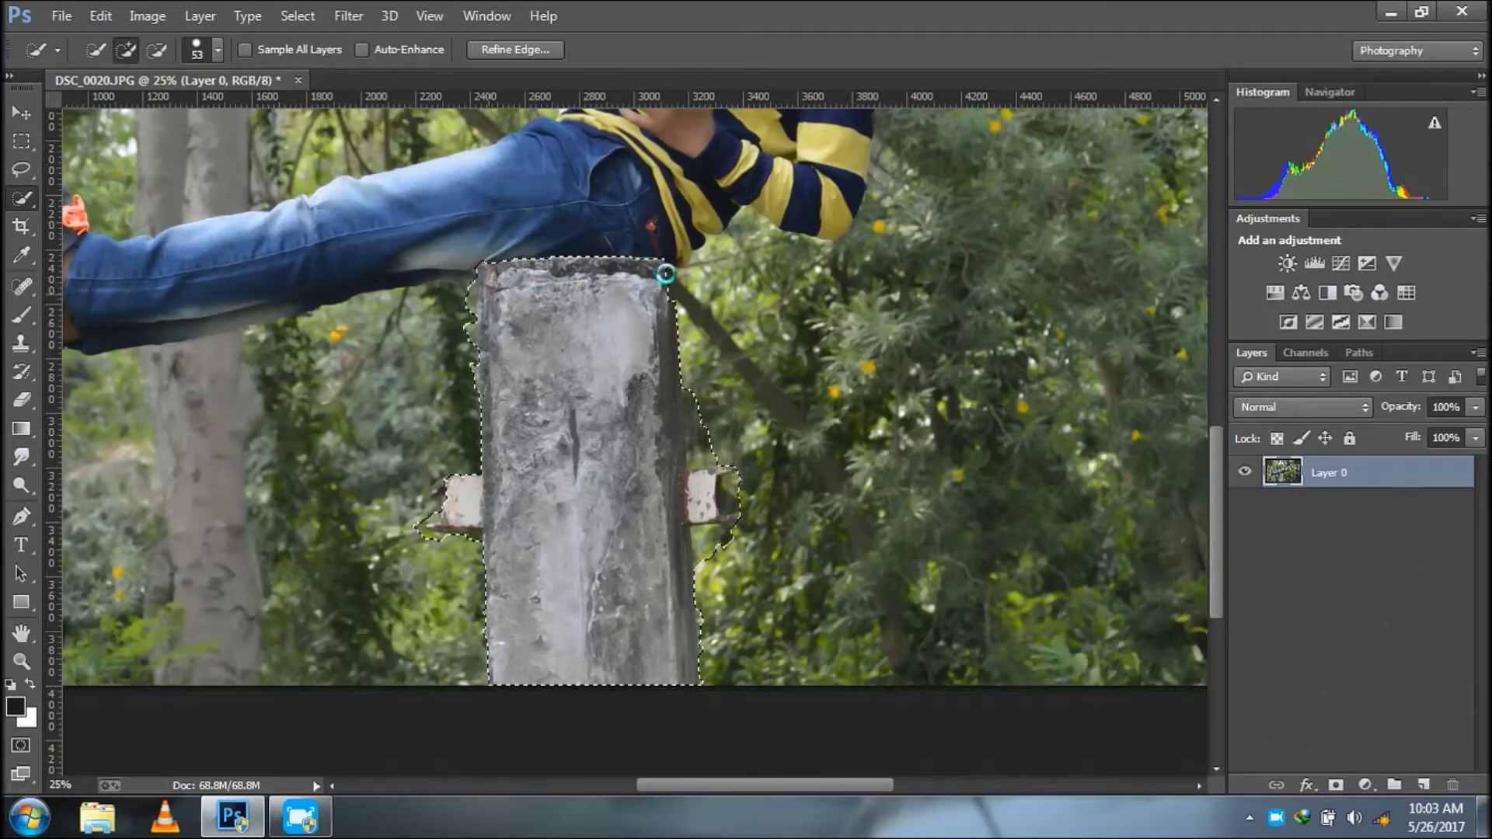
{"action": "scroll", "coordinate": [692, 371], "scroll_direction": "up", "scroll_amount": 3}
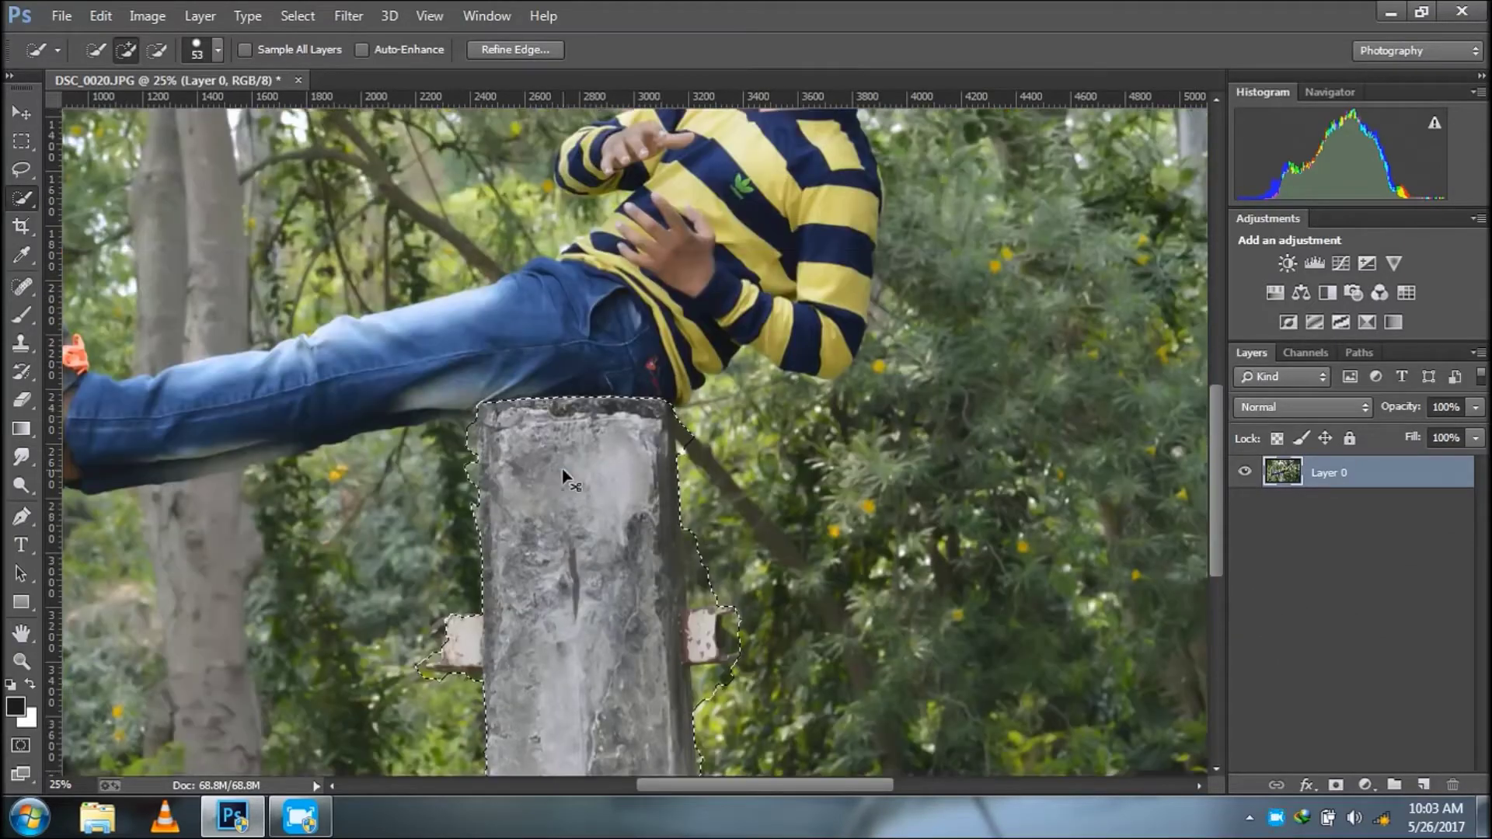
{"action": "key", "text": "ctrl+minus"}
Content-Aware fill the pillar selection, then deselect.
{"action": "right_click", "coordinate": [787, 409]}
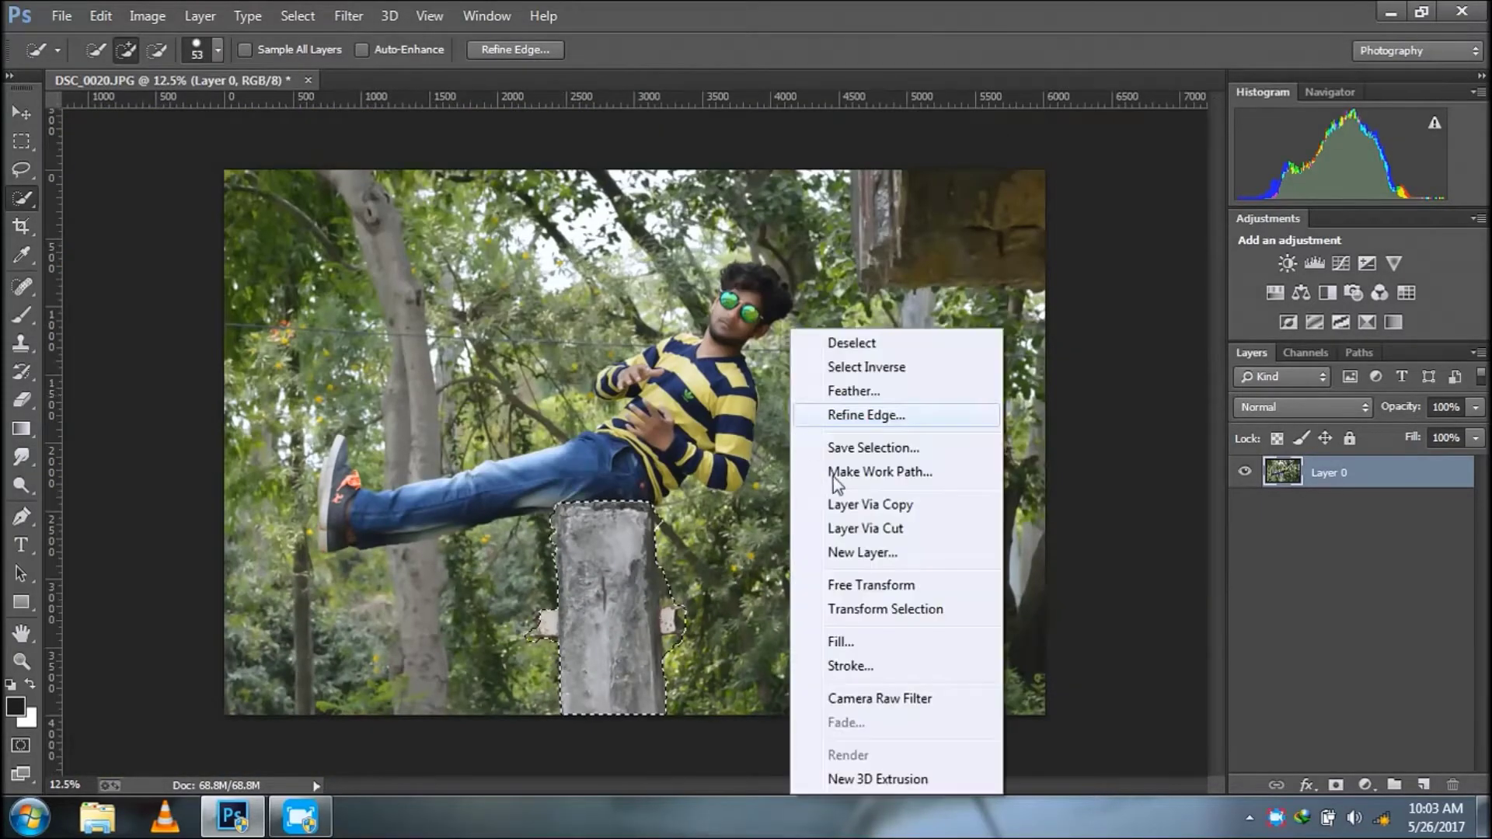
{"action": "left_click", "coordinate": [845, 642]}
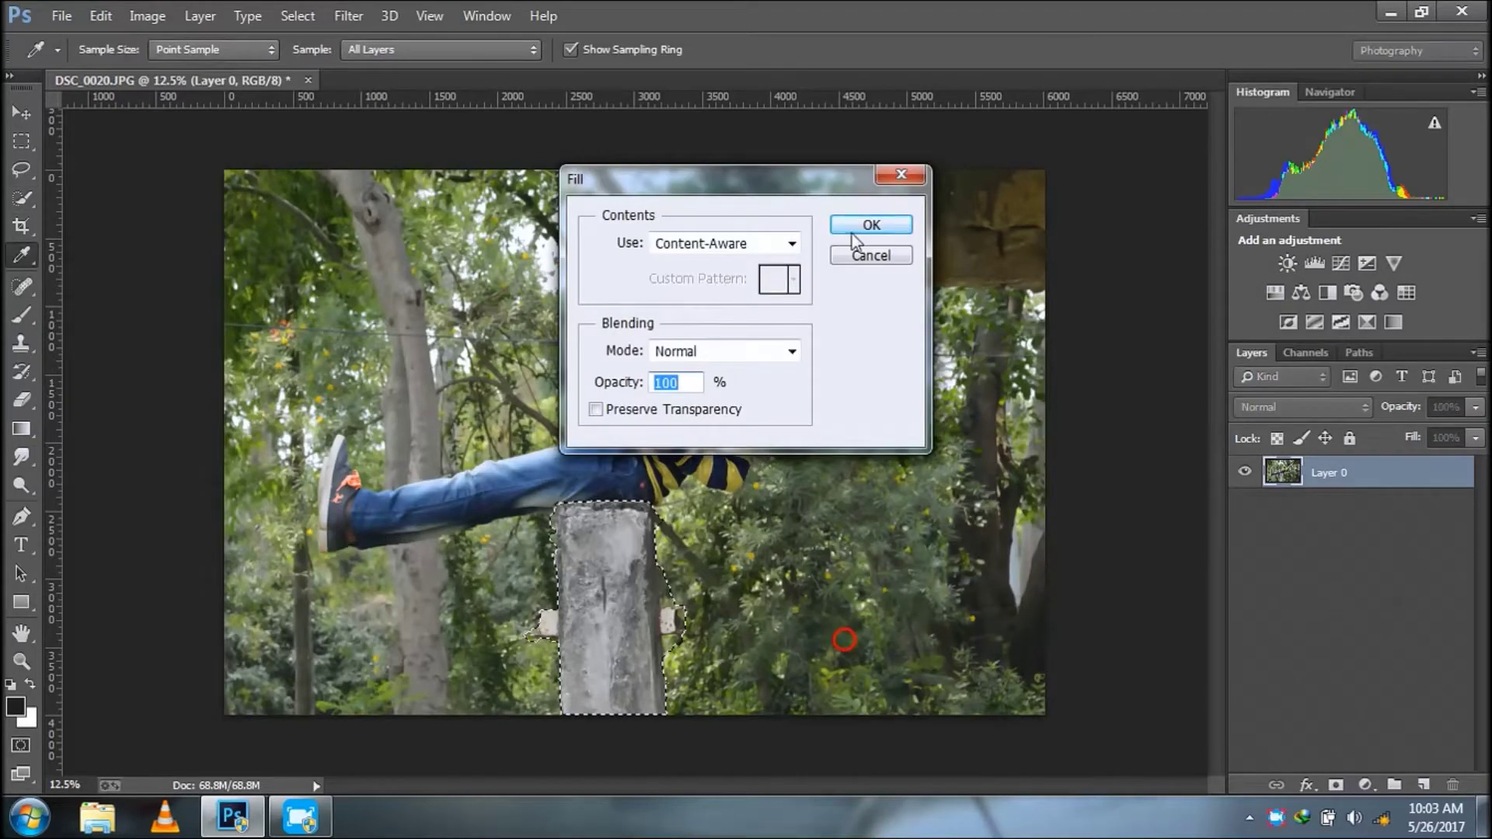
{"action": "left_click", "coordinate": [865, 231]}
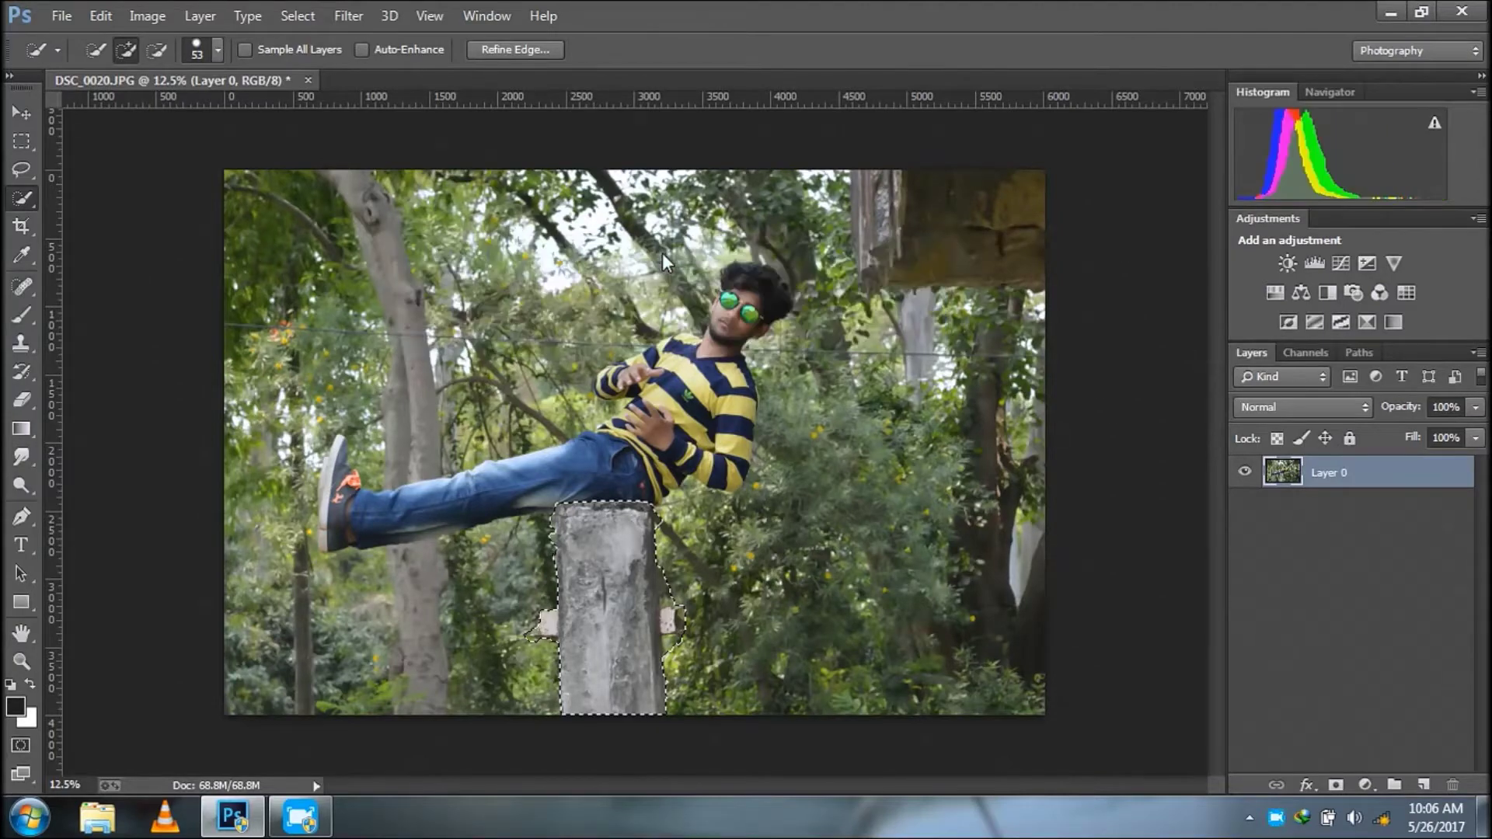
{"action": "right_click", "coordinate": [670, 265]}
{"action": "left_click", "coordinate": [680, 273]}
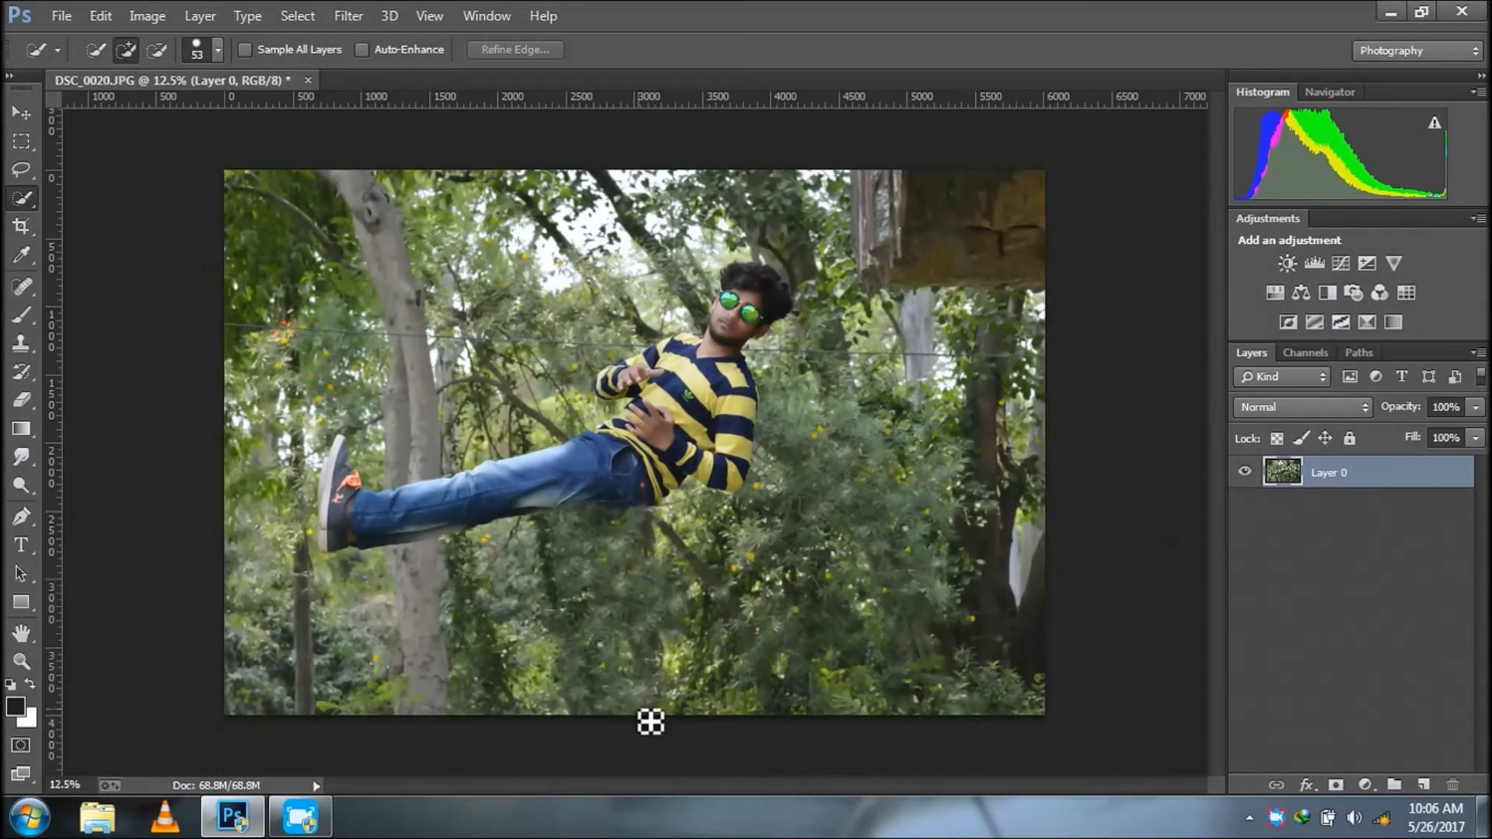
{"action": "left_click", "coordinate": [349, 15]}
In Camera Raw, adjust Greens and Yellows saturation and shift the green hue deeper.
{"action": "left_click", "coordinate": [435, 142]}
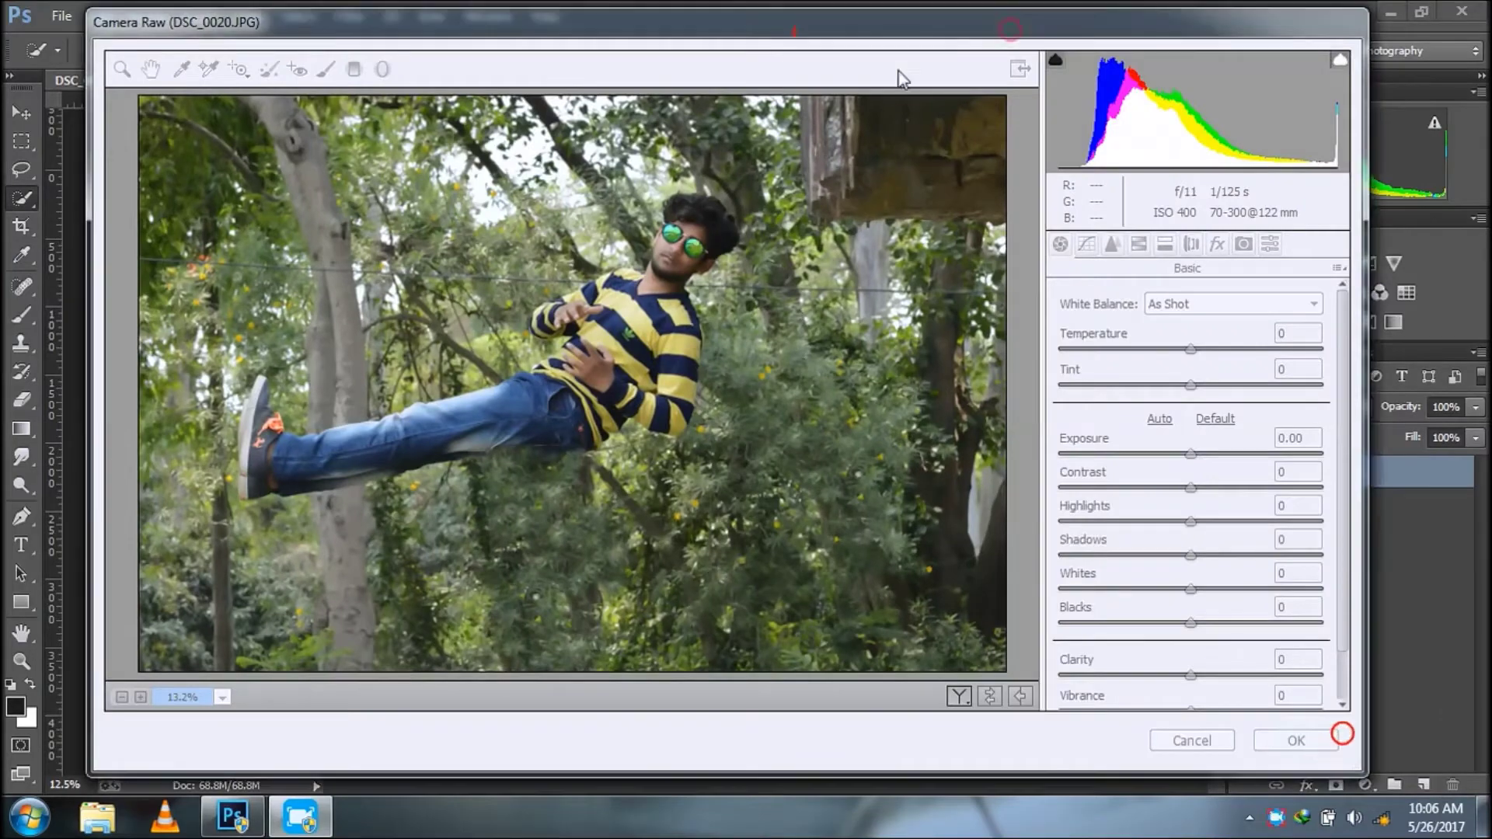
{"action": "left_click", "coordinate": [1139, 243]}
{"action": "left_click", "coordinate": [1125, 328]}
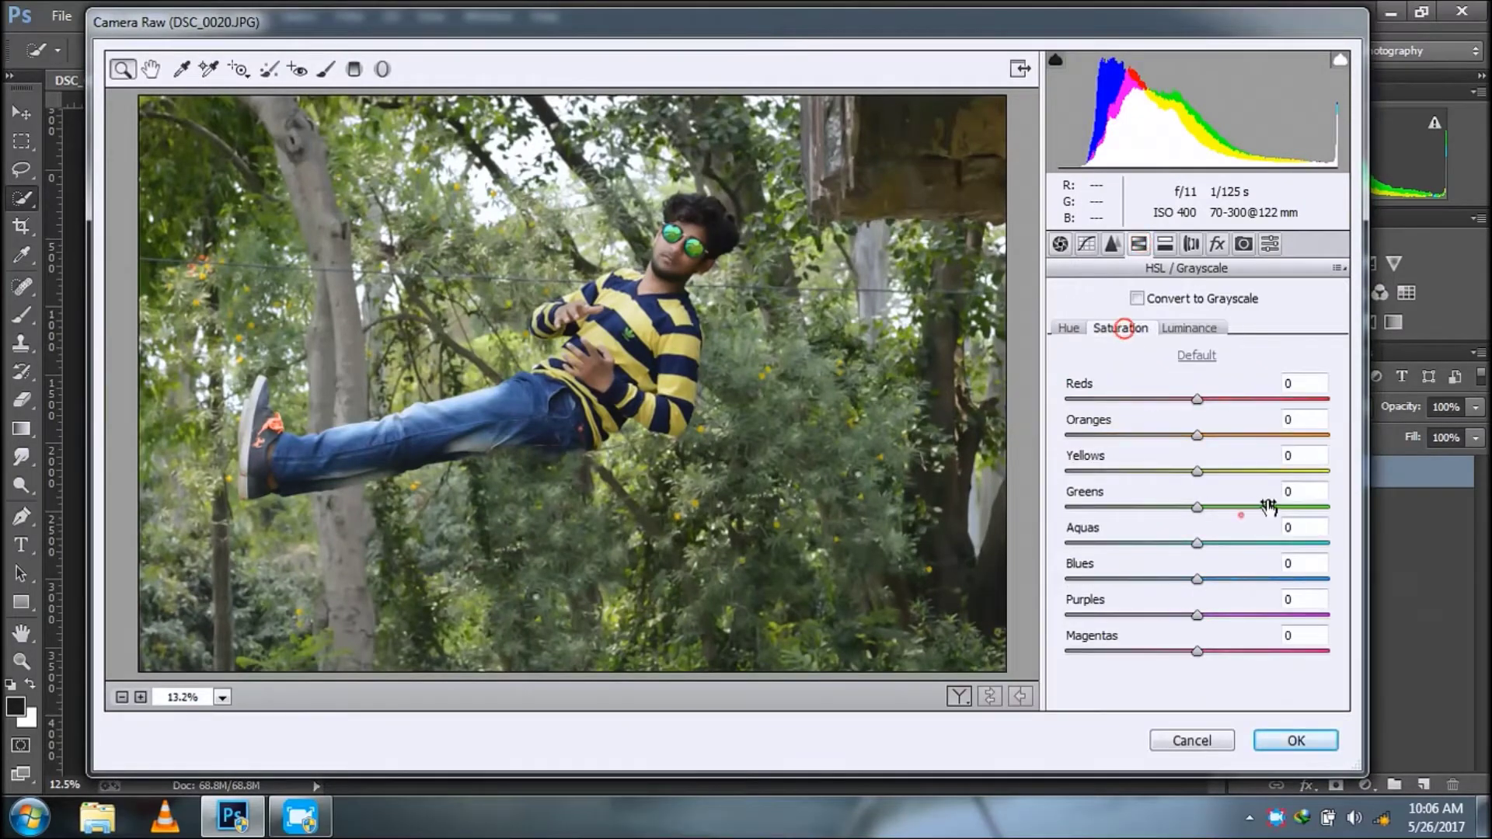
{"action": "mouse_move", "coordinate": [1239, 509]}
{"action": "left_mouse_down"}
{"action": "mouse_move", "coordinate": [1333, 507]}
{"action": "mouse_move", "coordinate": [1363, 461]}
{"action": "left_mouse_up"}
{"action": "left_click", "coordinate": [1068, 328]}
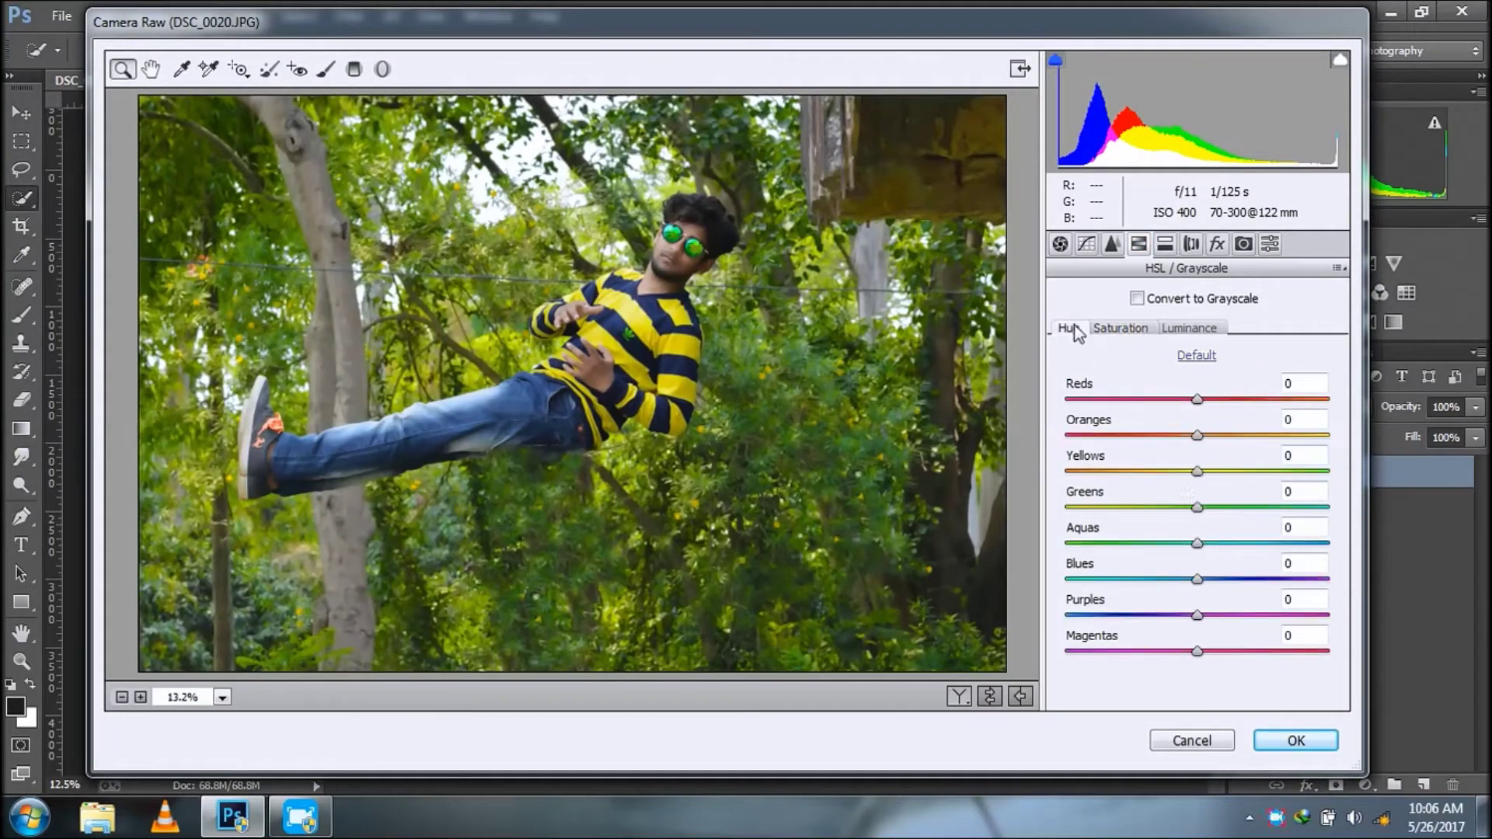
{"action": "mouse_move", "coordinate": [1197, 507]}
{"action": "left_mouse_down"}
{"action": "mouse_move", "coordinate": [1290, 505]}
{"action": "mouse_move", "coordinate": [1235, 508]}
{"action": "mouse_move", "coordinate": [1249, 476]}
{"action": "mouse_move", "coordinate": [1290, 473]}
{"action": "left_mouse_up"}
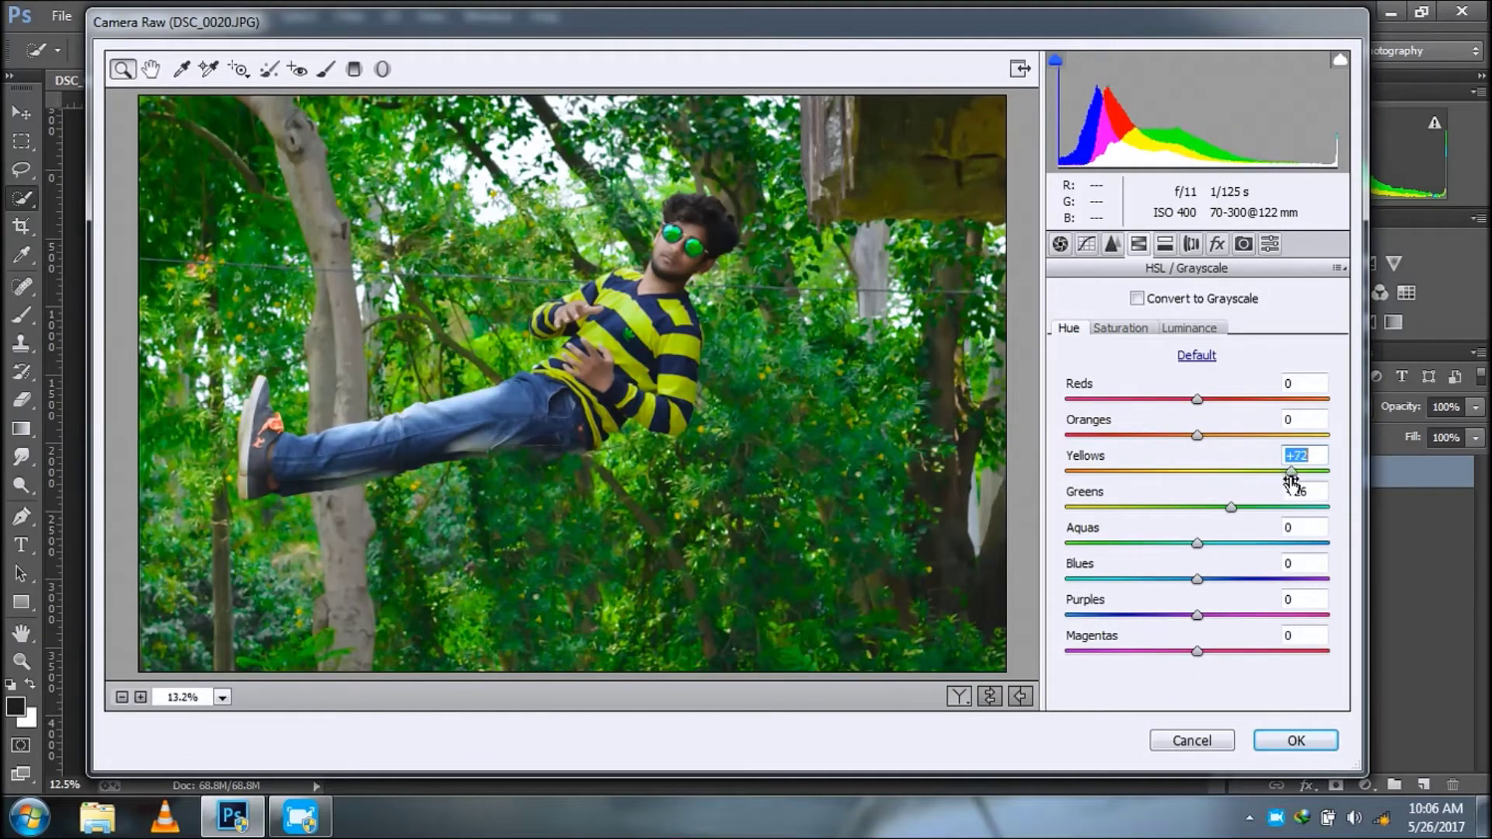
{"action": "left_click", "coordinate": [1120, 328]}
{"action": "mouse_move", "coordinate": [1260, 506]}
{"action": "left_mouse_down"}
{"action": "mouse_move", "coordinate": [1288, 474]}
{"action": "mouse_move", "coordinate": [1224, 472]}
{"action": "mouse_move", "coordinate": [1340, 499]}
{"action": "left_mouse_up"}
Reset the Yellows hue to 0 and push the Greens hue to +79.
{"action": "left_click", "coordinate": [1069, 328]}
{"action": "left_click", "coordinate": [1305, 456]}
{"action": "type", "text": "0"}
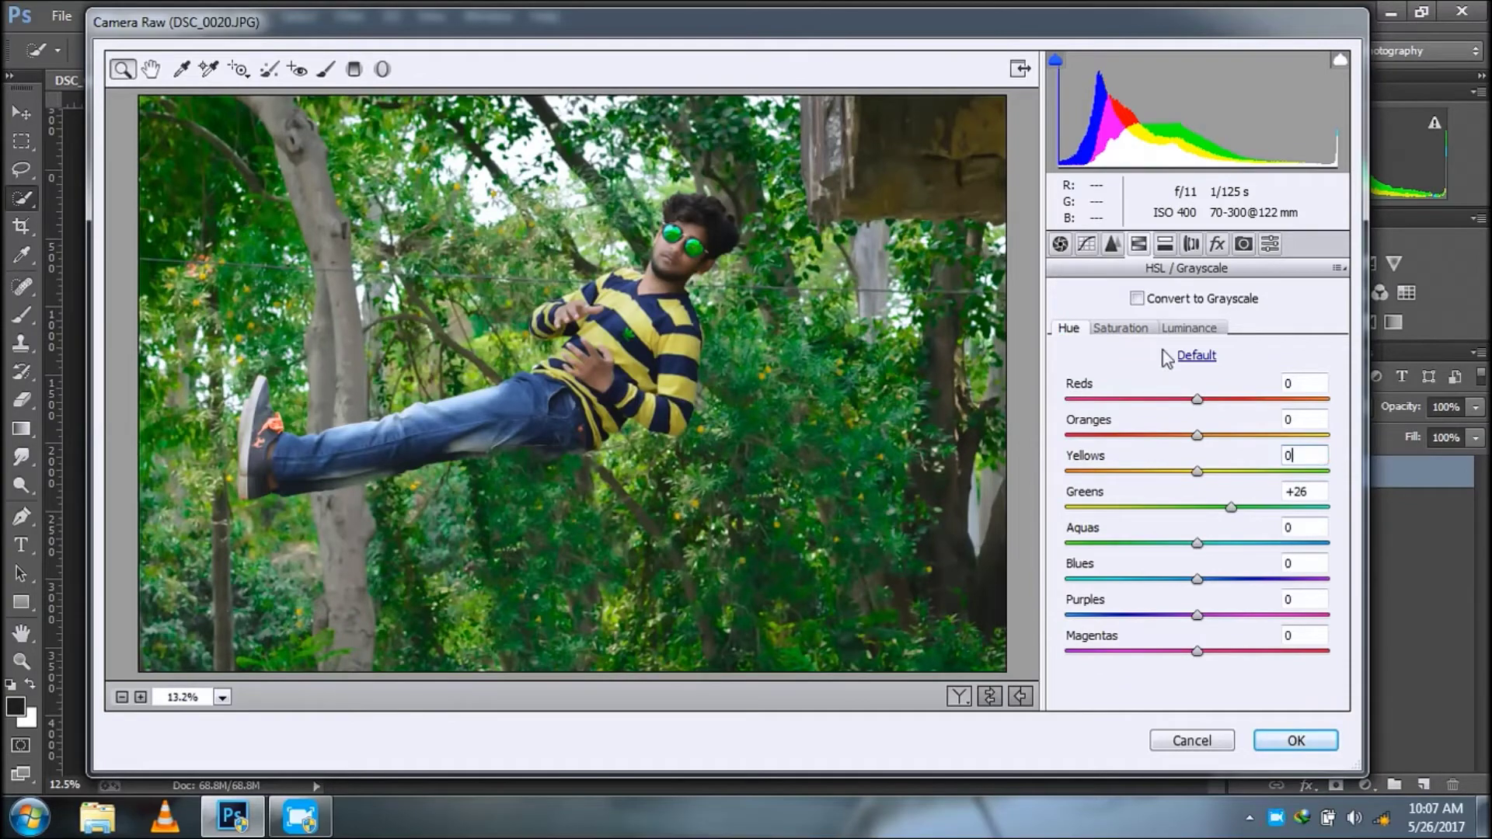
{"action": "left_click", "coordinate": [1126, 329]}
{"action": "left_click", "coordinate": [1059, 330]}
{"action": "left_click_drag", "start_coordinate": [1231, 507], "coordinate": [1301, 508]}
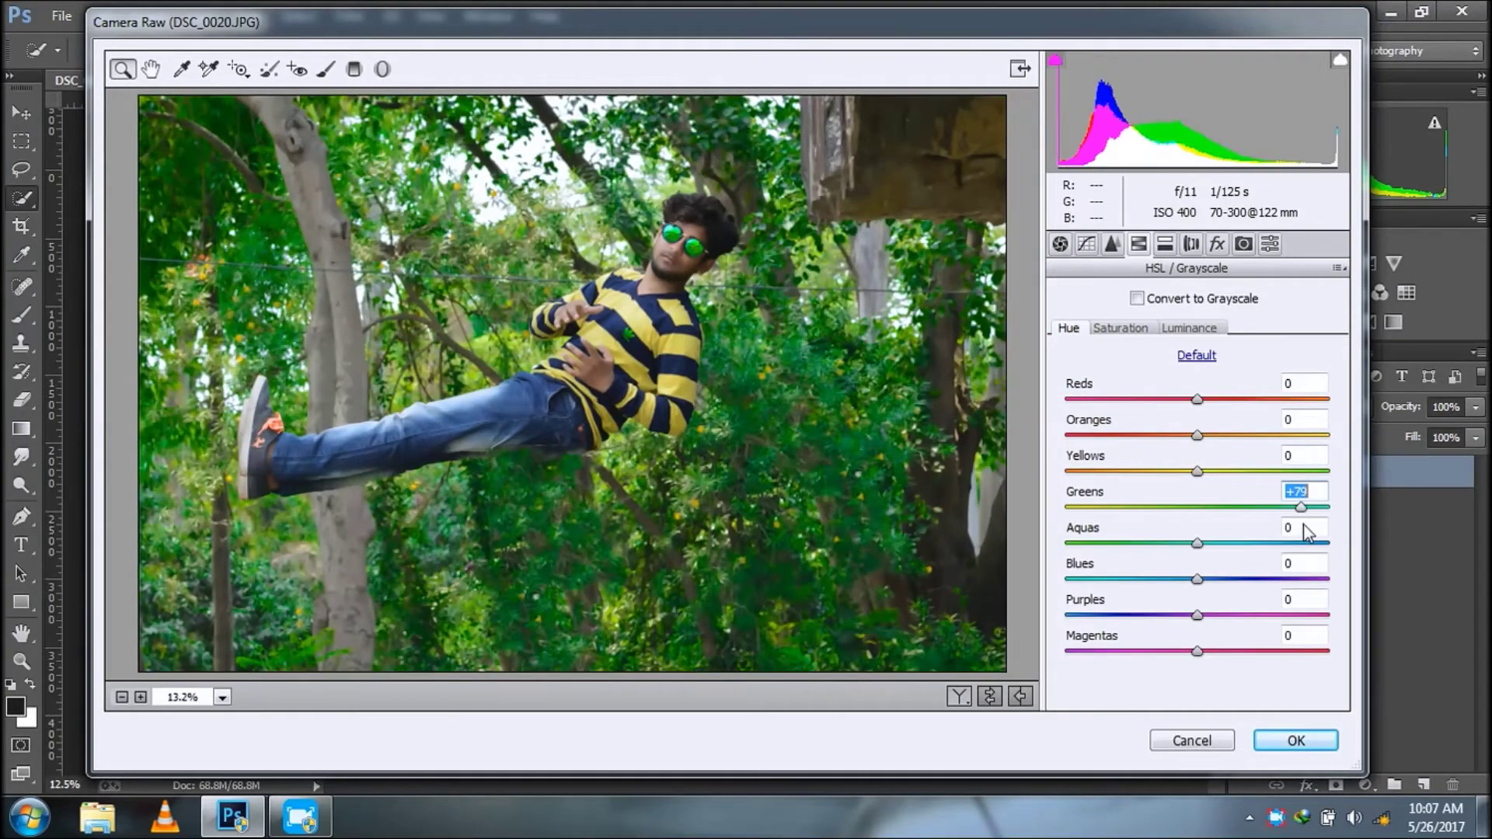
Raise Oranges luminance to +53 and add a darkening Post Crop vignette of -25.
{"action": "left_click", "coordinate": [1189, 328]}
{"action": "left_click_drag", "start_coordinate": [1233, 435], "coordinate": [1267, 435]}
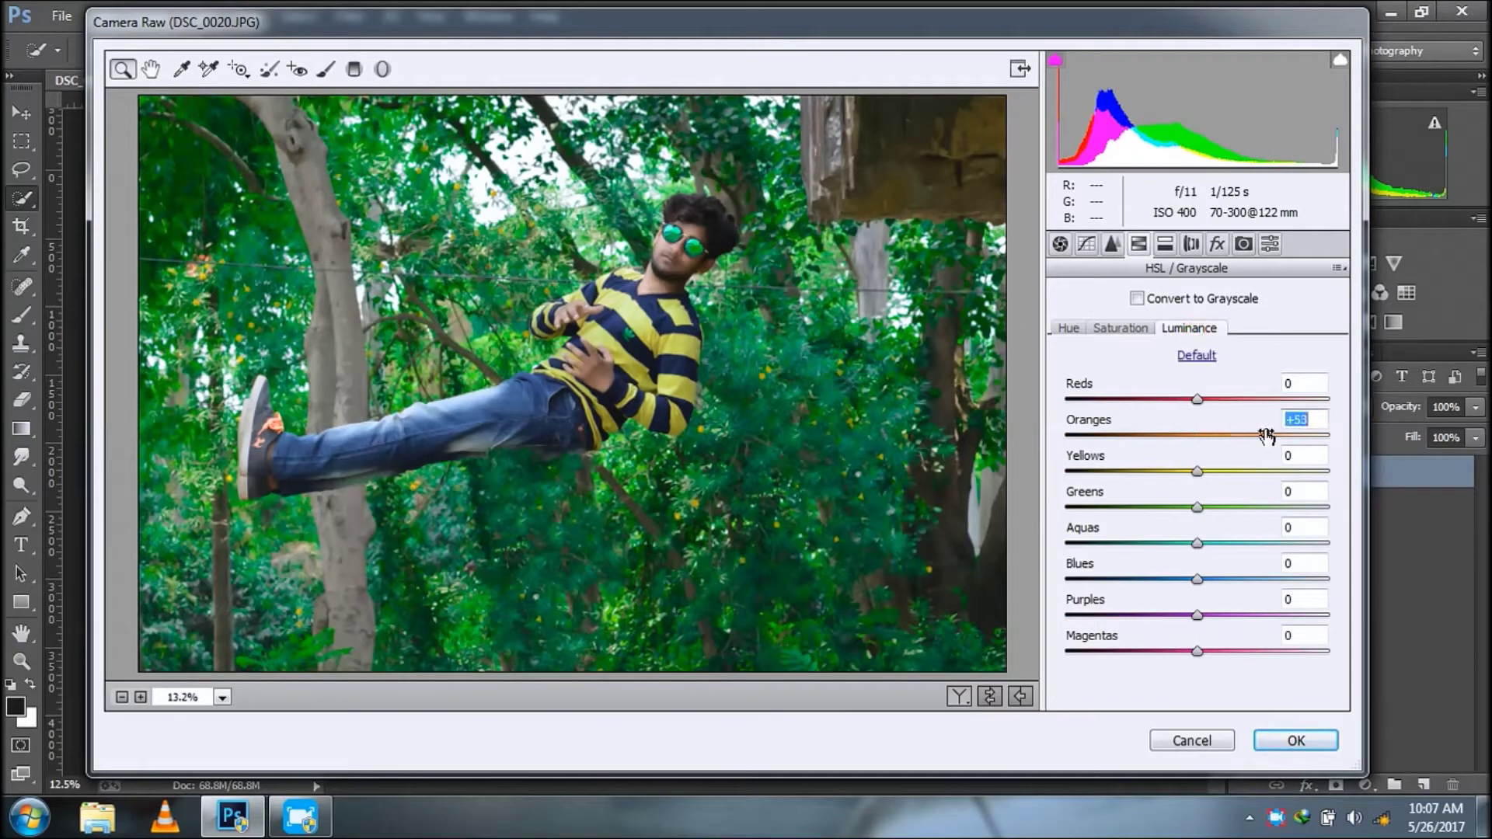
{"action": "left_click", "coordinate": [1215, 244]}
{"action": "left_click_drag", "start_coordinate": [1197, 525], "coordinate": [1165, 526]}
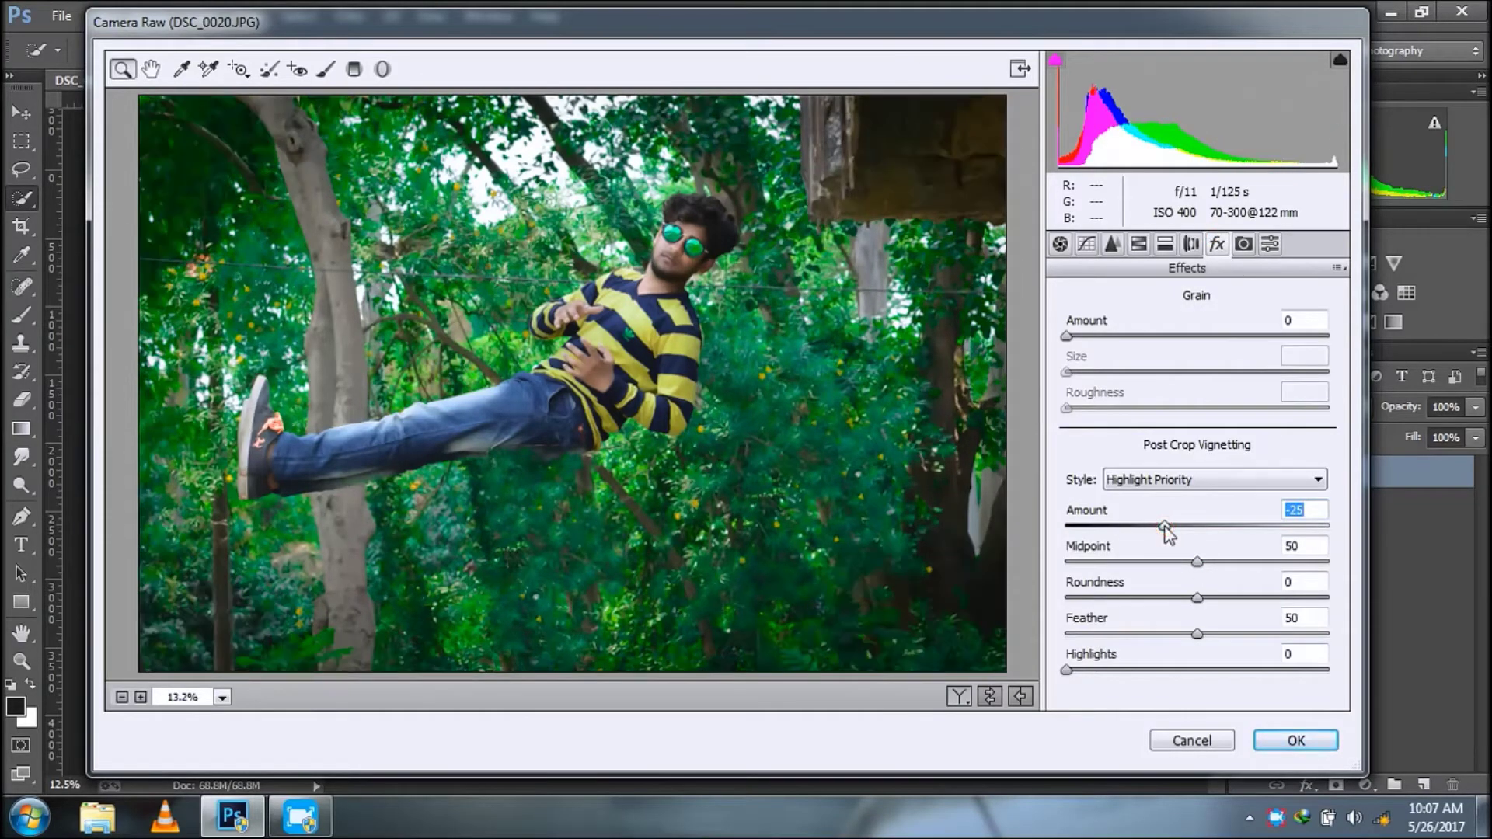
Set Vibrance +52, Shadows +39 and Blacks -25, then apply the Camera Raw filter.
{"action": "left_click", "coordinate": [1060, 244]}
{"action": "scroll", "coordinate": [1171, 631], "scroll_direction": "down", "scroll_amount": 2}
{"action": "left_click_drag", "start_coordinate": [1172, 625], "coordinate": [1249, 622]}
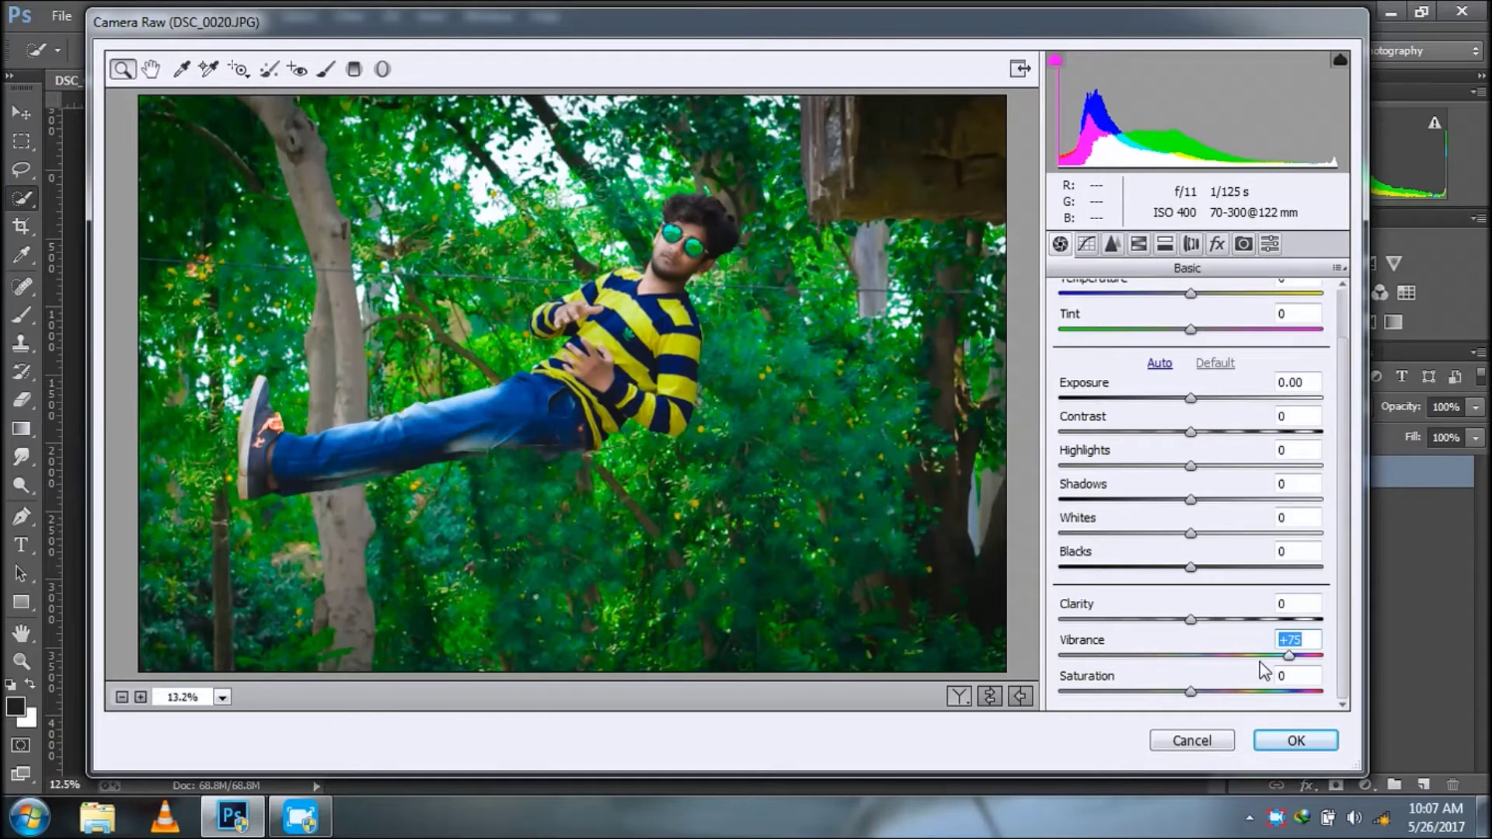
{"action": "left_click", "coordinate": [1259, 655]}
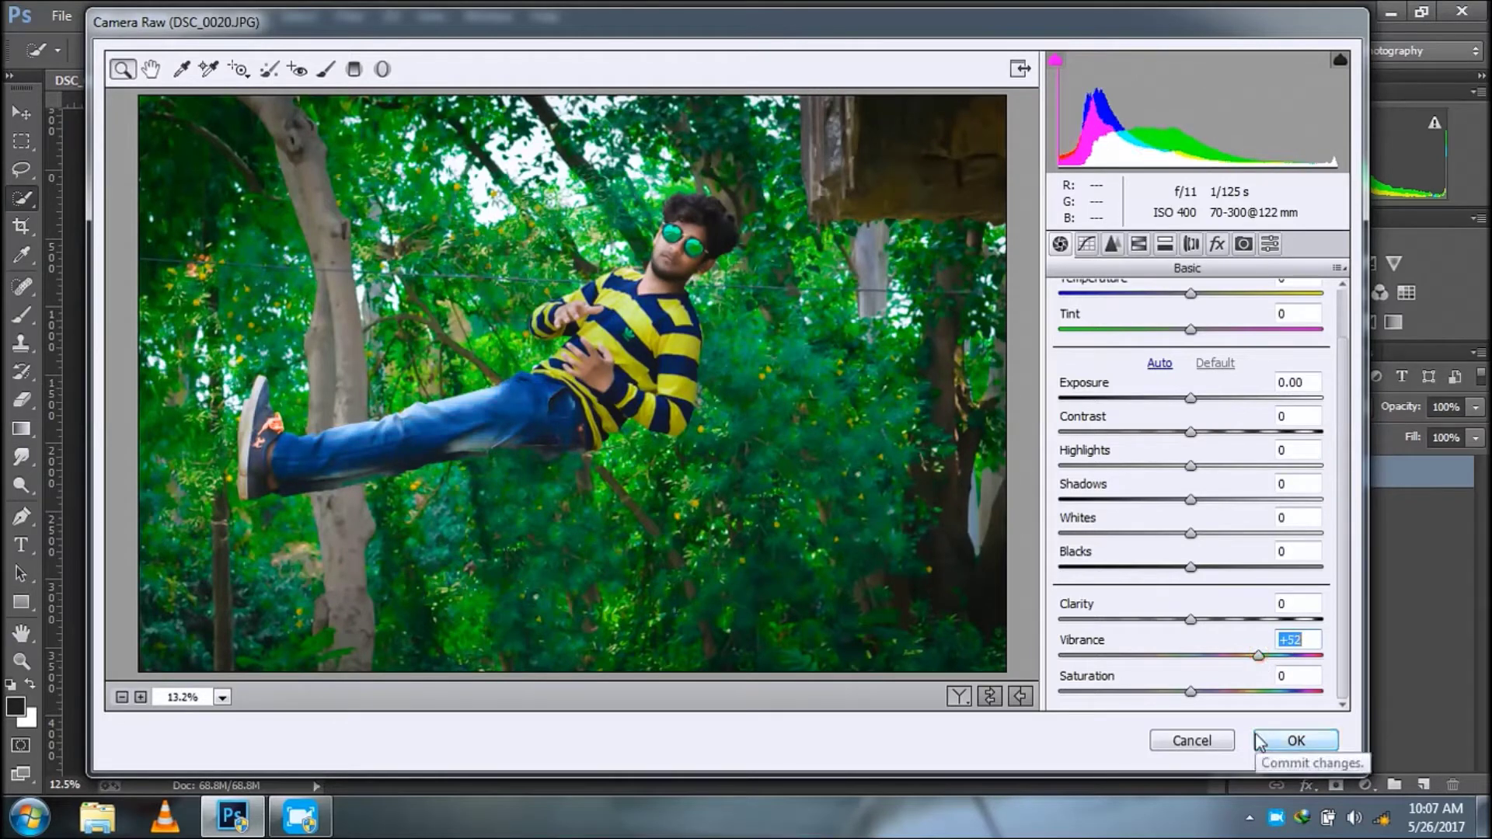
{"action": "left_click_drag", "start_coordinate": [1236, 499], "coordinate": [1304, 499]}
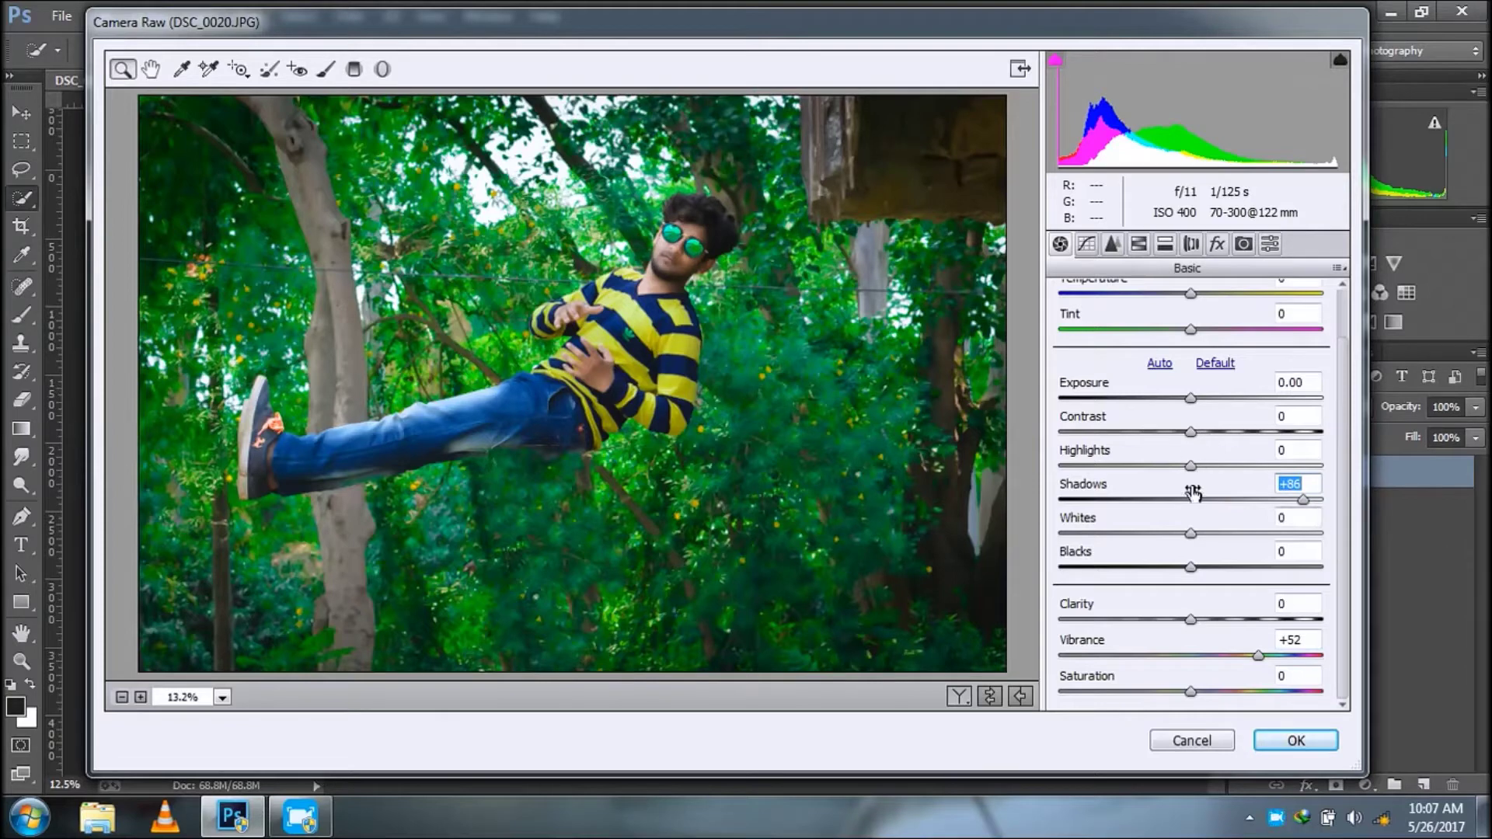
{"action": "left_click_drag", "start_coordinate": [1269, 501], "coordinate": [1243, 501]}
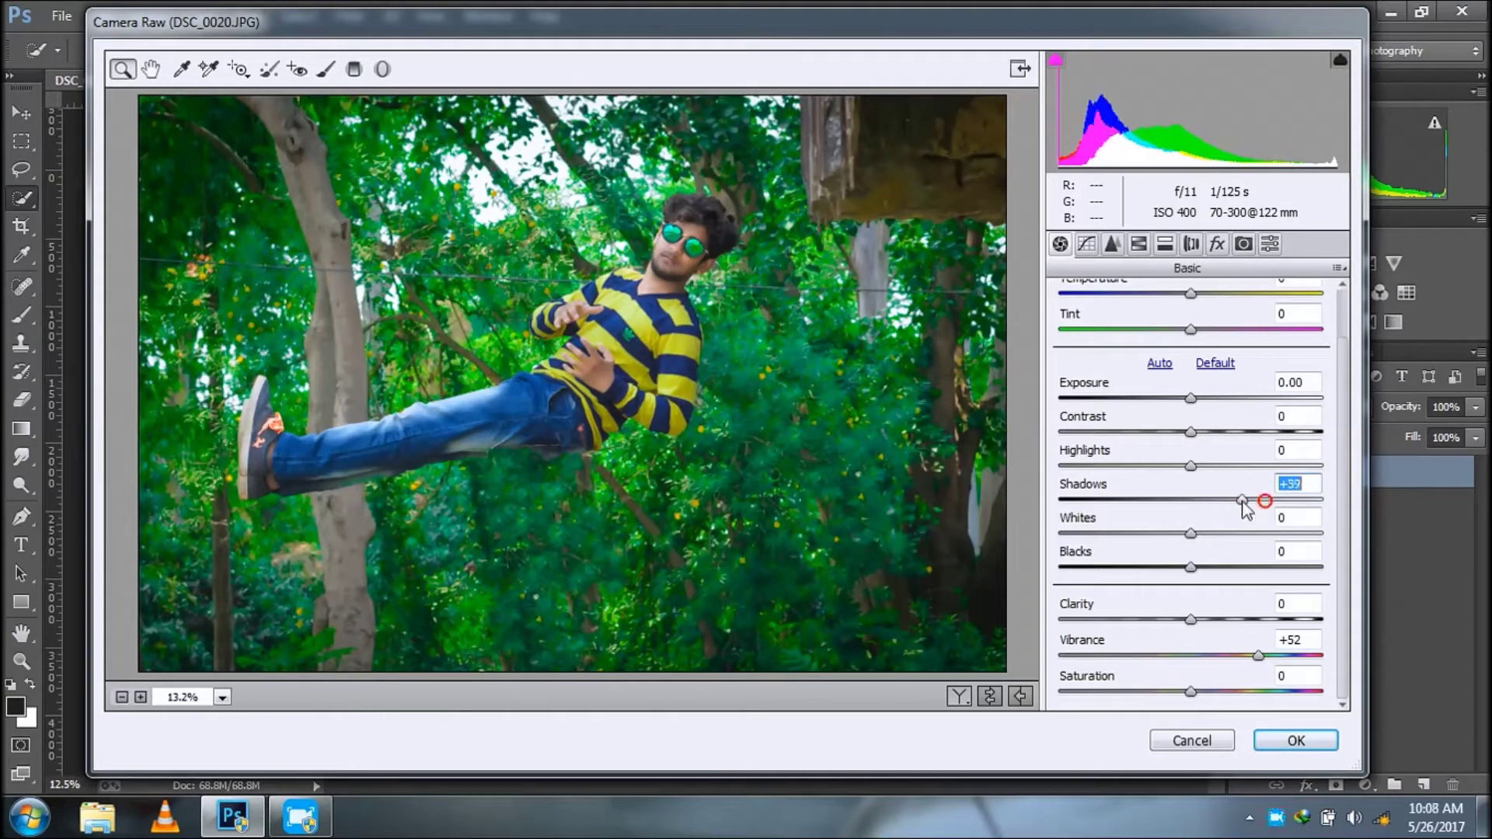
{"action": "left_click_drag", "start_coordinate": [1191, 568], "coordinate": [1173, 570]}
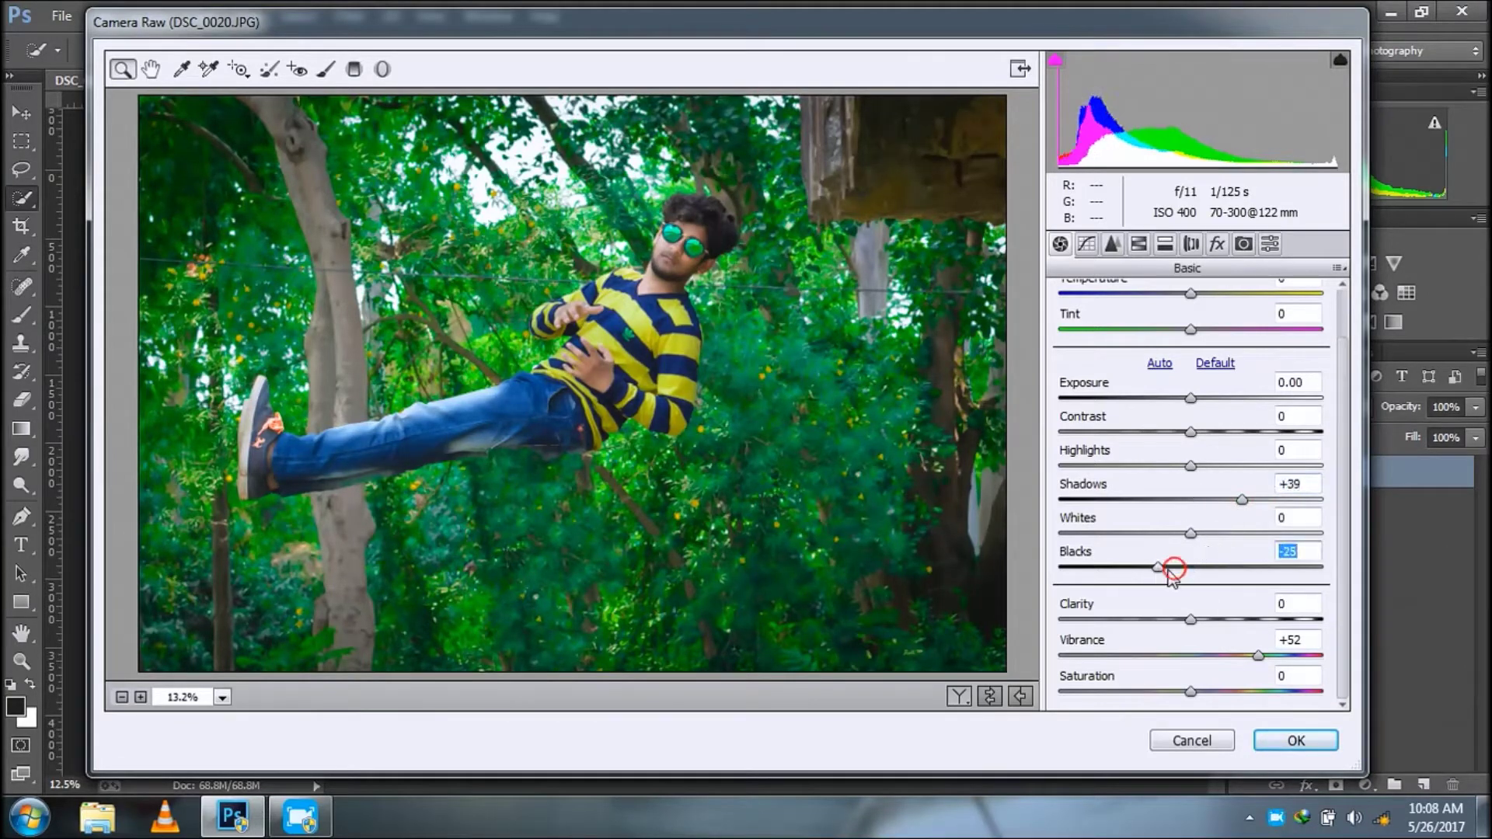
{"action": "left_click", "coordinate": [1290, 740]}
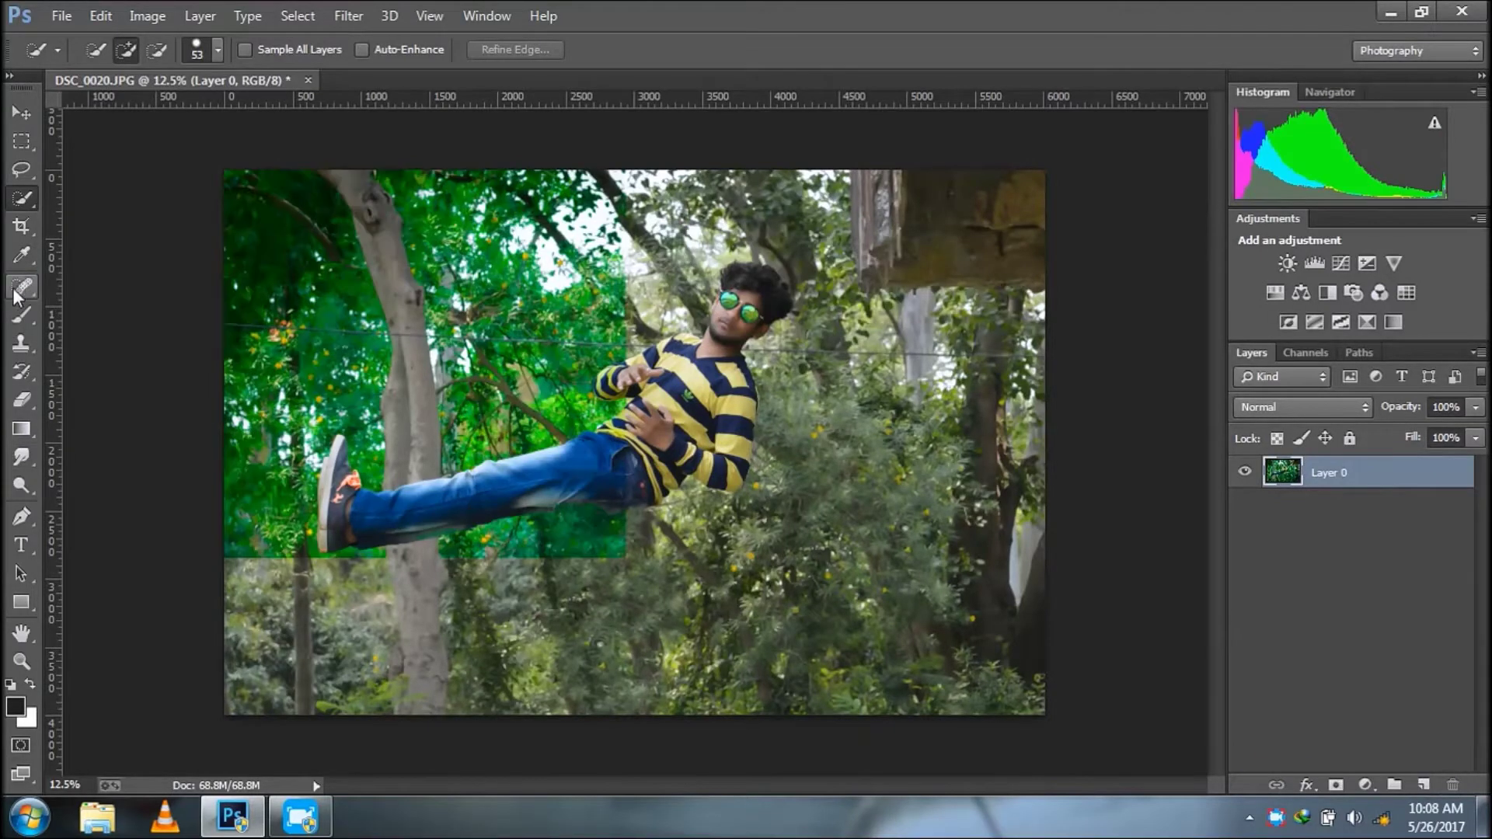
Crop the right, left and bottom edges inward around the floating man.
{"action": "left_click", "coordinate": [22, 226]}
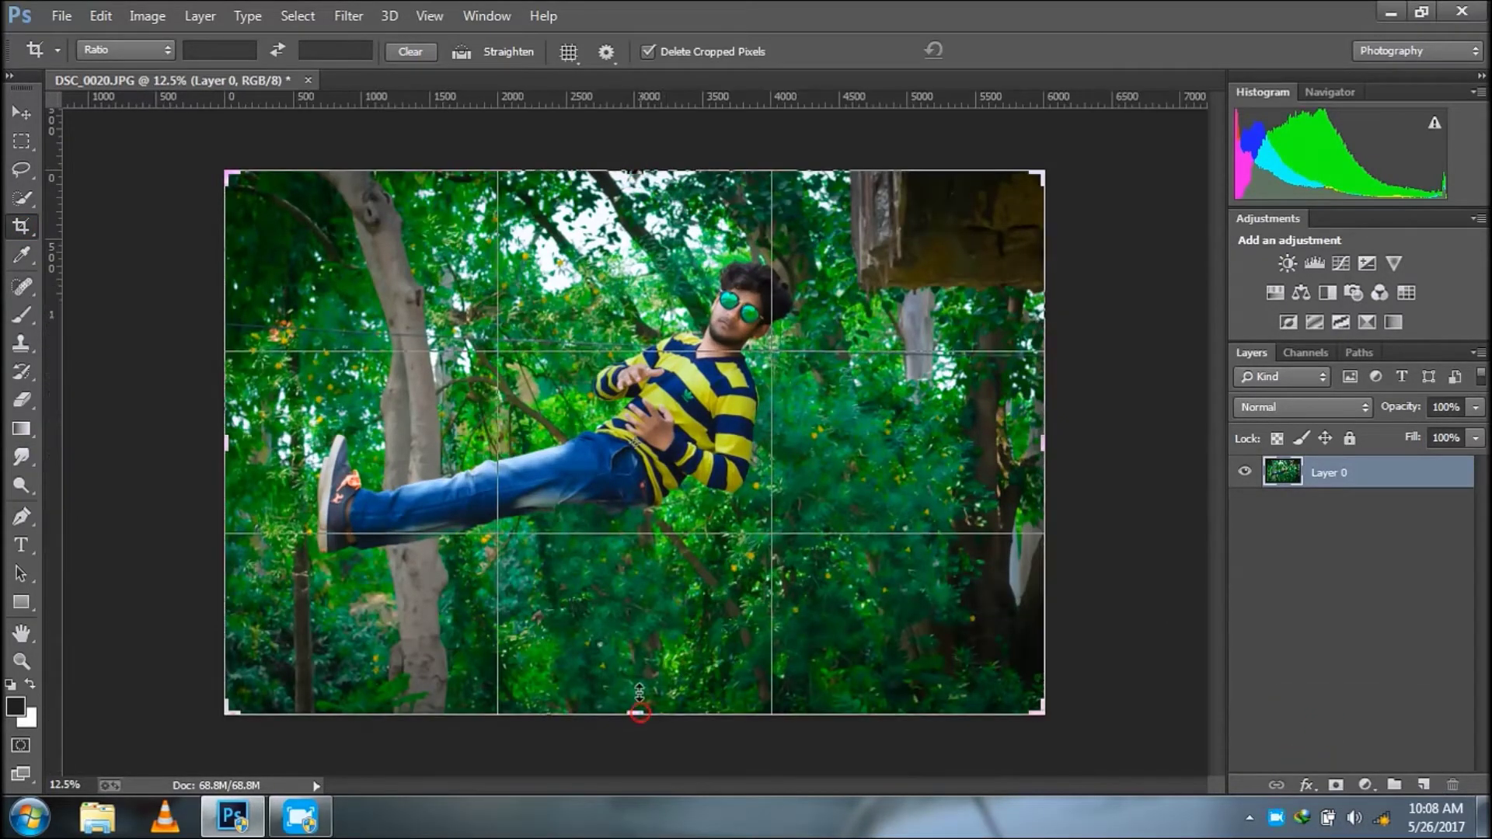
{"action": "left_click_drag", "start_coordinate": [640, 712], "coordinate": [636, 694]}
{"action": "left_click_drag", "start_coordinate": [1048, 433], "coordinate": [955, 458]}
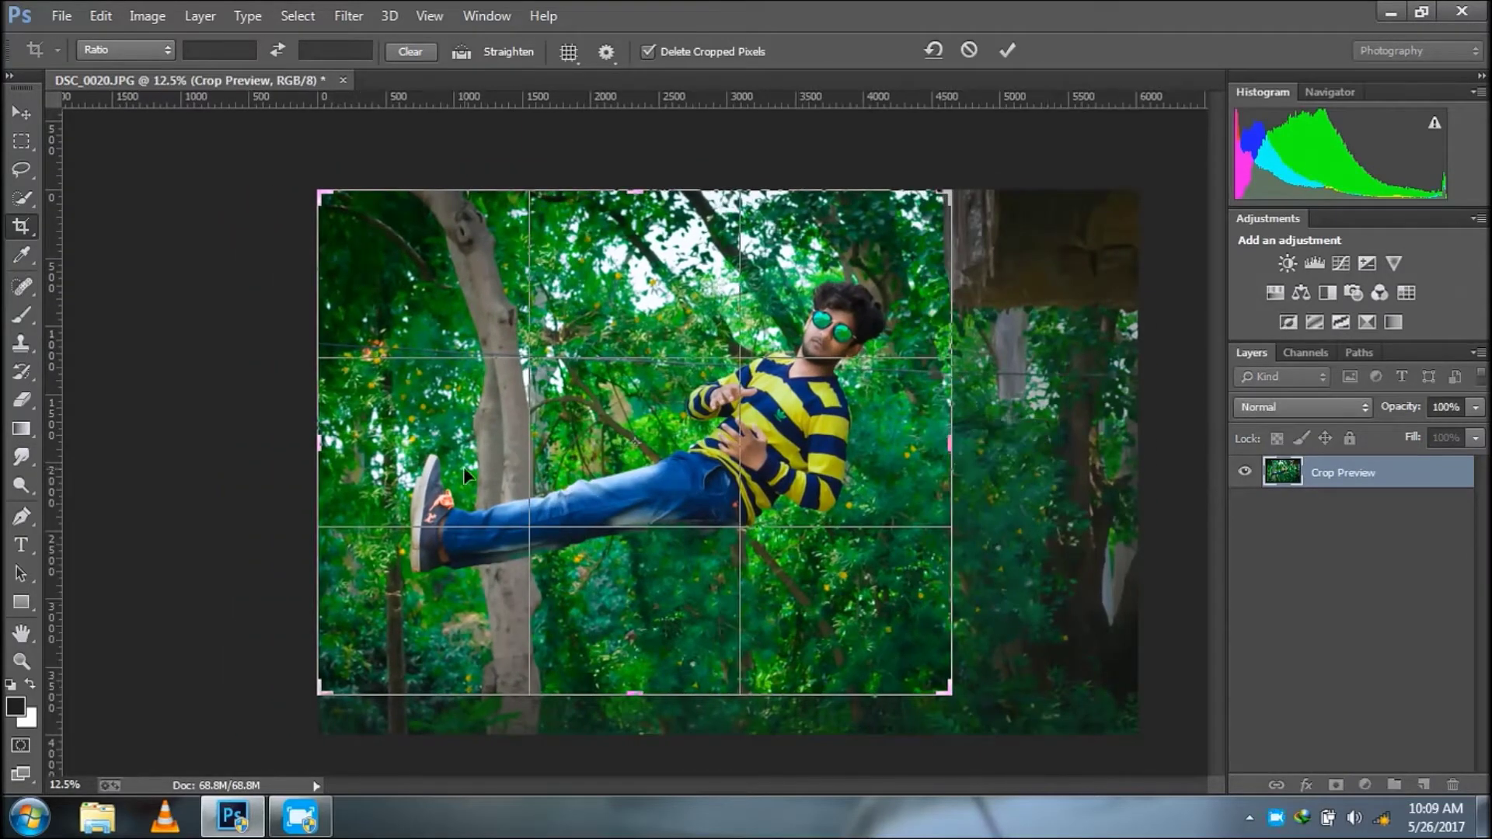
{"action": "left_click_drag", "start_coordinate": [318, 441], "coordinate": [325, 442]}
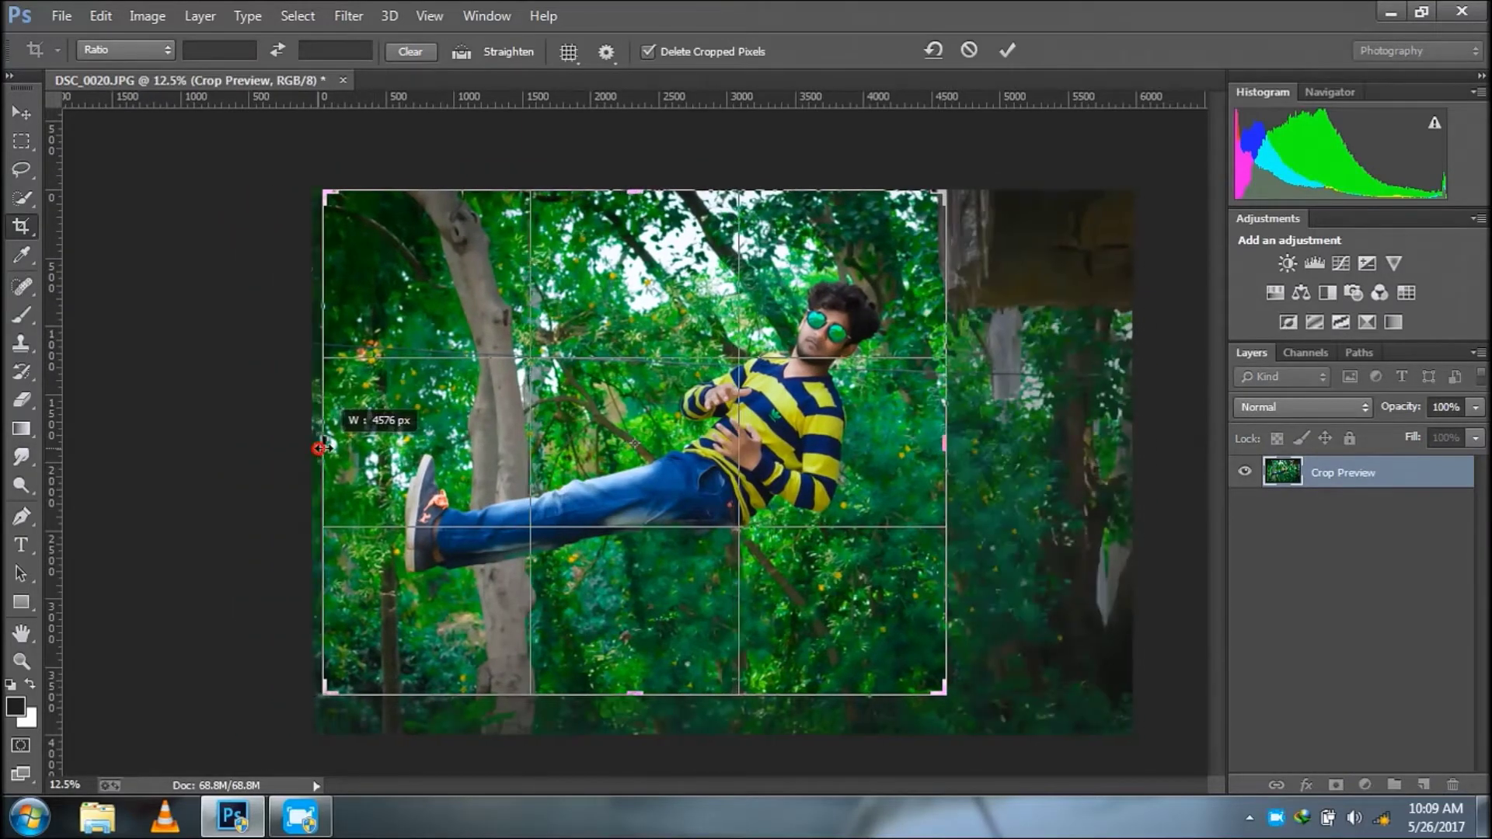
{"action": "left_click", "coordinate": [1009, 50]}
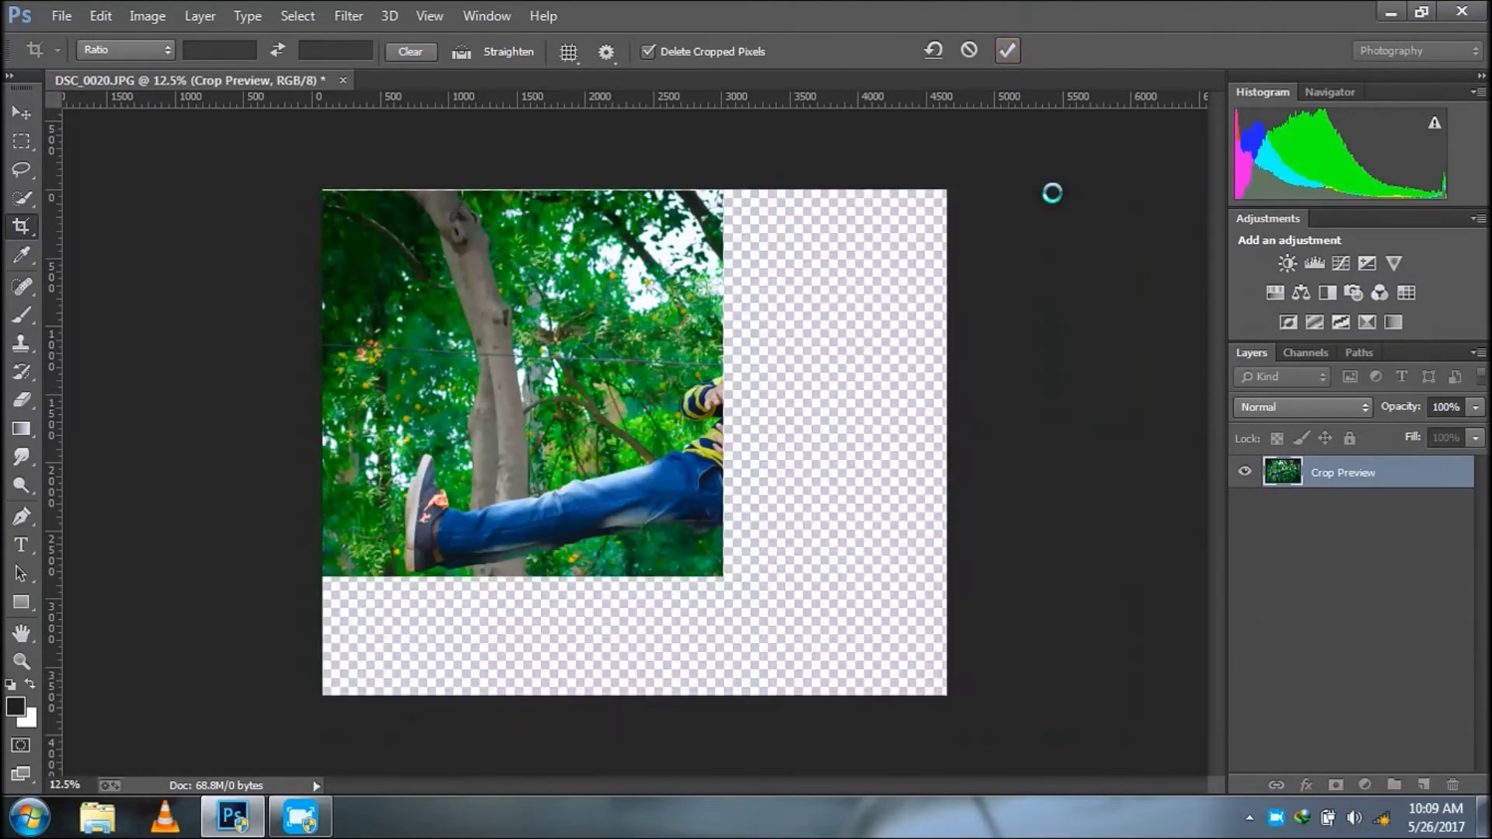
{"action": "left_click", "coordinate": [614, 703]}
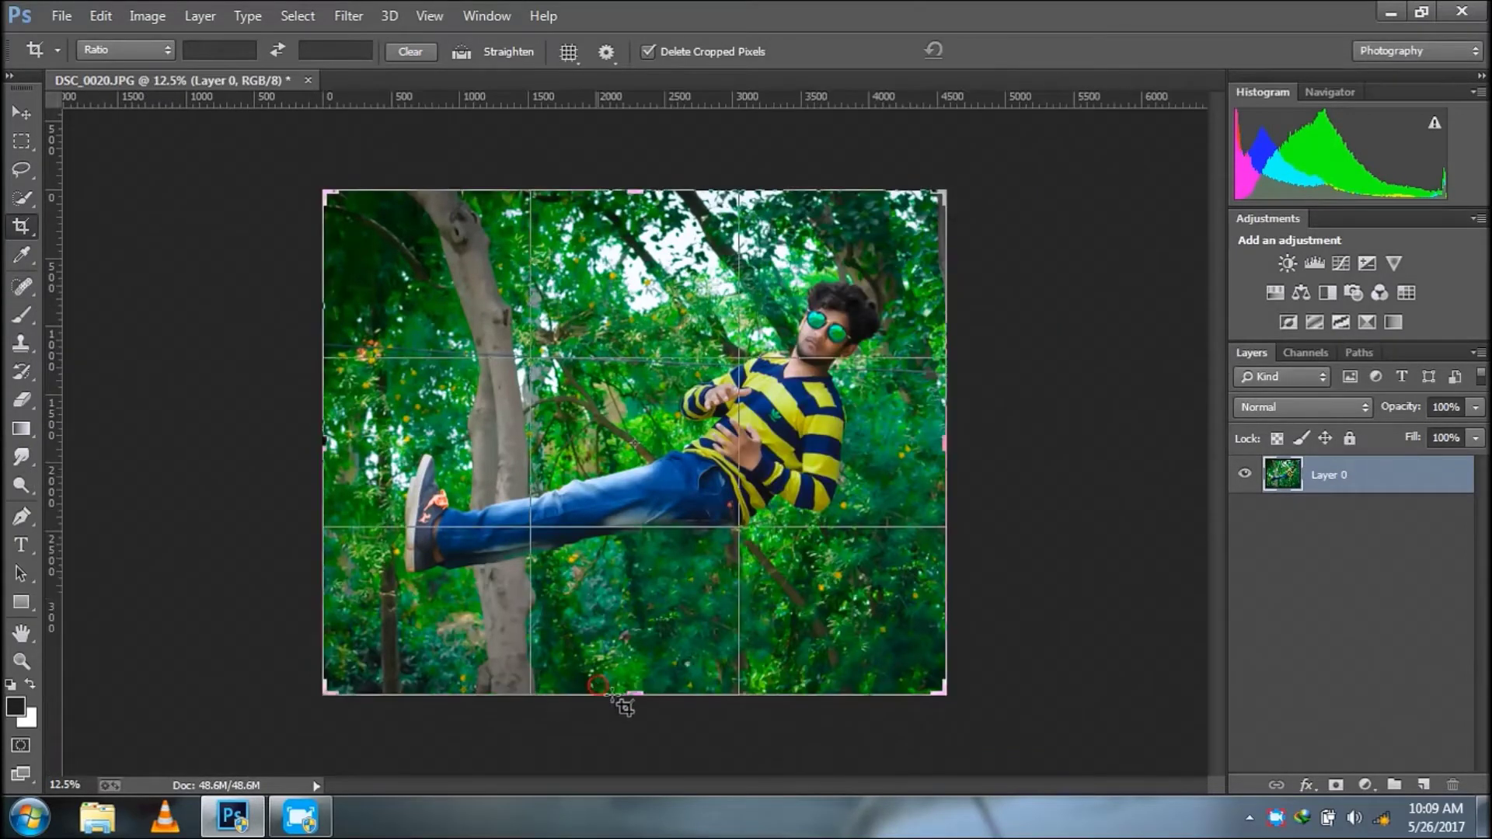
{"action": "left_click_drag", "start_coordinate": [633, 695], "coordinate": [633, 691]}
{"action": "left_click", "coordinate": [1005, 51]}
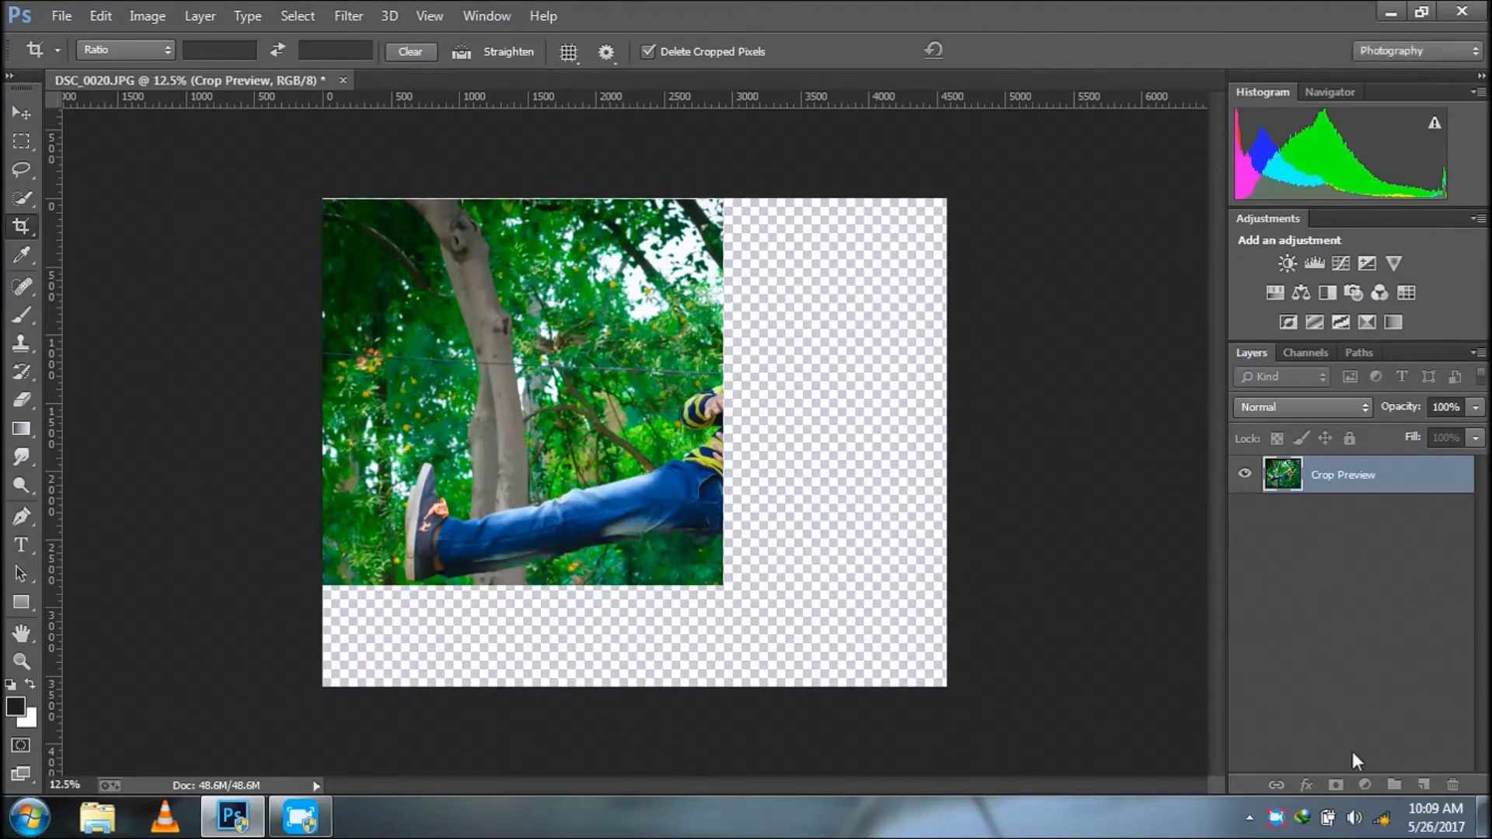
Duplicate the photo layer.
{"action": "right_click", "coordinate": [1276, 818]}
{"action": "left_click", "coordinate": [1323, 754]}
{"action": "left_click_drag", "start_coordinate": [1399, 492], "coordinate": [1424, 785]}
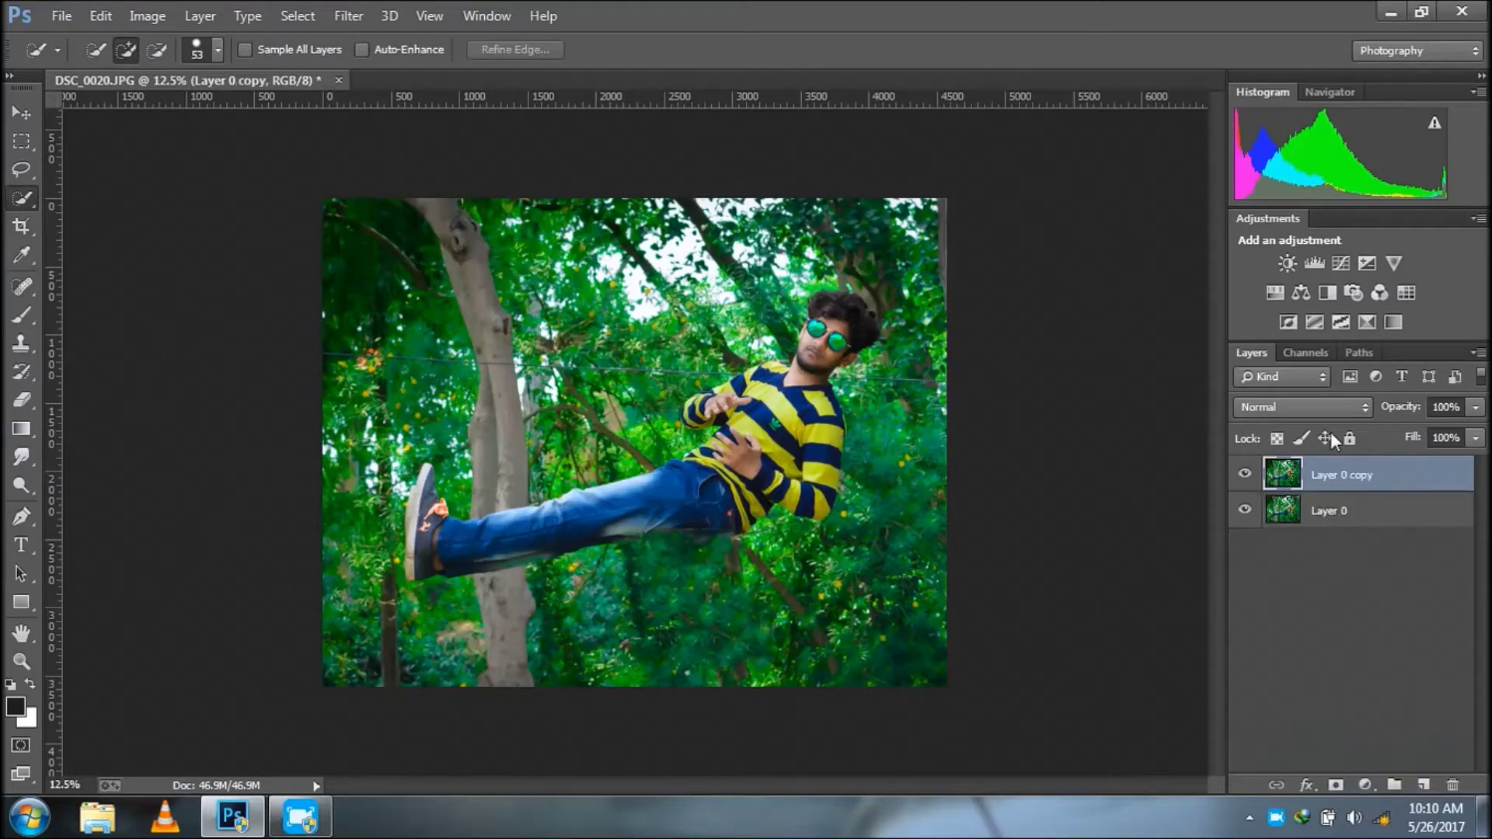
Set the copy to Screen blend at 12% opacity and merge it down into Layer 0.
{"action": "left_click", "coordinate": [1303, 407]}
{"action": "left_click", "coordinate": [1276, 185]}
{"action": "left_click", "coordinate": [1475, 408]}
{"action": "left_click_drag", "start_coordinate": [1477, 430], "coordinate": [1377, 430]}
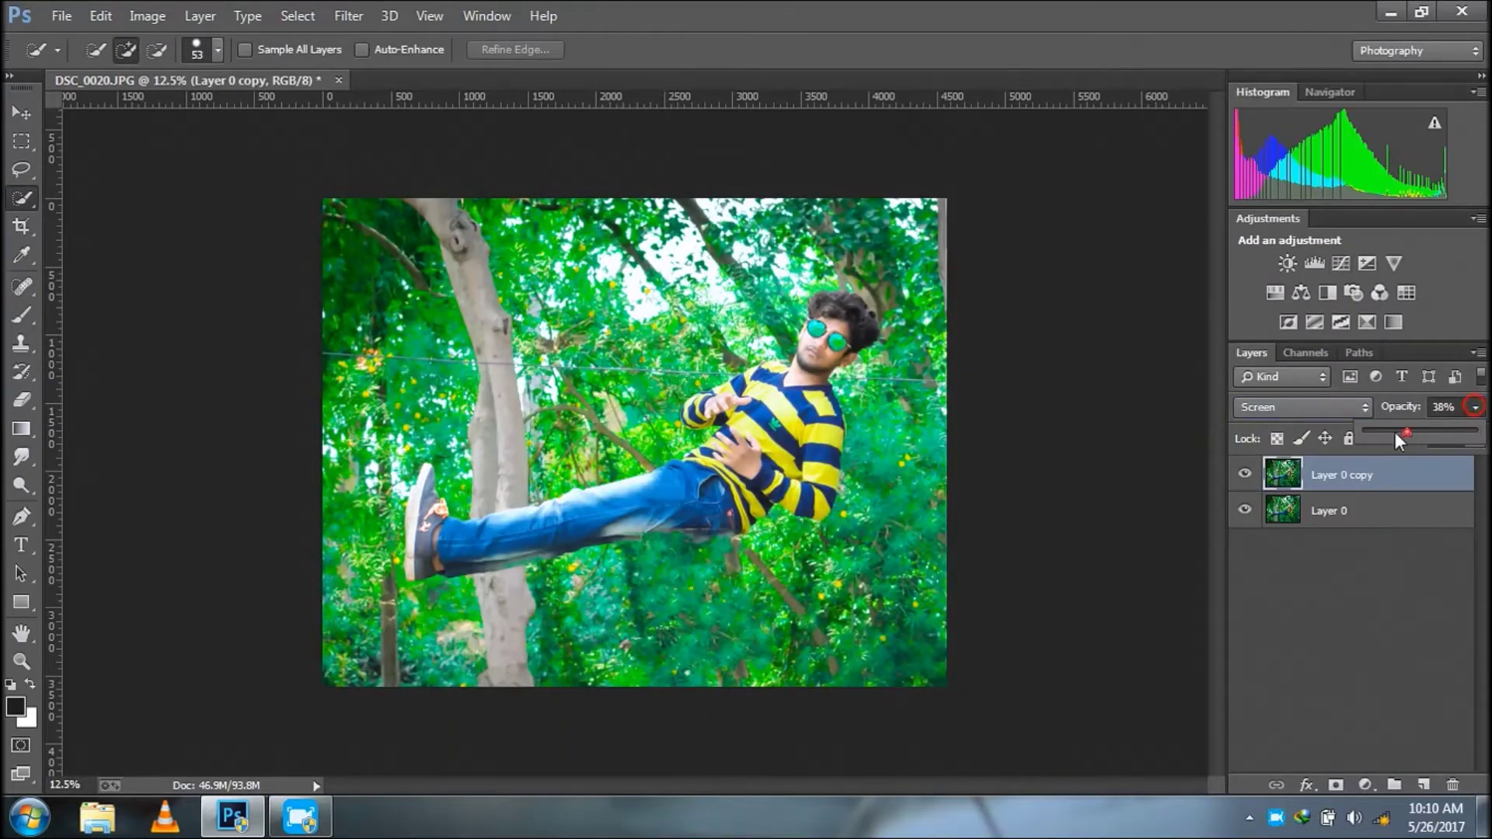
{"action": "left_click", "coordinate": [1475, 408]}
{"action": "right_click", "coordinate": [1349, 484]}
{"action": "left_click", "coordinate": [974, 626]}
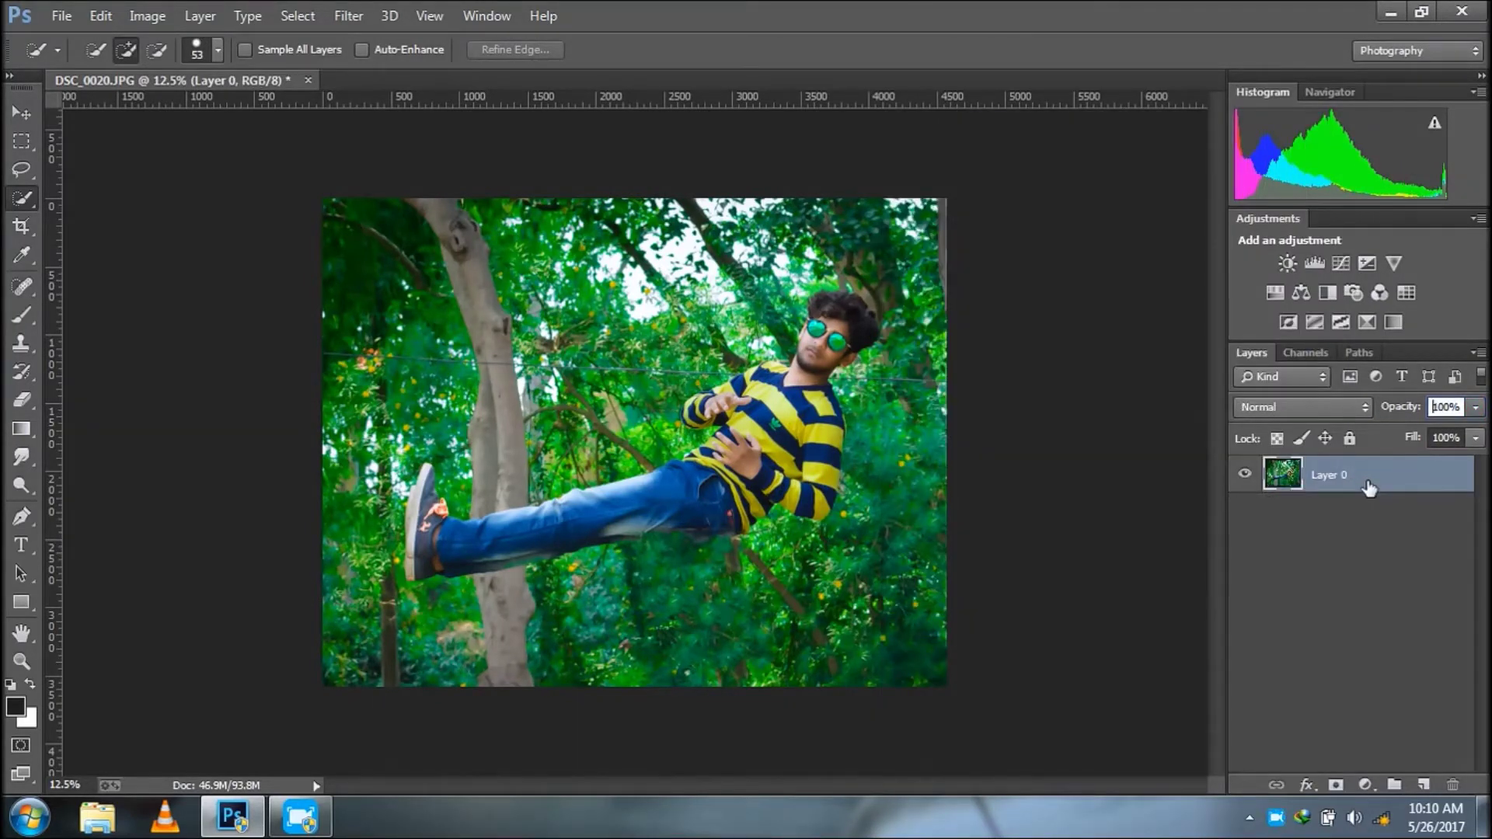
Duplicate the merged layer and set the copy to Overlay blend at 30% opacity.
{"action": "key", "text": "ctrl+j"}
{"action": "right_click", "coordinate": [1277, 817]}
{"action": "left_click", "coordinate": [1304, 744]}
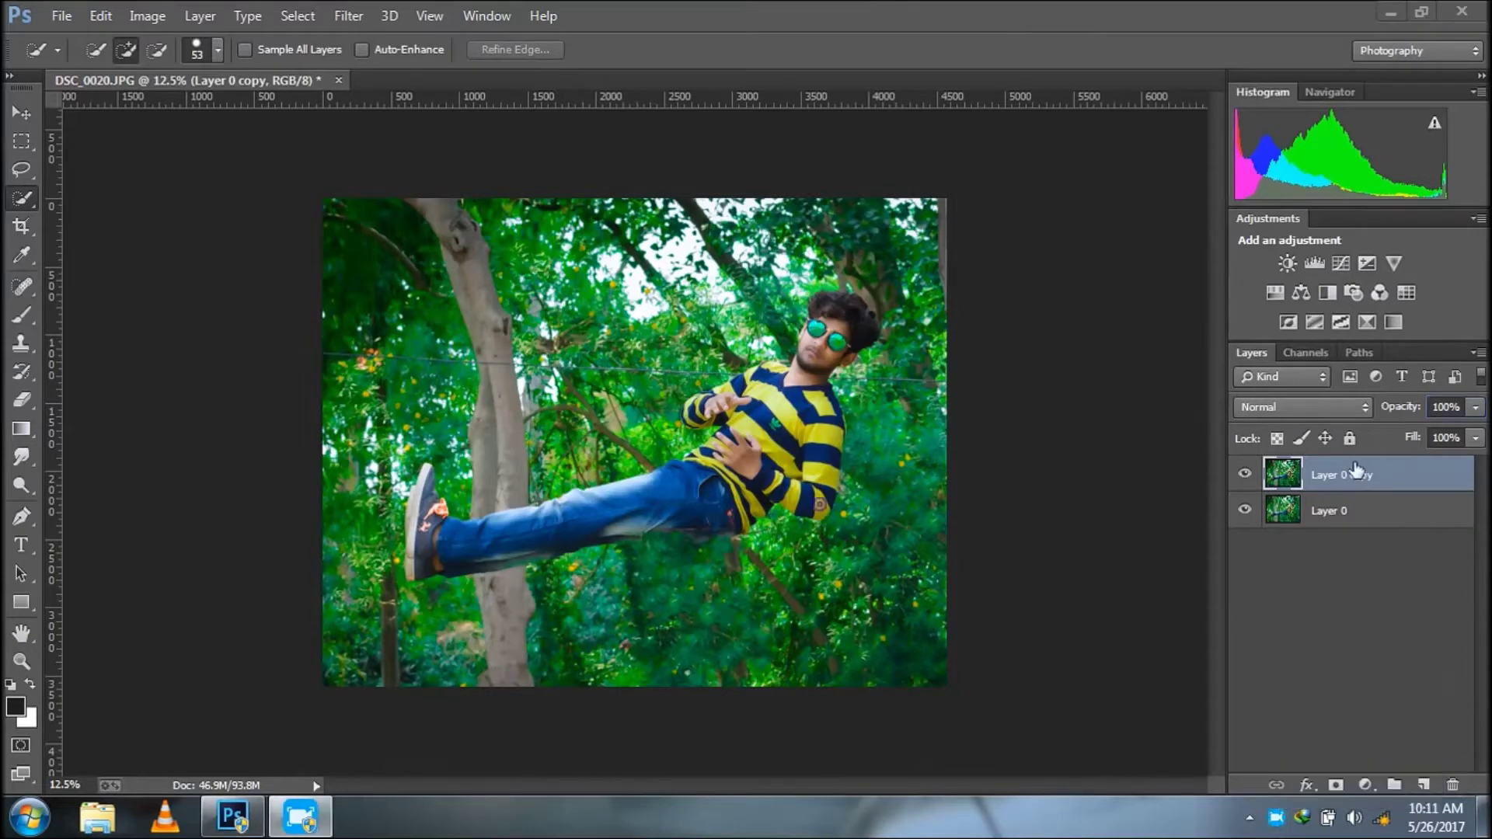
{"action": "right_click", "coordinate": [1357, 476]}
{"action": "left_click", "coordinate": [1317, 407]}
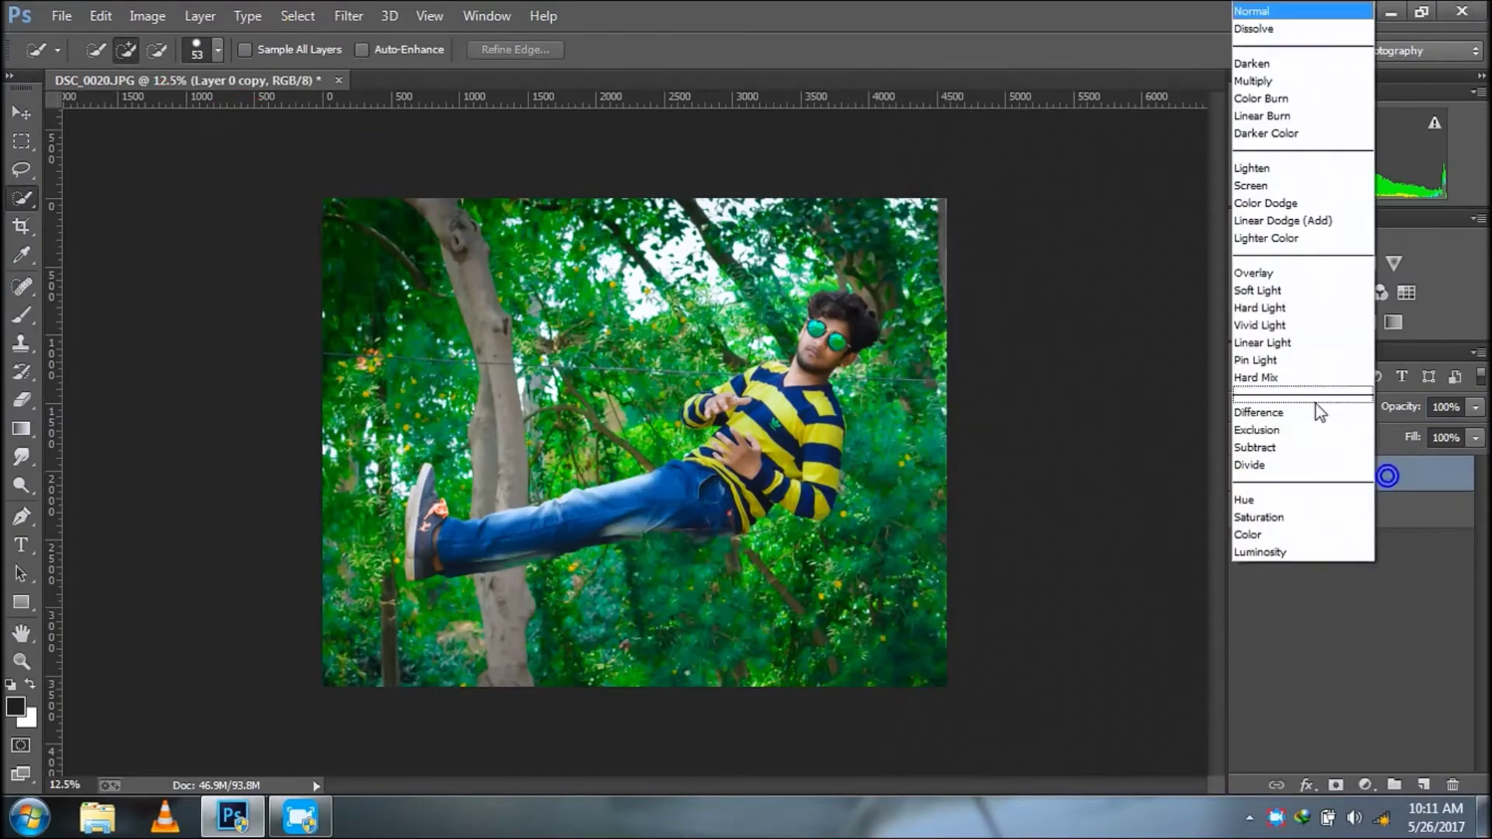
{"action": "left_click", "coordinate": [1297, 289]}
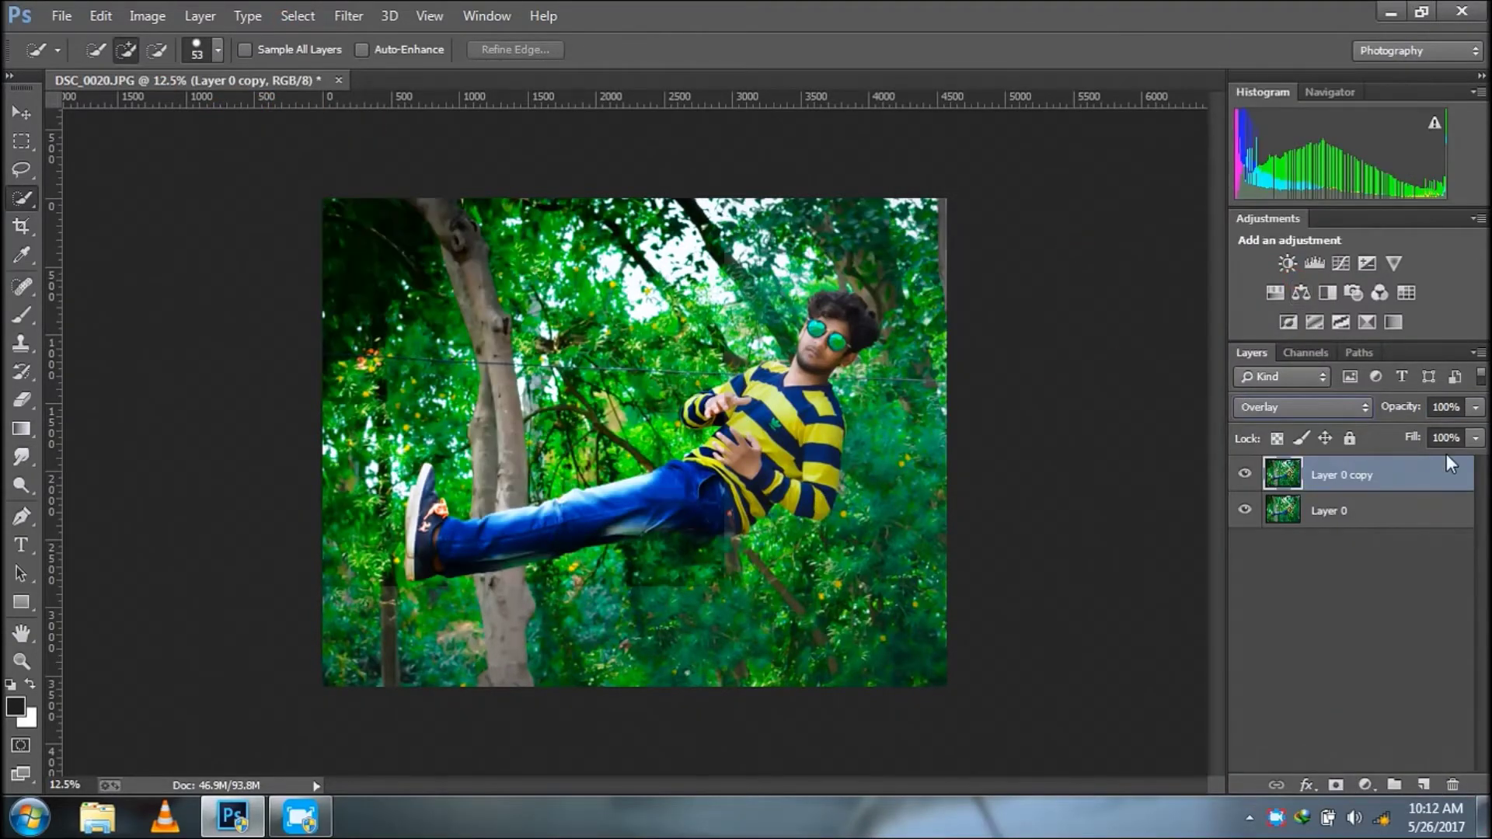
{"action": "key", "text": "ctrl+minus"}
{"action": "key", "text": "ctrl+plus"}
{"action": "left_click", "coordinate": [1475, 406]}
{"action": "left_click_drag", "start_coordinate": [1475, 430], "coordinate": [1400, 433]}
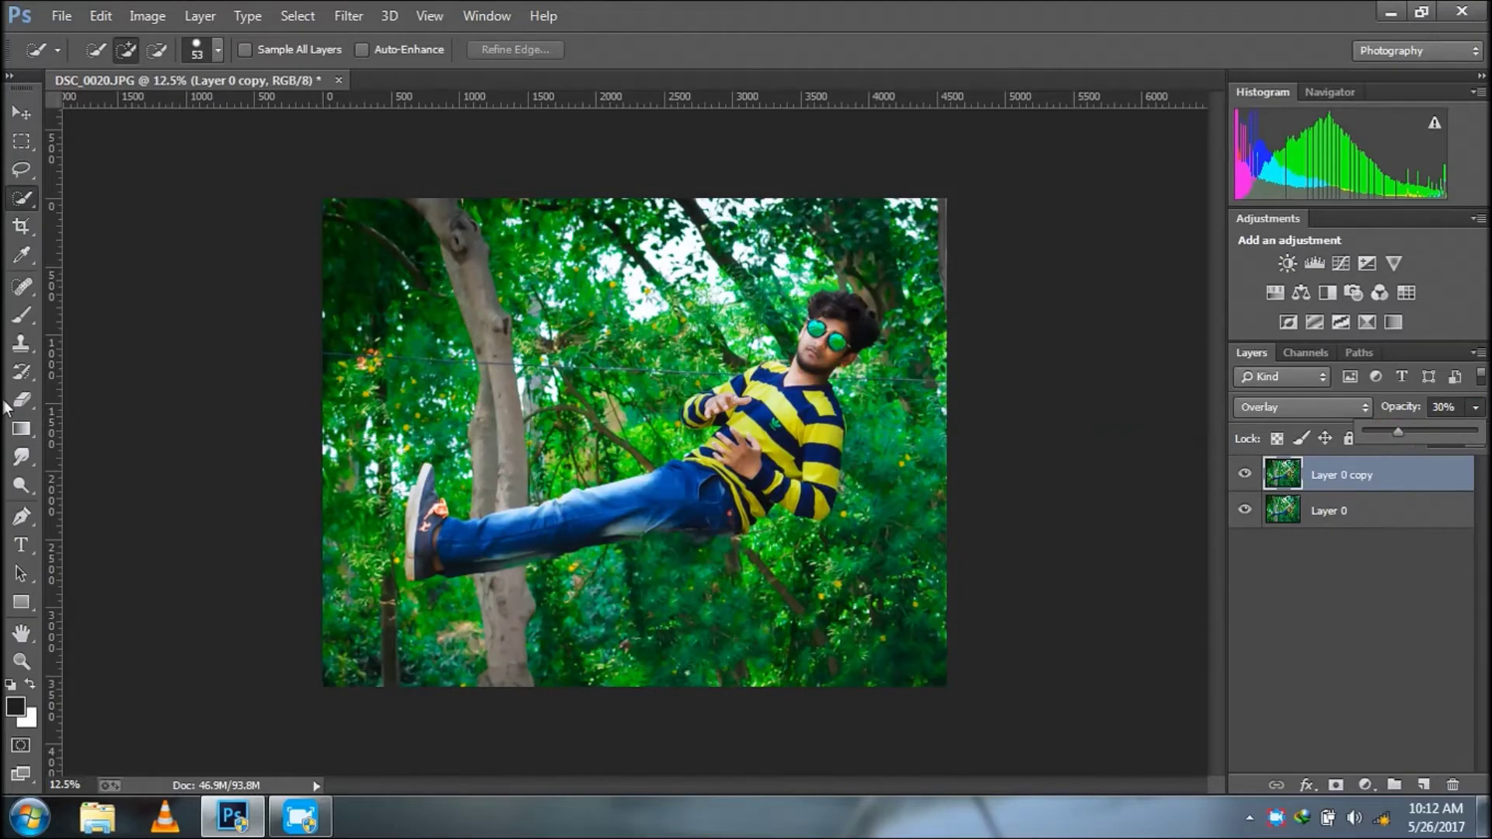
{"action": "left_click", "coordinate": [22, 399]}
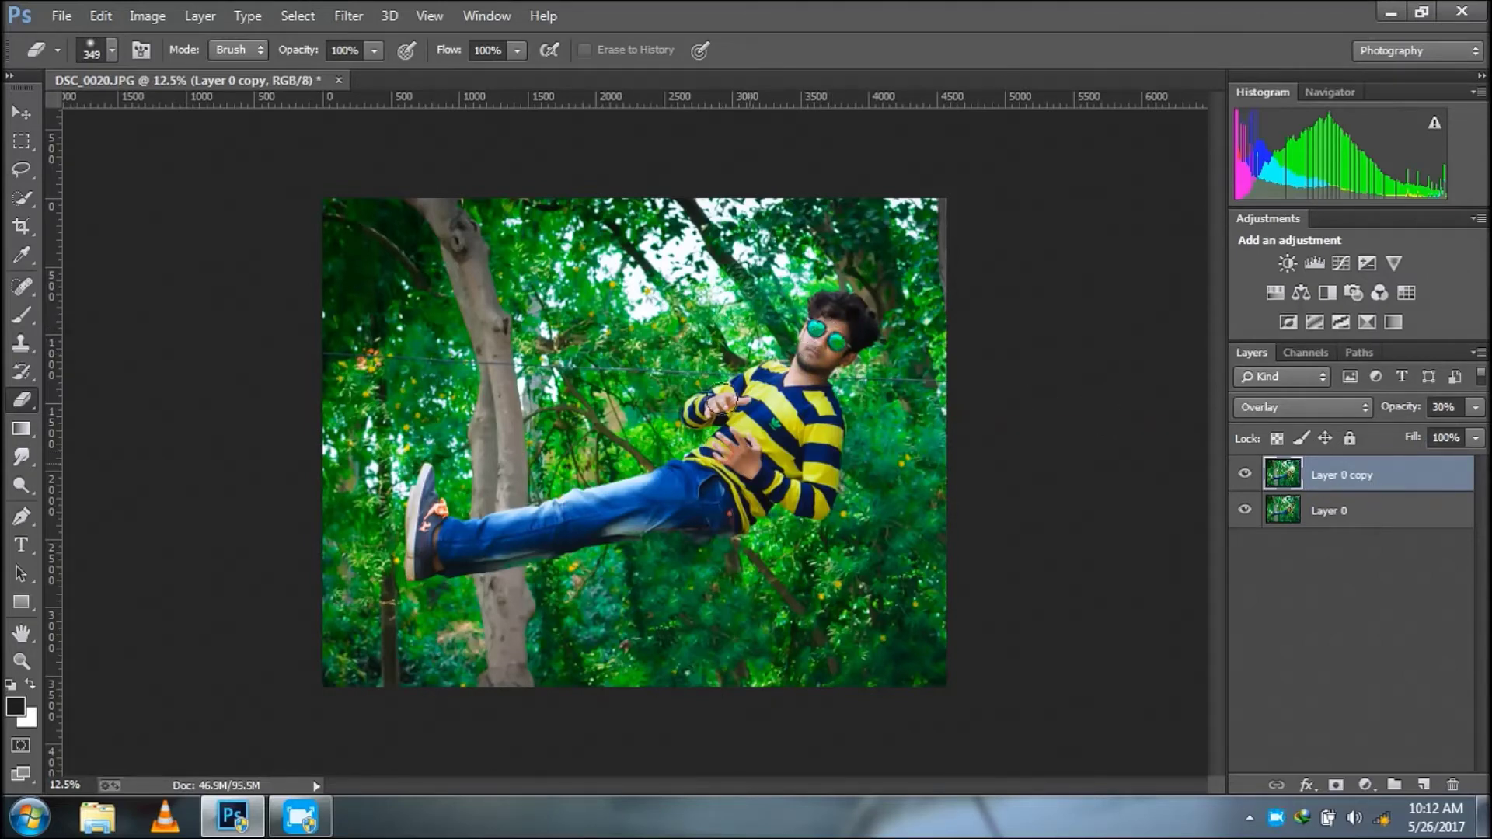
Merge the Overlay copy into Layer 0 and duplicate Layer 0.
{"action": "right_click", "coordinate": [1364, 475]}
{"action": "left_click", "coordinate": [829, 317]}
{"action": "right_click", "coordinate": [1347, 474]}
{"action": "left_click", "coordinate": [979, 663]}
{"action": "right_click", "coordinate": [1282, 824]}
{"action": "left_click", "coordinate": [1313, 756]}
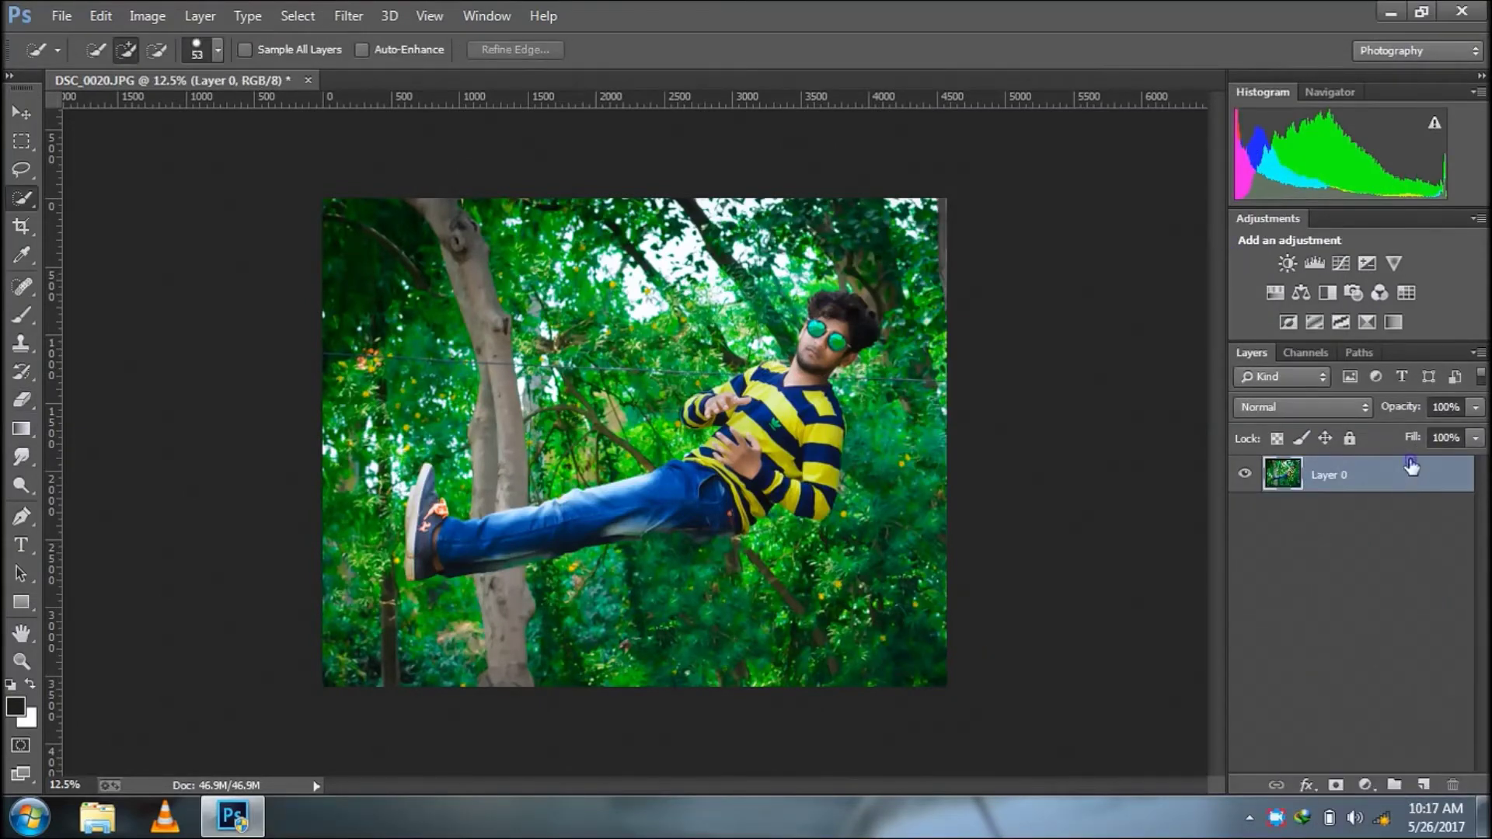
{"action": "left_click_drag", "start_coordinate": [1411, 467], "coordinate": [1424, 785]}
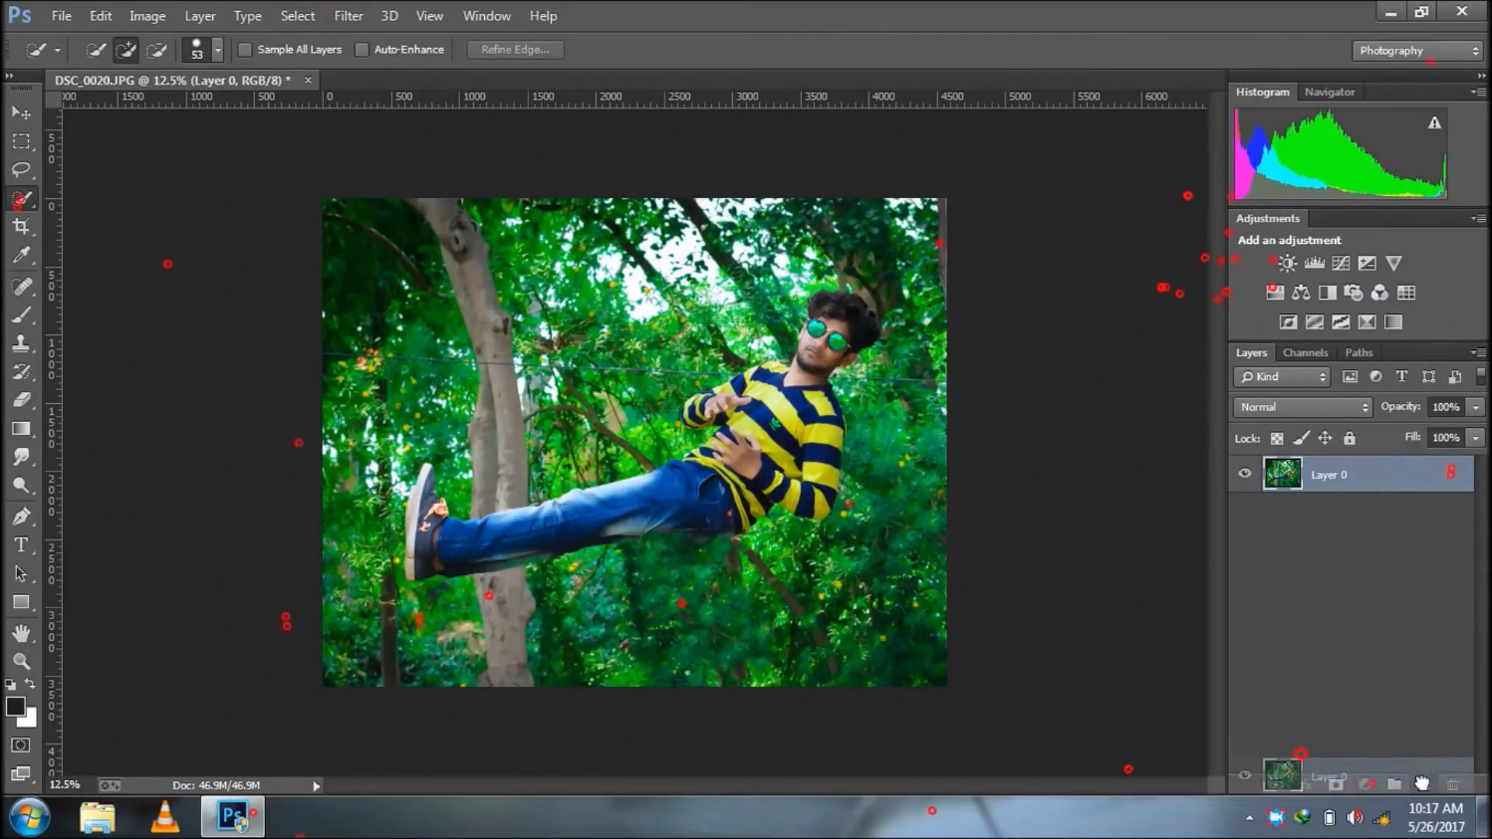
Launch Nik Software Color Efex Pro 3.0 on the duplicate layer.
{"action": "left_click", "coordinate": [348, 16]}
{"action": "left_click", "coordinate": [516, 603]}
{"action": "left_click", "coordinate": [670, 591]}
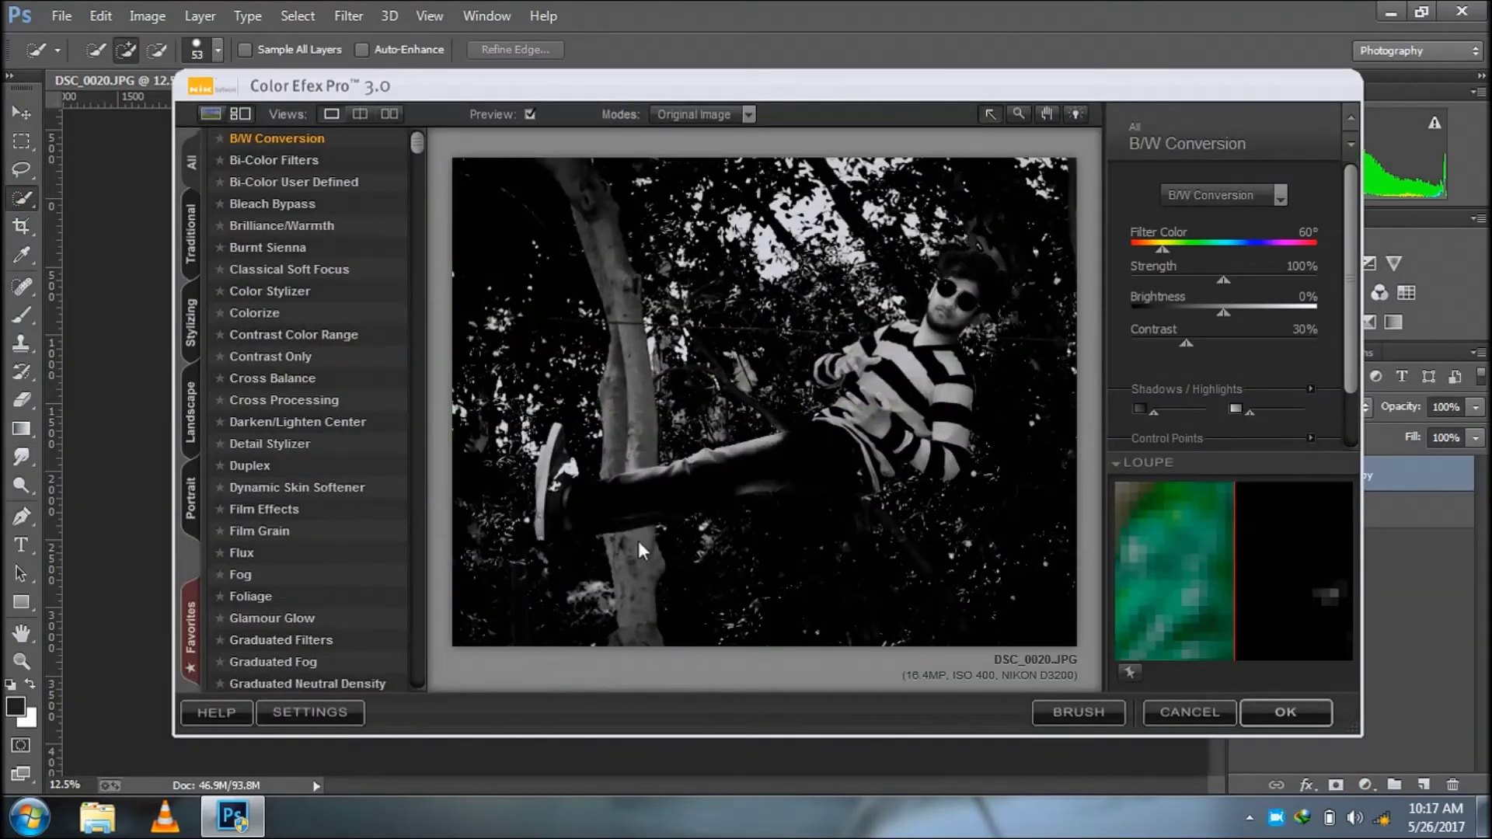
Apply Tonal Contrast with Saturation -17, Midtone +47, Shadow +63 and Highlight -28.
{"action": "scroll", "coordinate": [422, 658], "scroll_direction": "down", "scroll_amount": 10}
{"action": "scroll", "coordinate": [332, 600], "scroll_direction": "down", "scroll_amount": 1}
{"action": "left_click", "coordinate": [288, 616]}
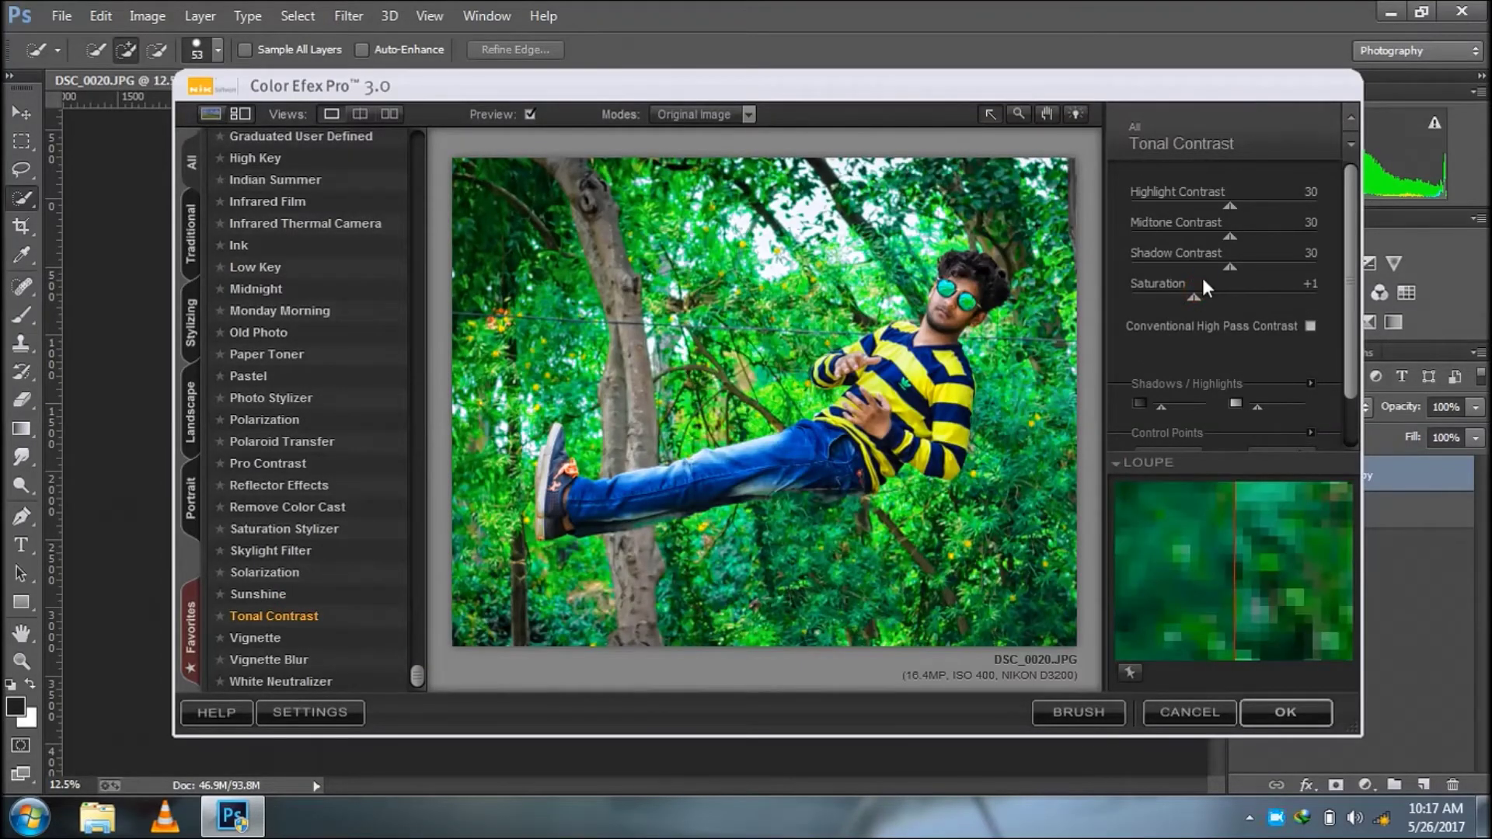
{"action": "left_click_drag", "start_coordinate": [1183, 295], "coordinate": [1172, 295]}
{"action": "left_click_drag", "start_coordinate": [1216, 265], "coordinate": [1239, 264]}
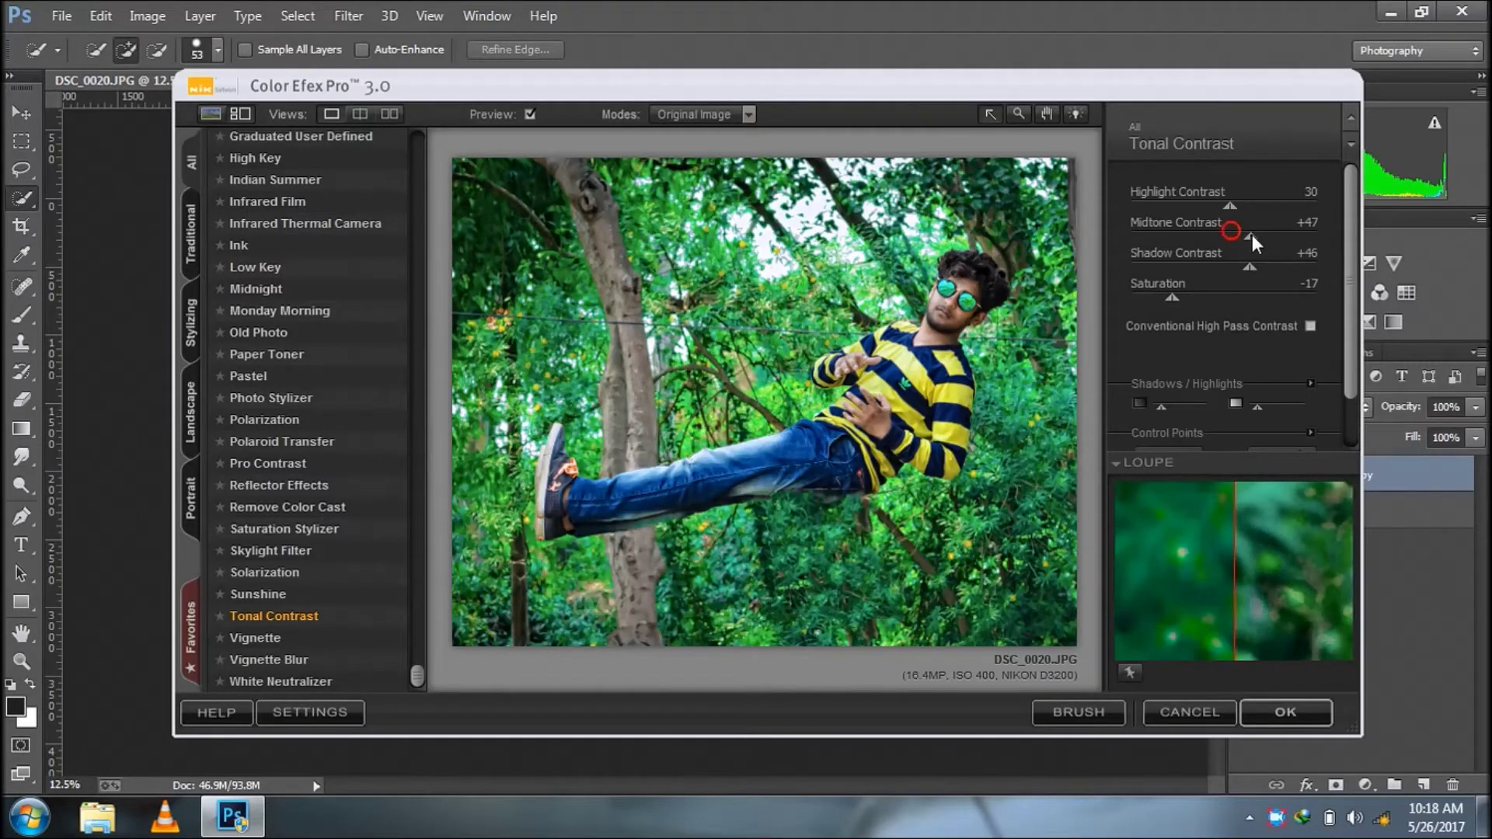
{"action": "left_click", "coordinate": [1265, 204]}
{"action": "left_click_drag", "start_coordinate": [1197, 200], "coordinate": [1159, 200]}
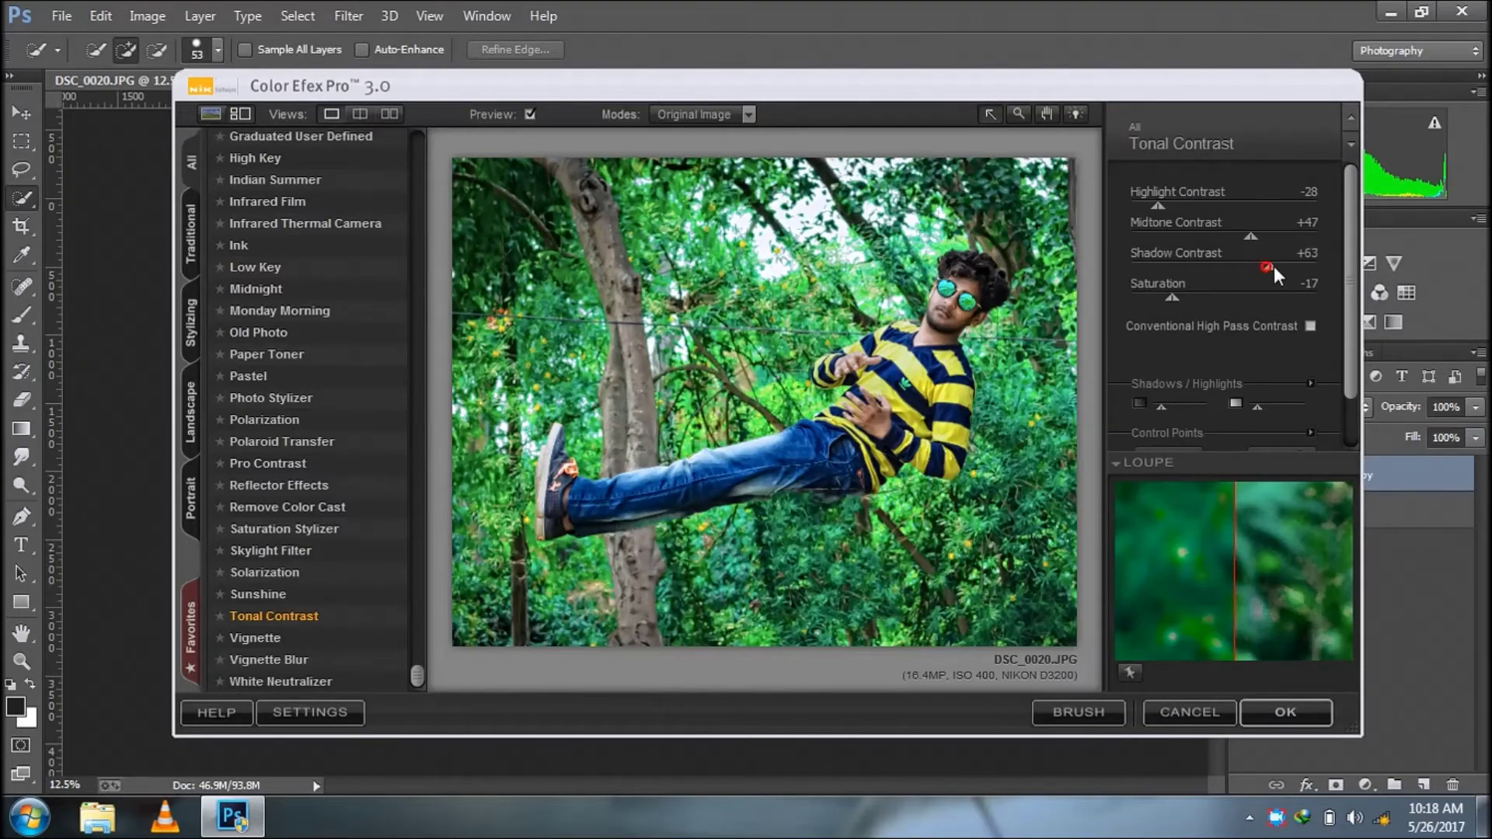
{"action": "left_click", "coordinate": [1284, 712]}
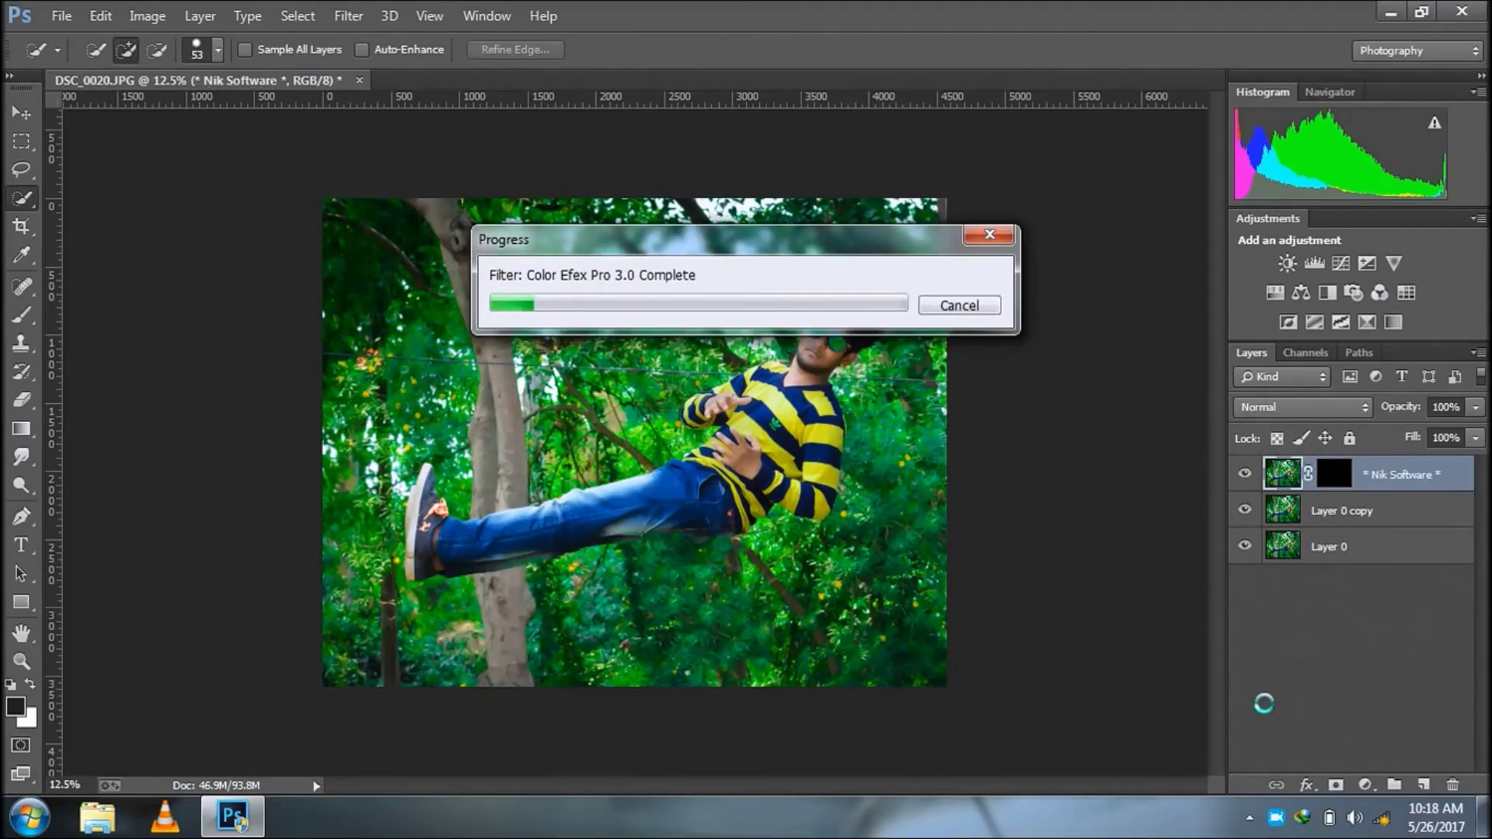
With a 99 px Eraser, remove the Tonal Contrast effect over the face and sunglasses.
{"action": "left_click_drag", "start_coordinate": [777, 241], "coordinate": [746, 241]}
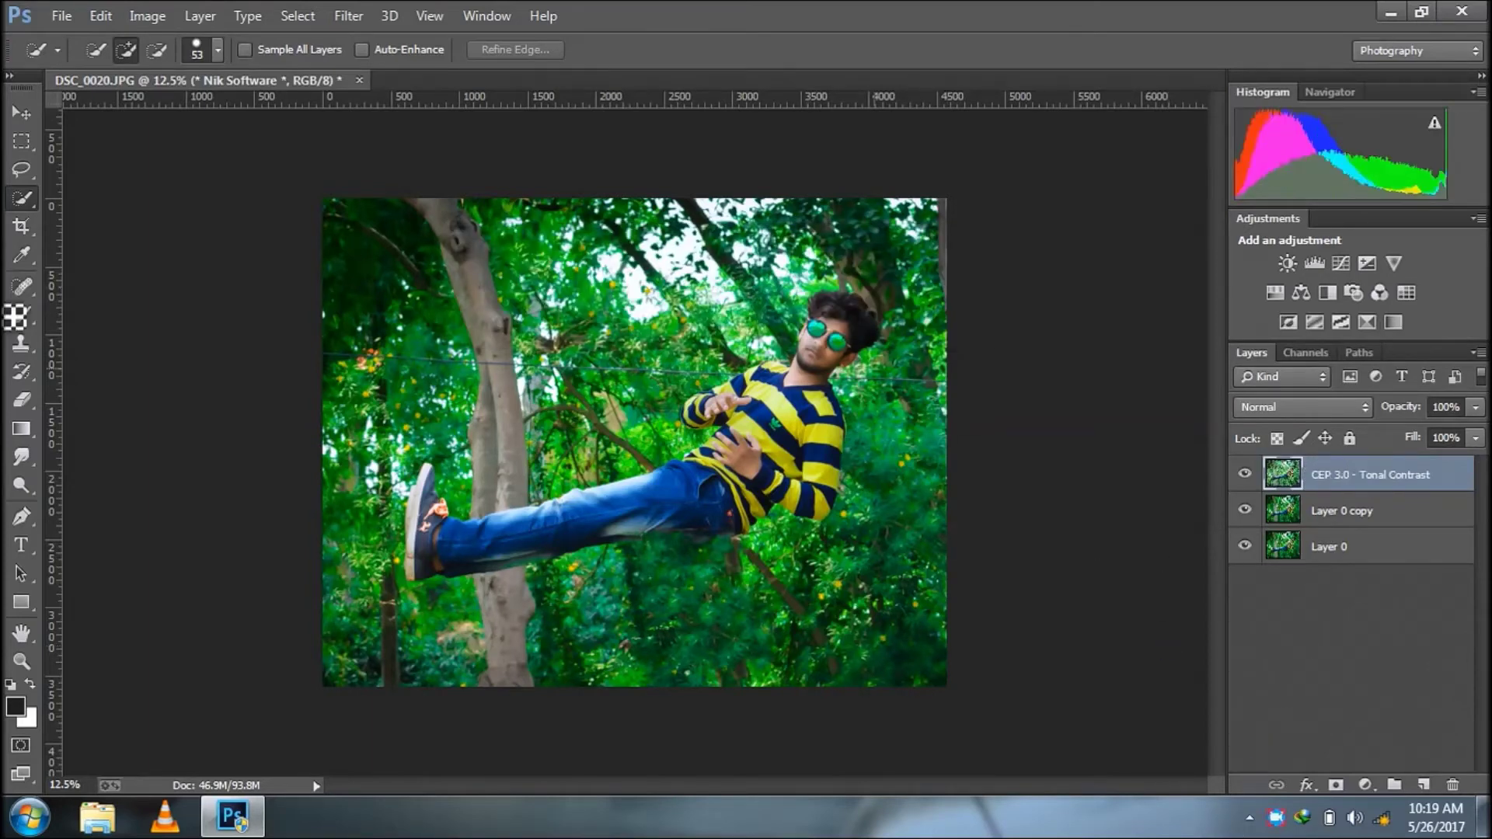
{"action": "left_click", "coordinate": [27, 403]}
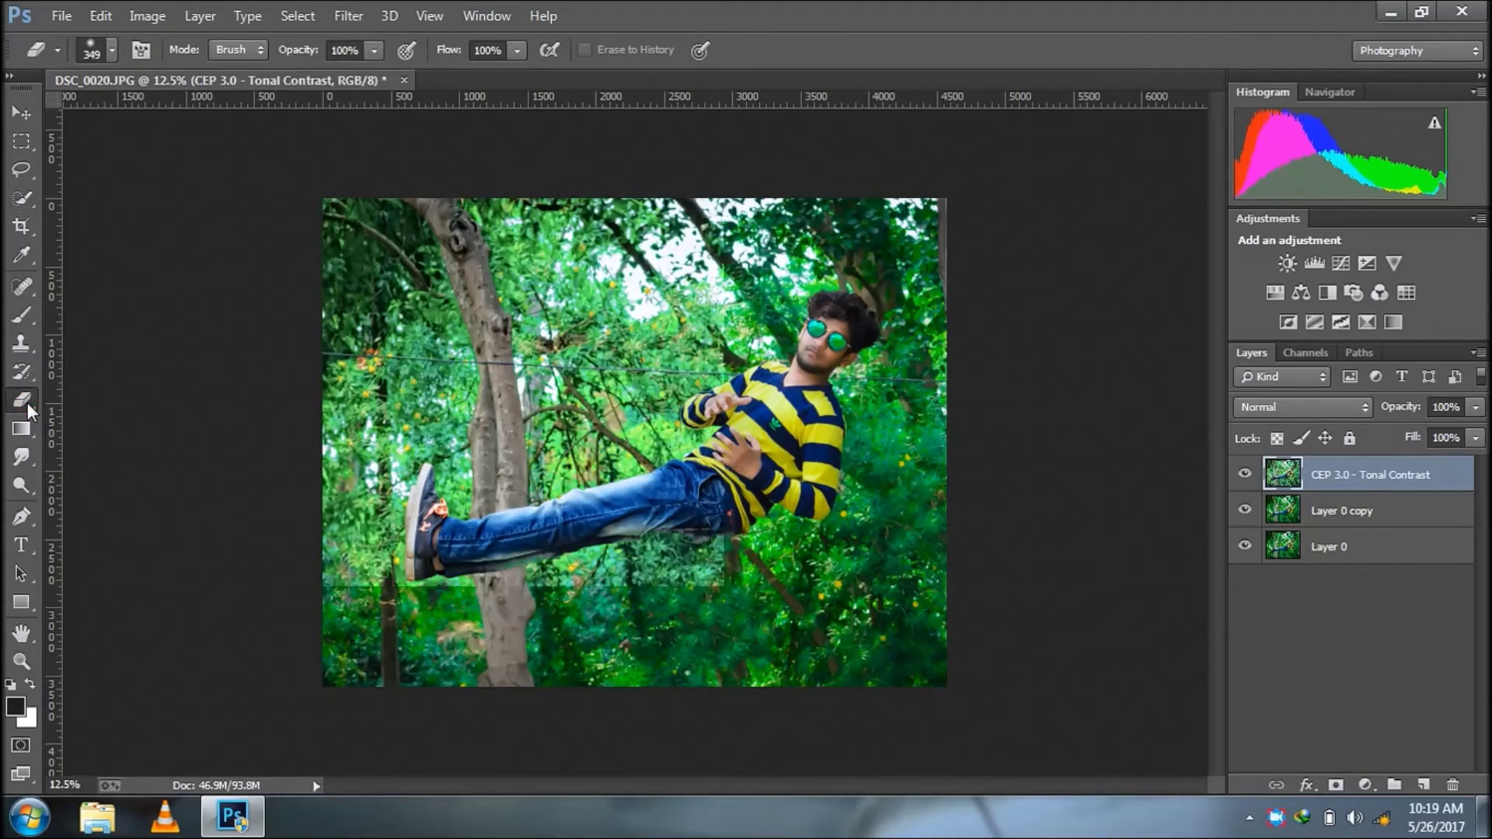
{"action": "key", "text": "ctrl+minus"}
{"action": "right_click", "coordinate": [1250, 817]}
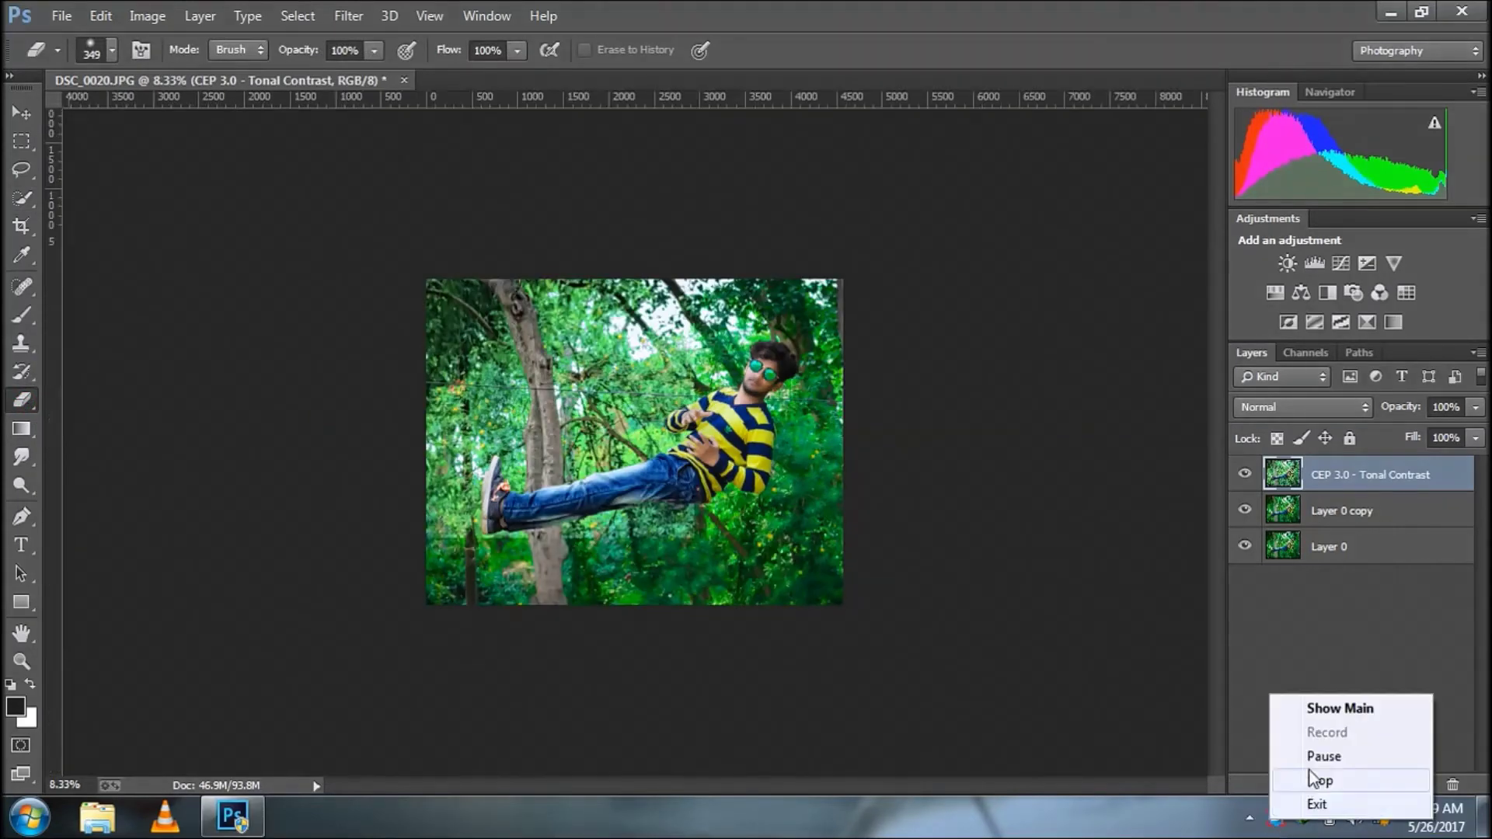
{"action": "left_click", "coordinate": [1298, 760]}
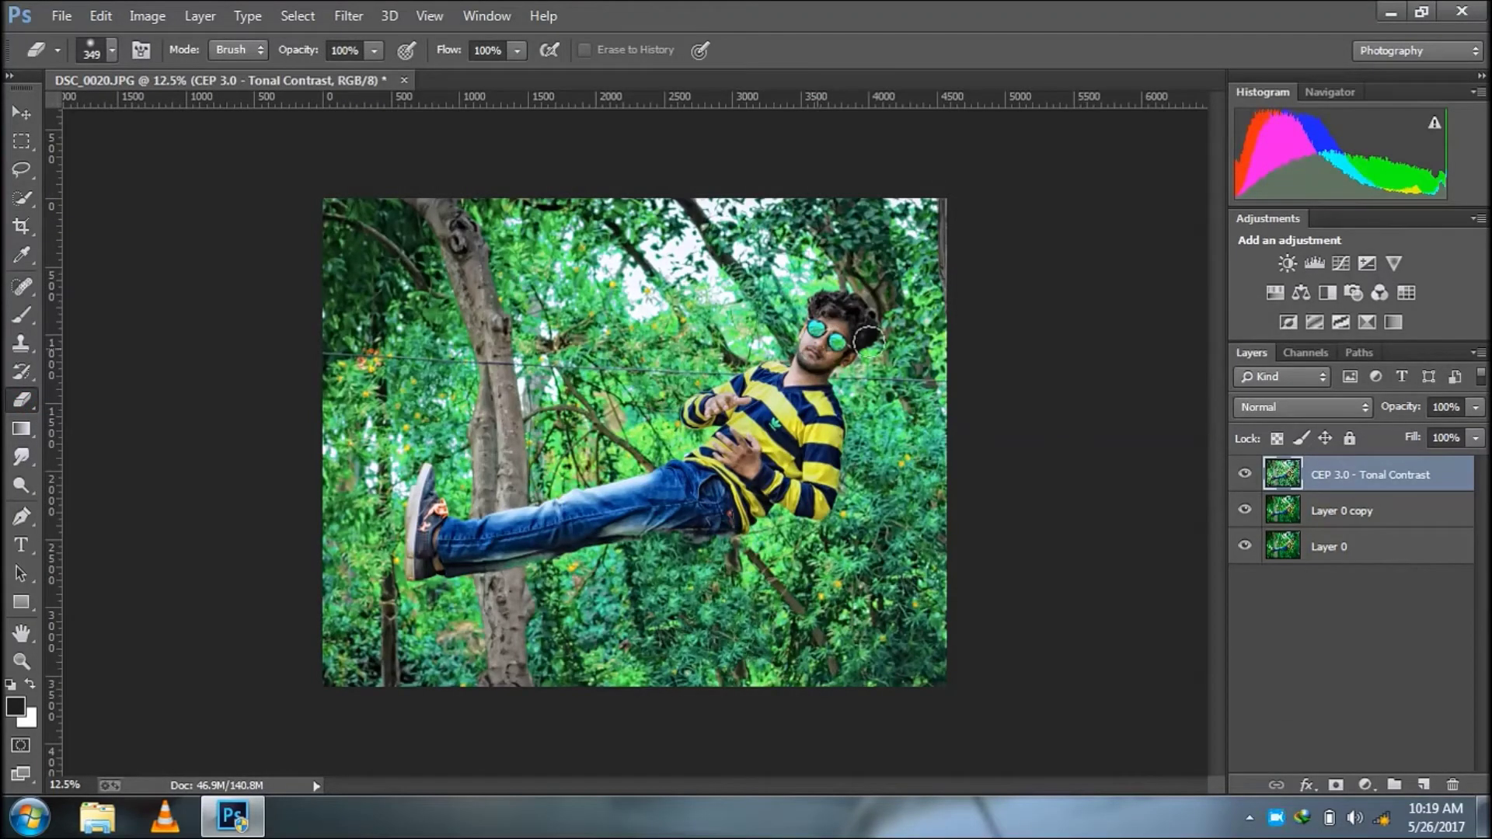
{"action": "right_click", "coordinate": [868, 339]}
{"action": "left_click_drag", "start_coordinate": [1010, 393], "coordinate": [995, 394]}
{"action": "key", "text": "Return"}
{"action": "left_click_drag", "start_coordinate": [827, 352], "coordinate": [807, 403]}
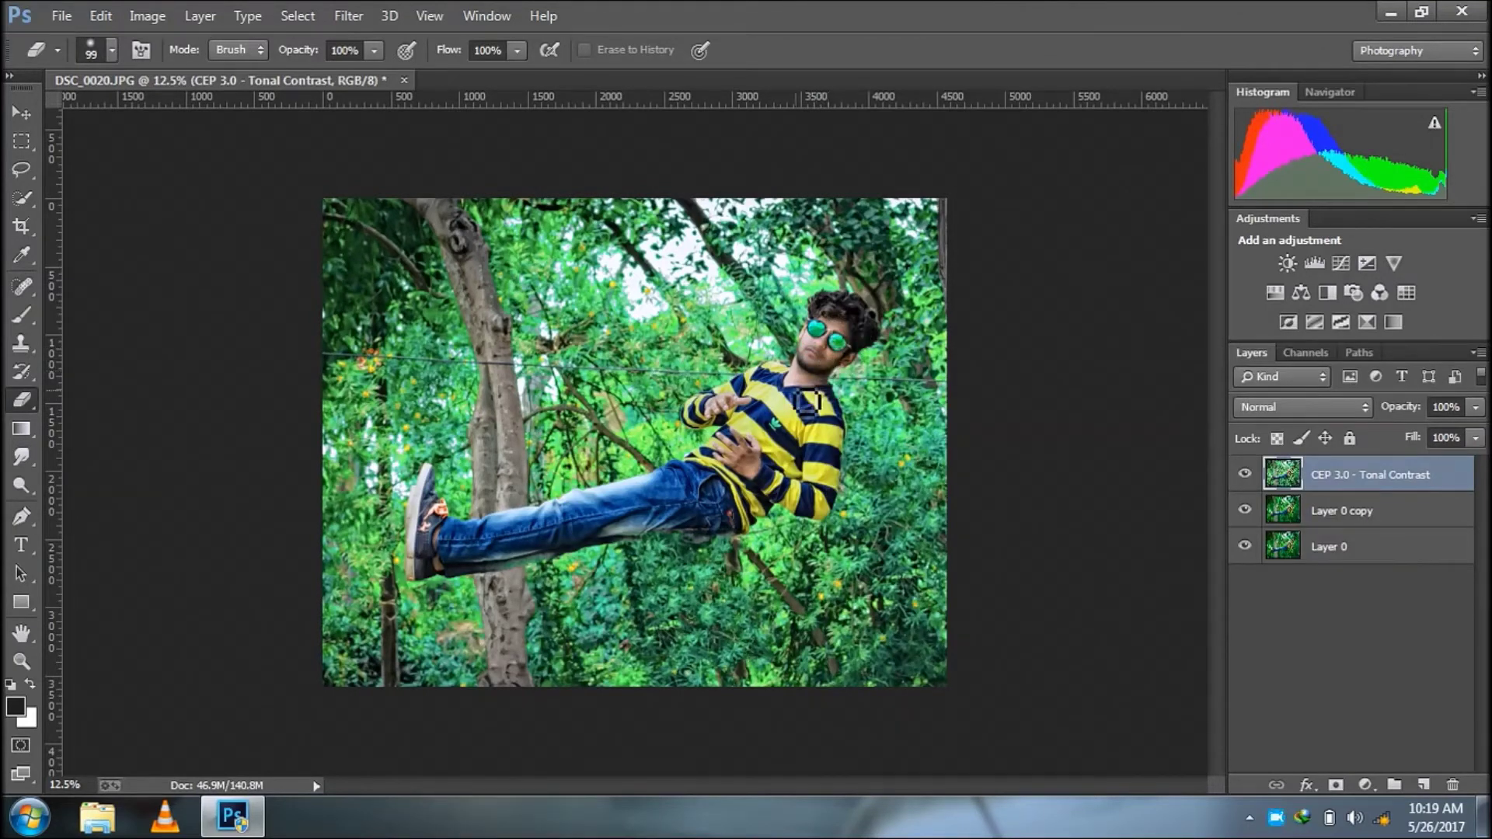
{"action": "left_click_drag", "start_coordinate": [805, 398], "coordinate": [840, 333]}
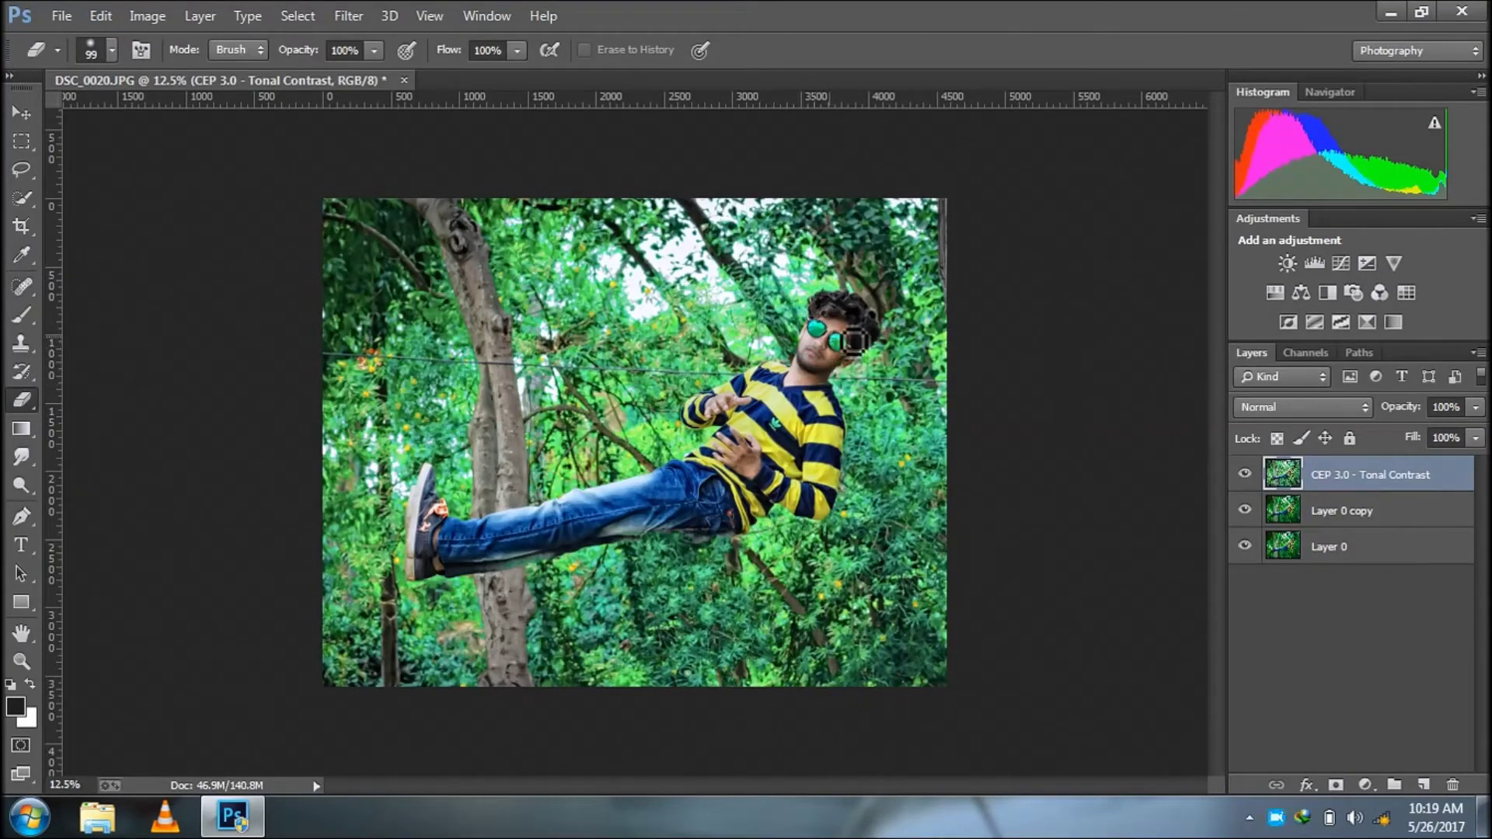
Enlarge the Eraser to 146 px and erase the contrast effect over the man's hand.
{"action": "key", "text": "ctrl+plus"}
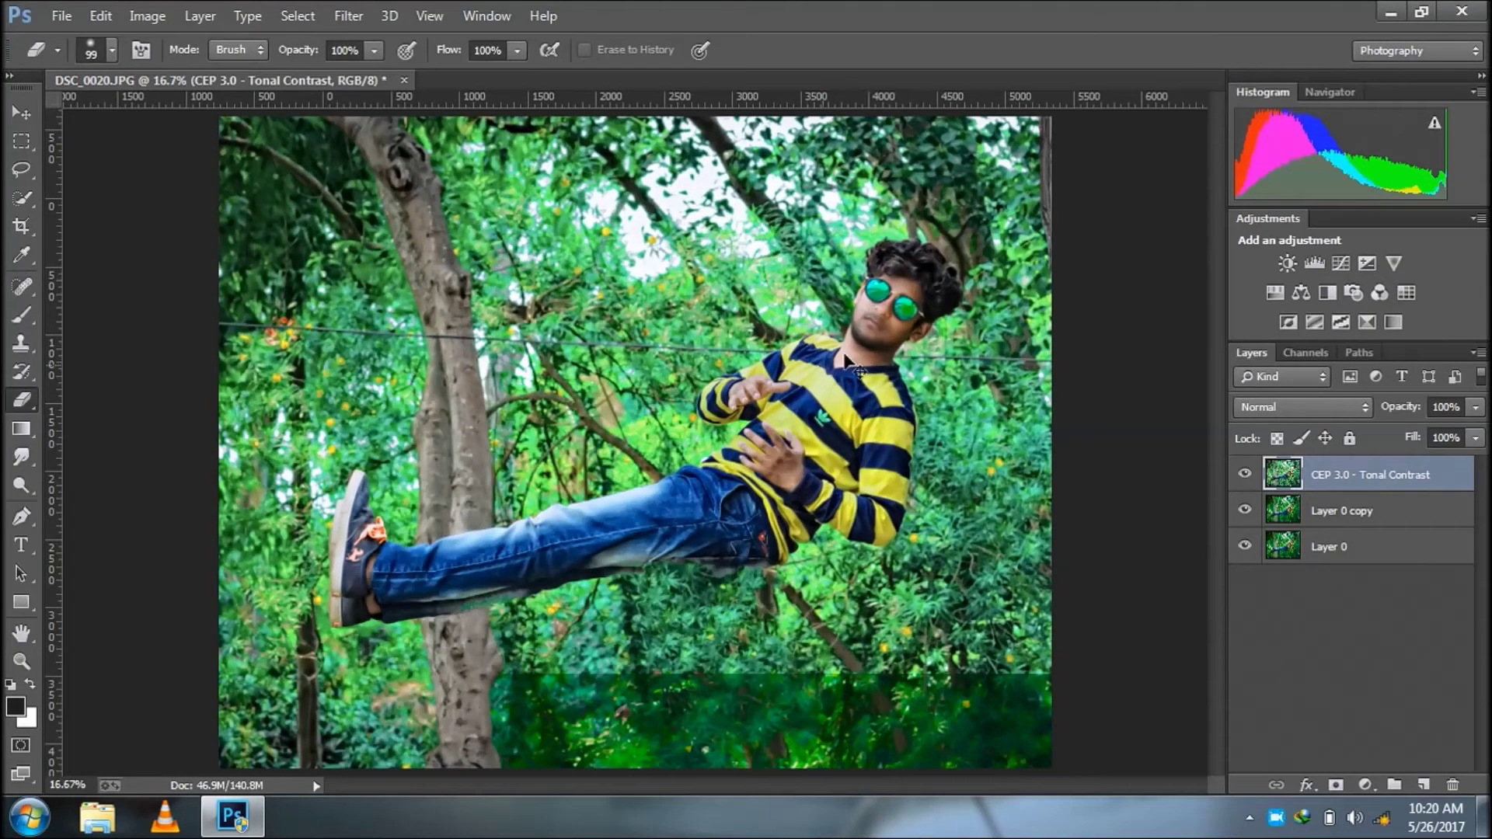
{"action": "right_click", "coordinate": [884, 290]}
{"action": "left_click", "coordinate": [1074, 327]}
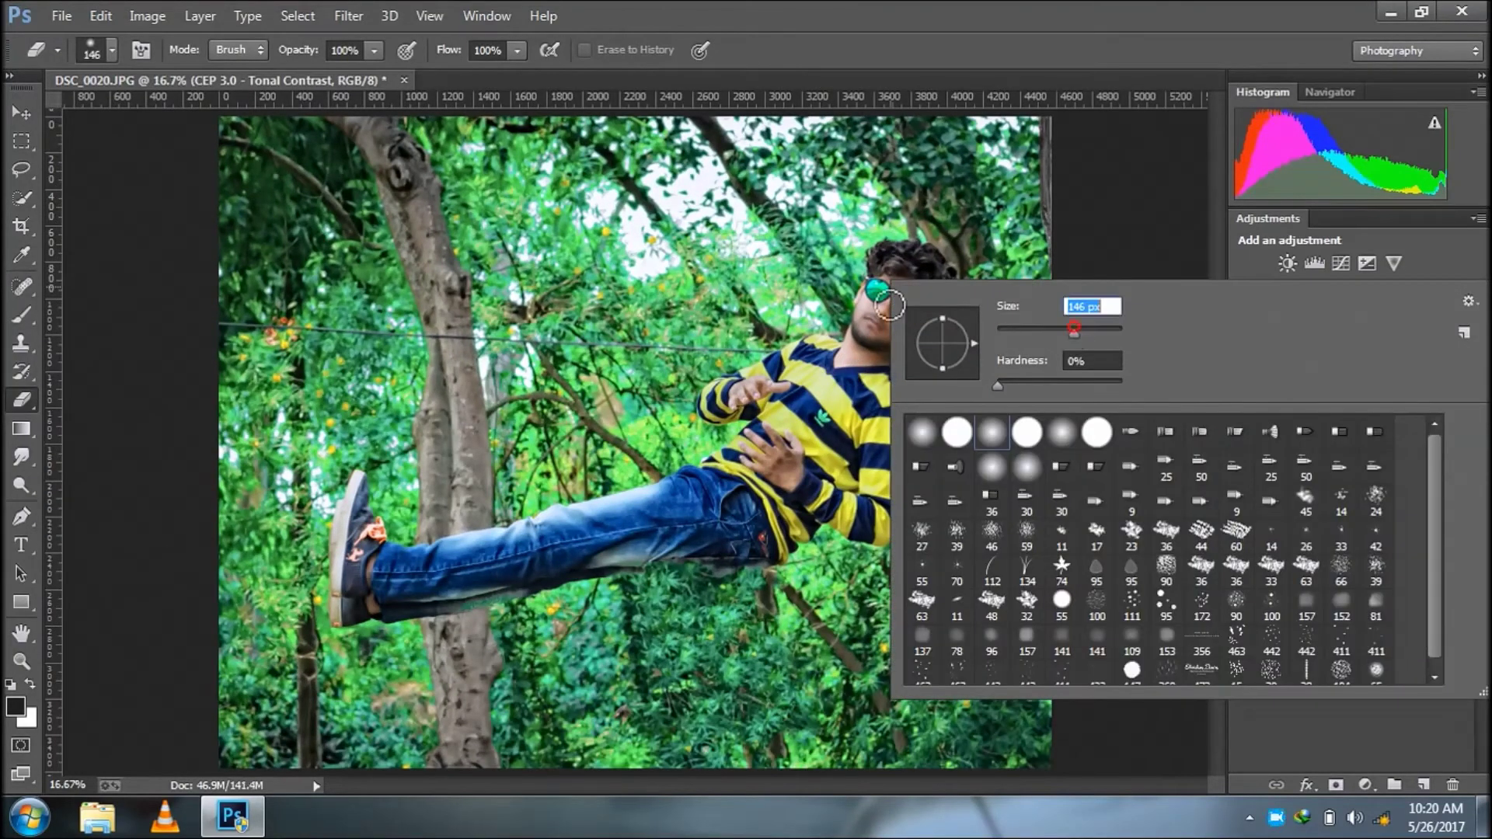
{"action": "key", "text": "Return"}
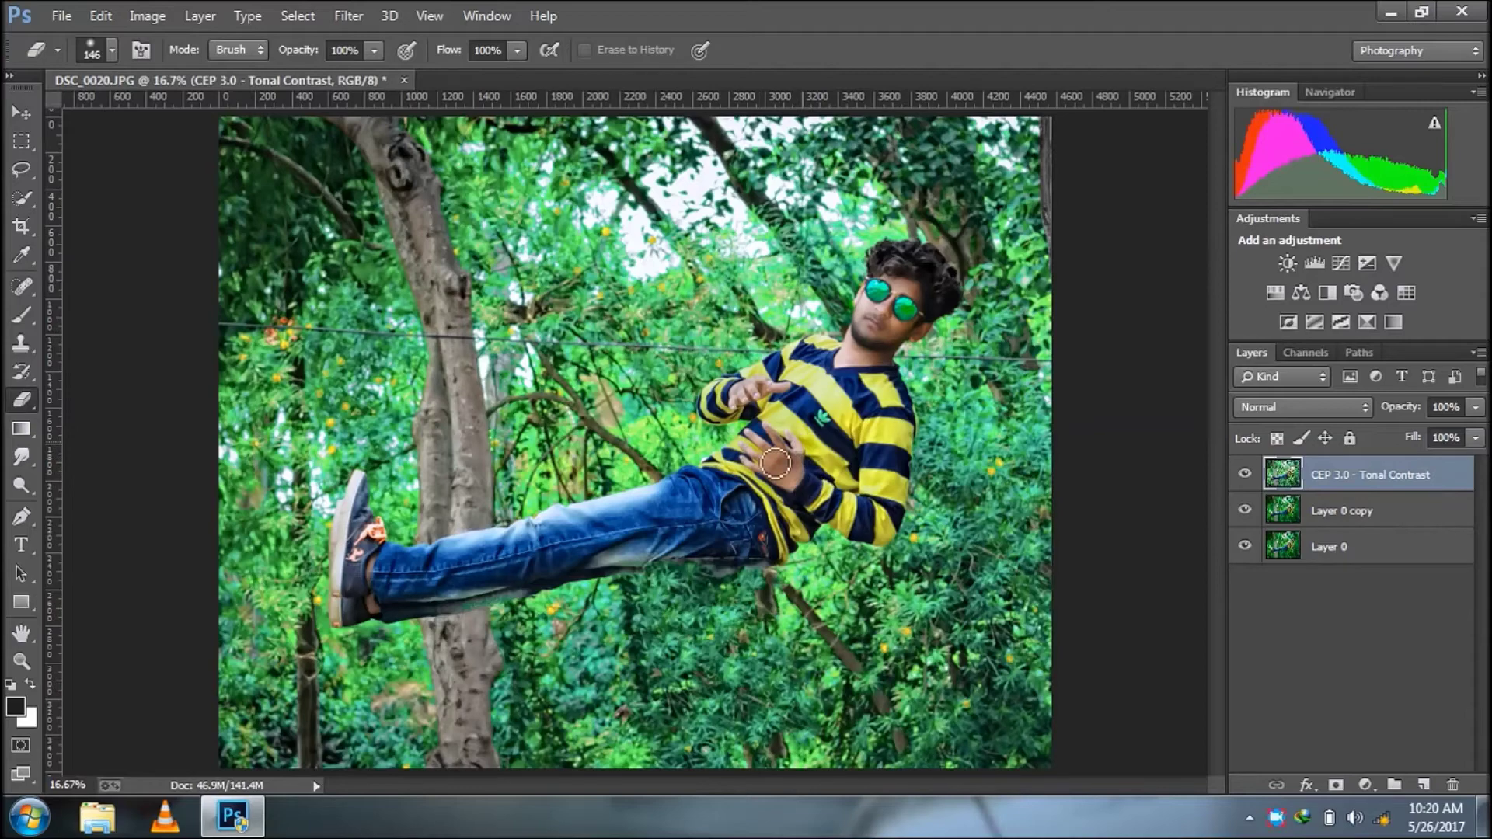
{"action": "left_click_drag", "start_coordinate": [777, 397], "coordinate": [753, 405]}
{"action": "scroll", "coordinate": [786, 501], "scroll_direction": "down", "scroll_amount": 1}
{"action": "scroll", "coordinate": [787, 501], "scroll_direction": "up", "scroll_amount": 1}
{"action": "right_click", "coordinate": [1392, 475]}
Merge visible layers, duplicate the result and open Camera Raw on the copy.
{"action": "left_click", "coordinate": [1029, 648]}
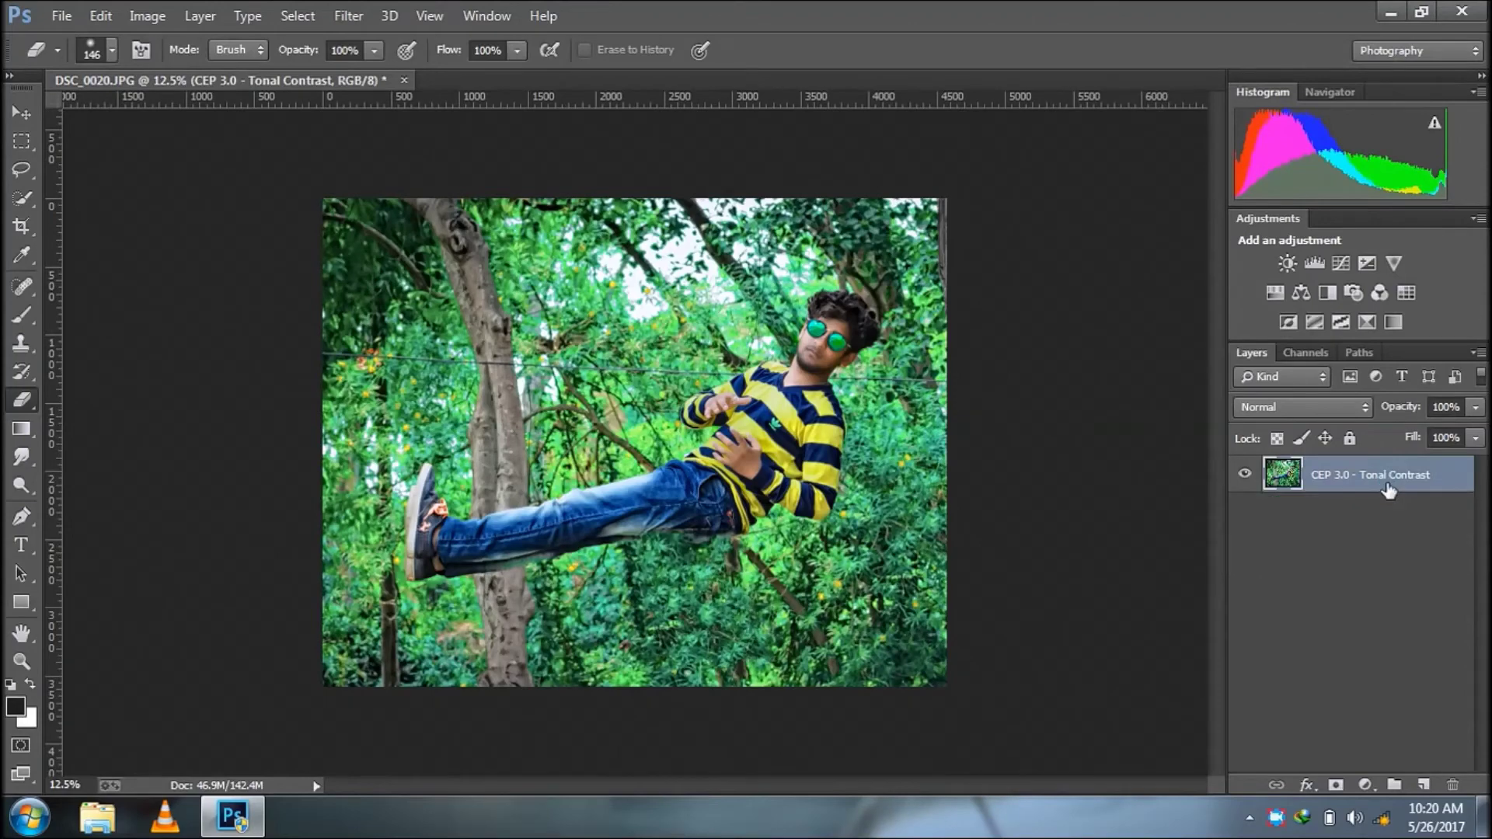
{"action": "left_click_drag", "start_coordinate": [1389, 490], "coordinate": [1424, 785]}
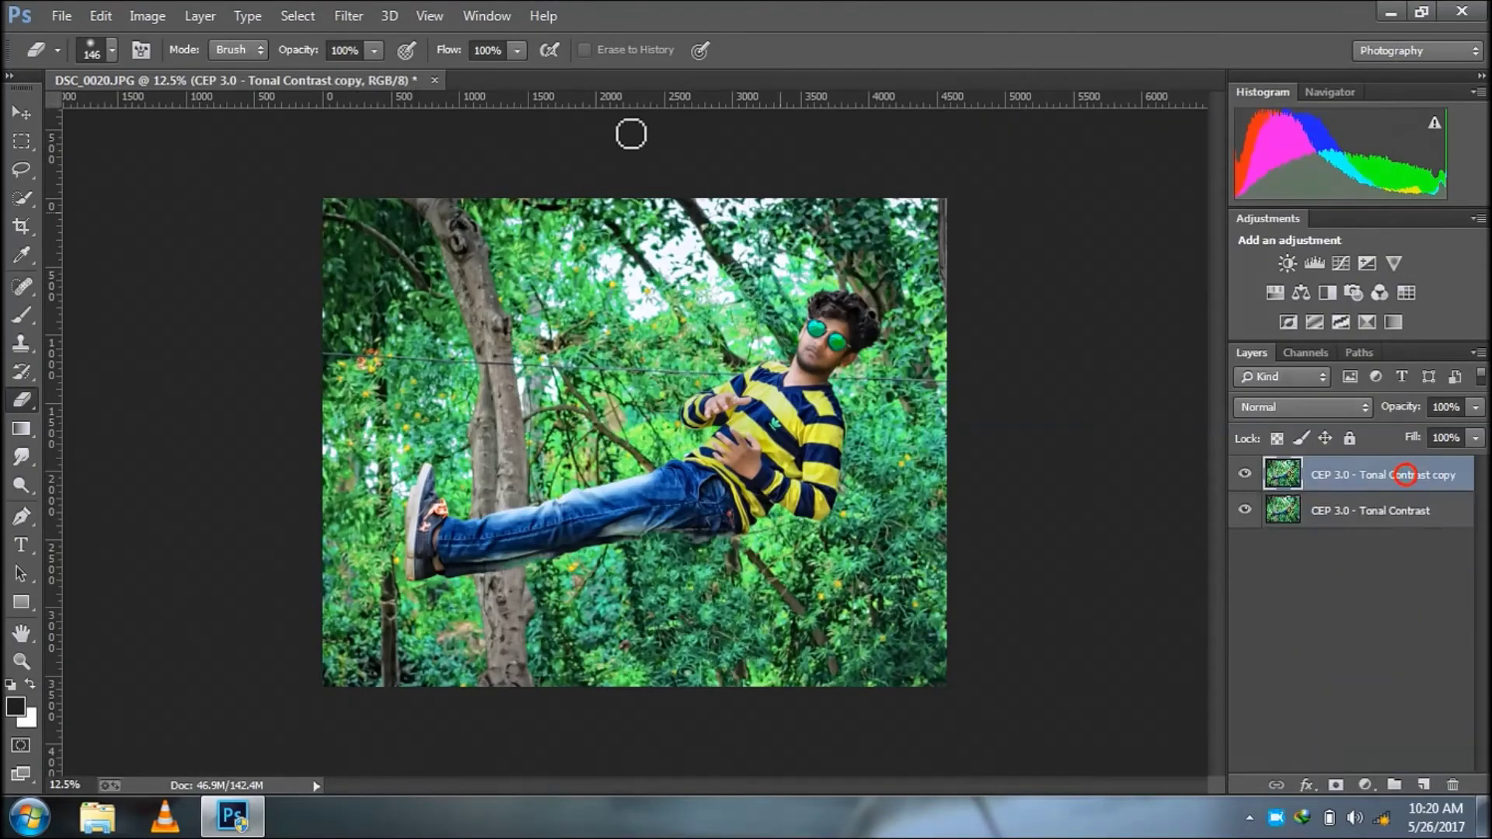
{"action": "left_click", "coordinate": [348, 15]}
{"action": "left_click", "coordinate": [429, 142]}
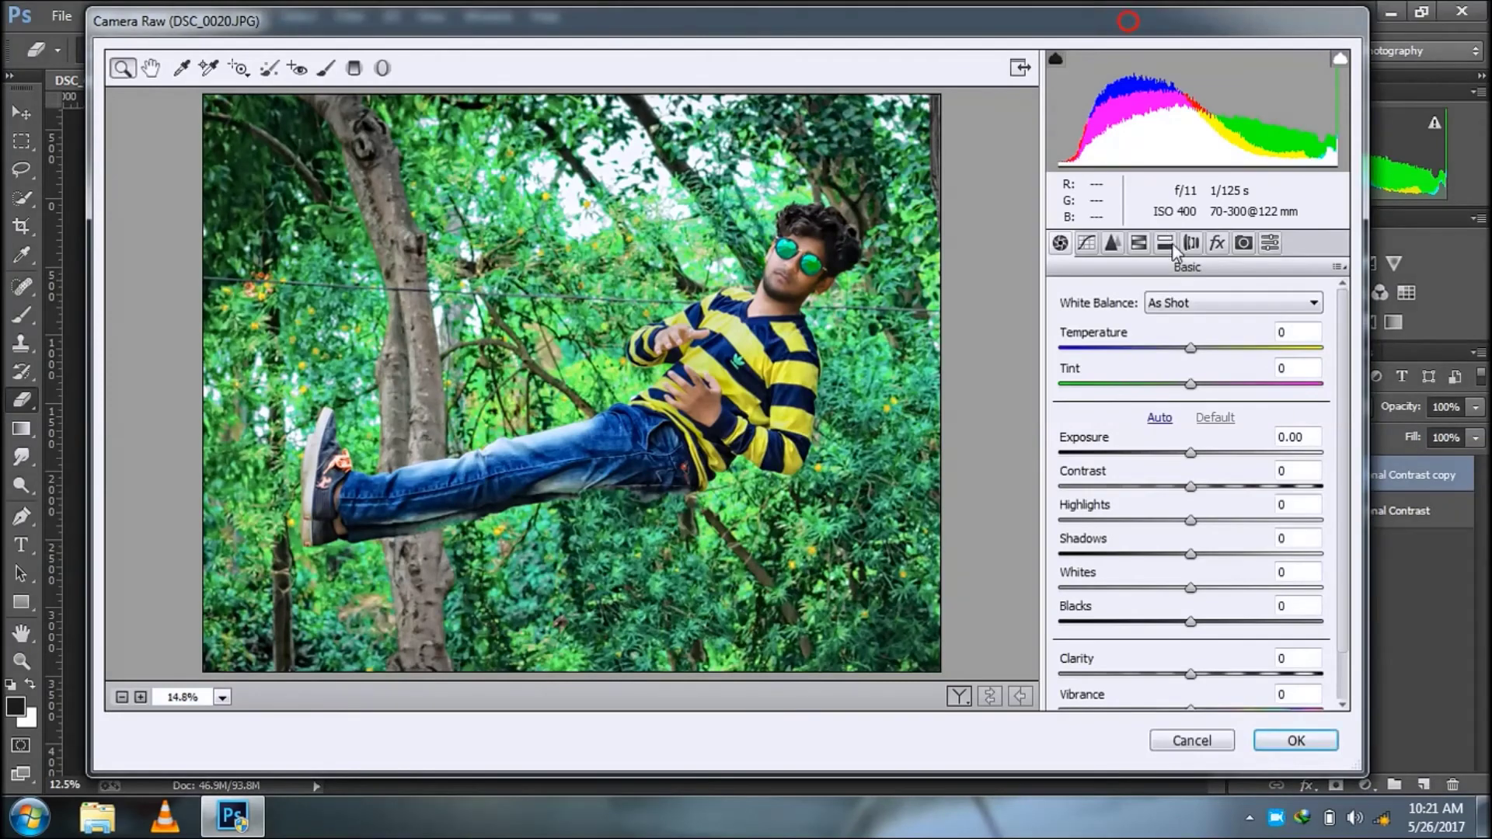
Boost Greens saturation to about +41 and set Vibrance to +2.
{"action": "left_click", "coordinate": [1165, 244]}
{"action": "left_click", "coordinate": [1120, 326]}
{"action": "left_click_drag", "start_coordinate": [1197, 506], "coordinate": [1294, 507]}
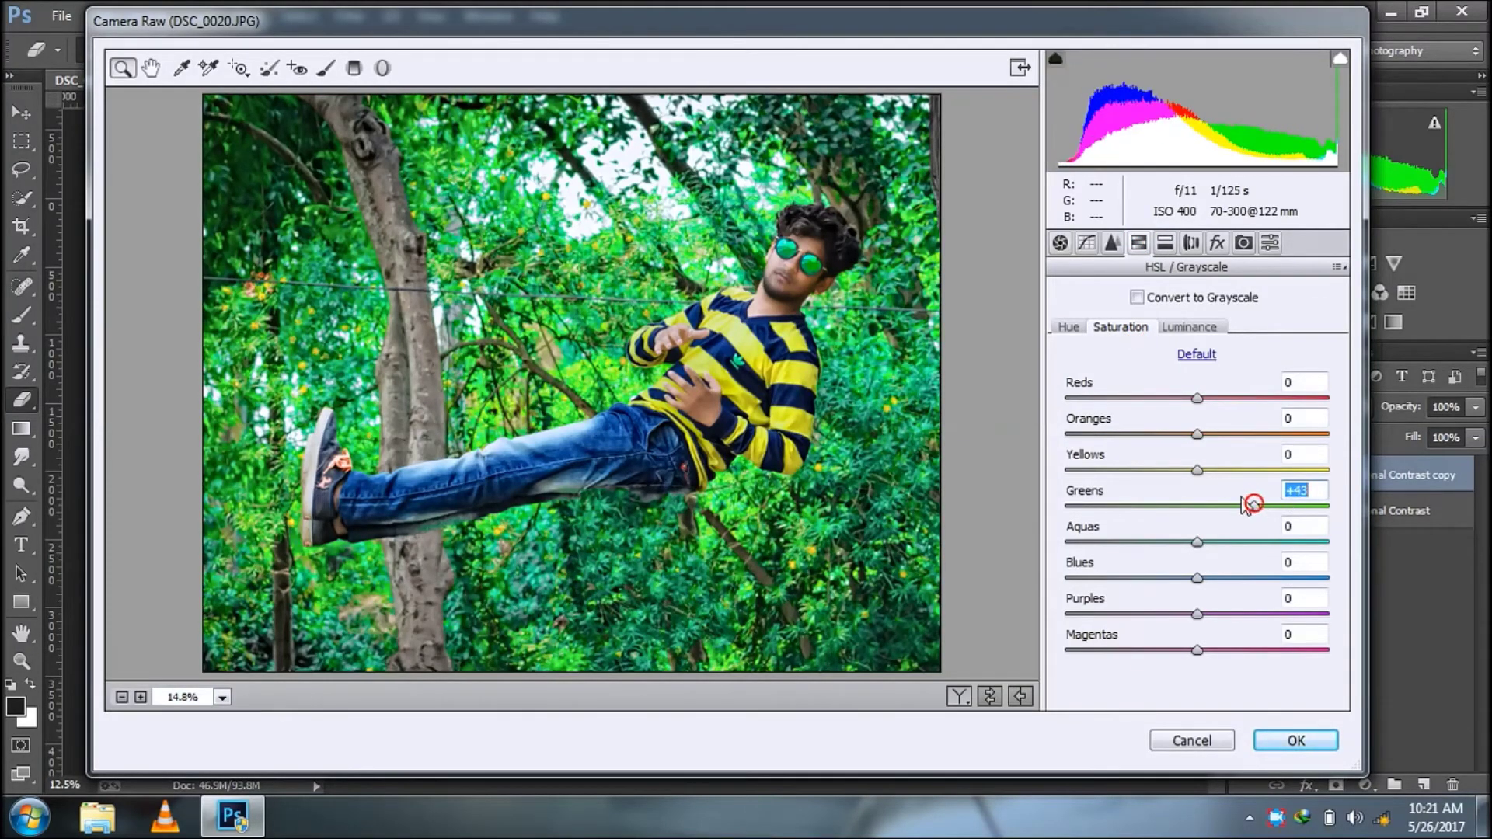
{"action": "mouse_move", "coordinate": [1255, 503]}
{"action": "left_mouse_down"}
{"action": "mouse_move", "coordinate": [1094, 507]}
{"action": "mouse_move", "coordinate": [1250, 507]}
{"action": "left_mouse_up"}
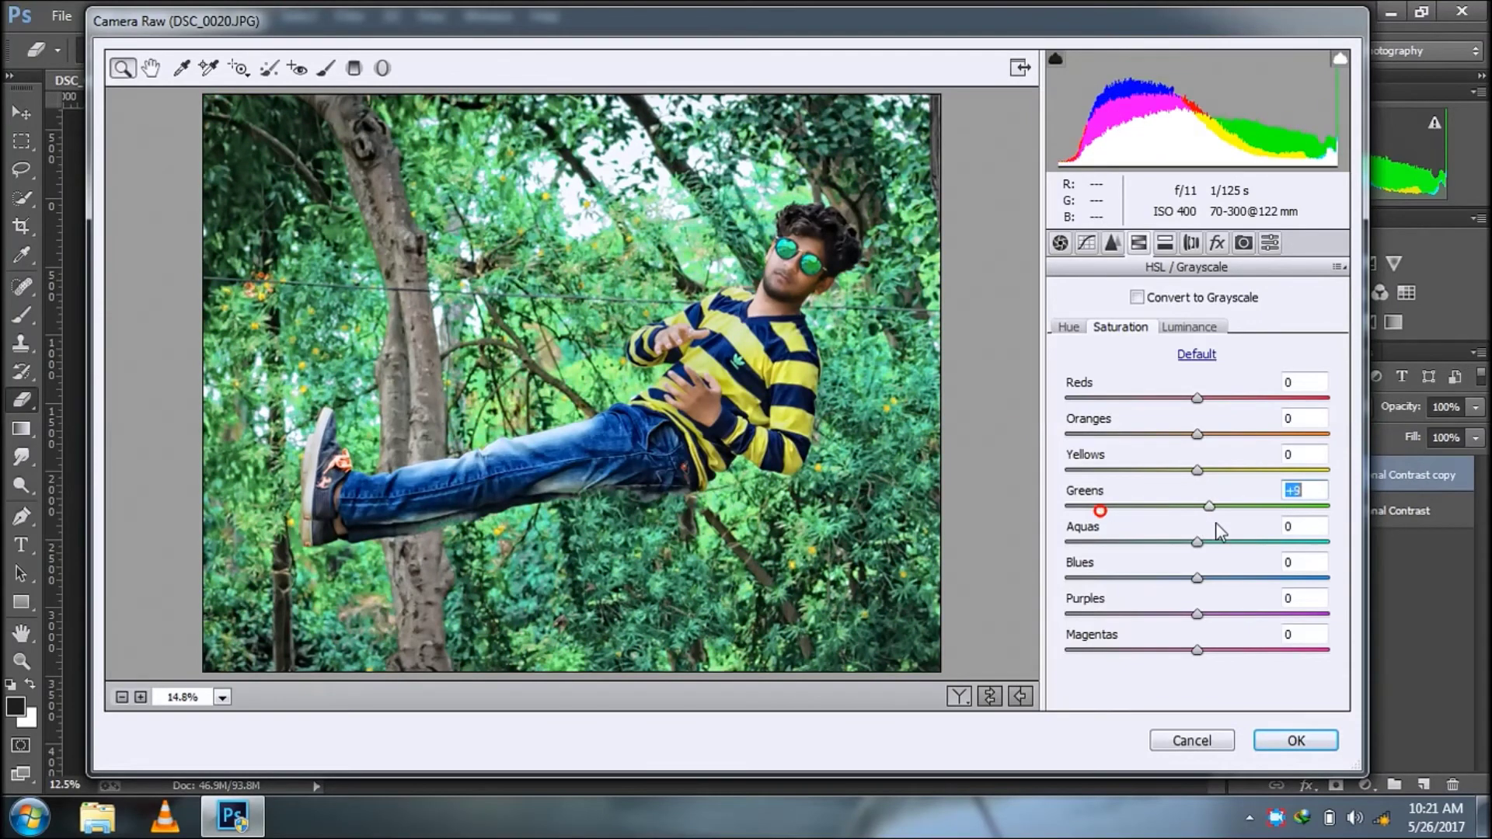
{"action": "left_click", "coordinate": [1060, 243]}
{"action": "scroll", "coordinate": [1157, 645], "scroll_direction": "down", "scroll_amount": 2}
{"action": "left_click", "coordinate": [1145, 657]}
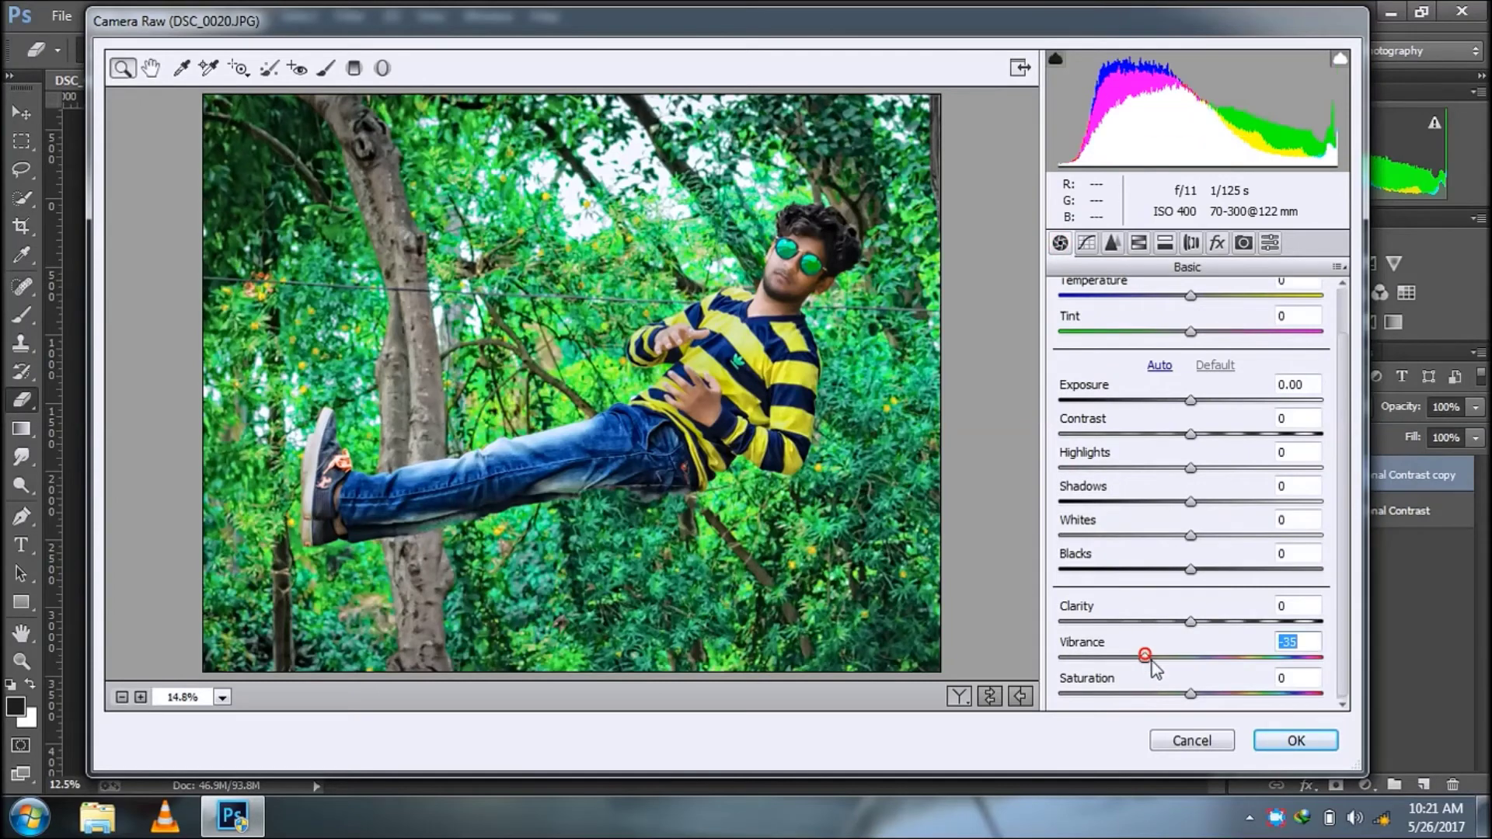
{"action": "left_click", "coordinate": [1193, 658]}
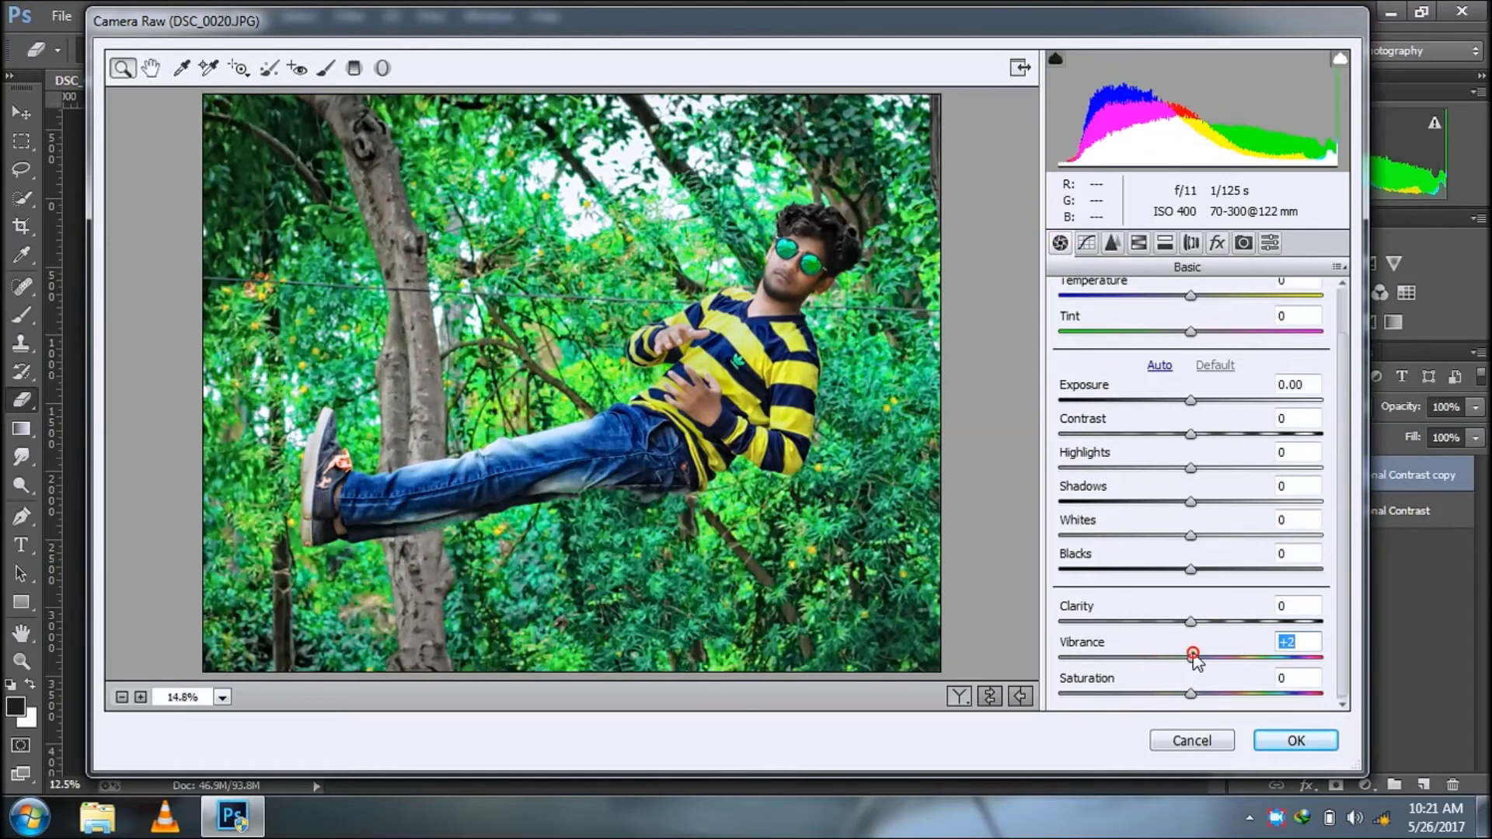
Brighten Oranges luminance to +46 and add an edge vignette with midpoint about 75.
{"action": "left_click", "coordinate": [1165, 243]}
{"action": "left_click", "coordinate": [1190, 326]}
{"action": "left_click_drag", "start_coordinate": [1218, 435], "coordinate": [1259, 435]}
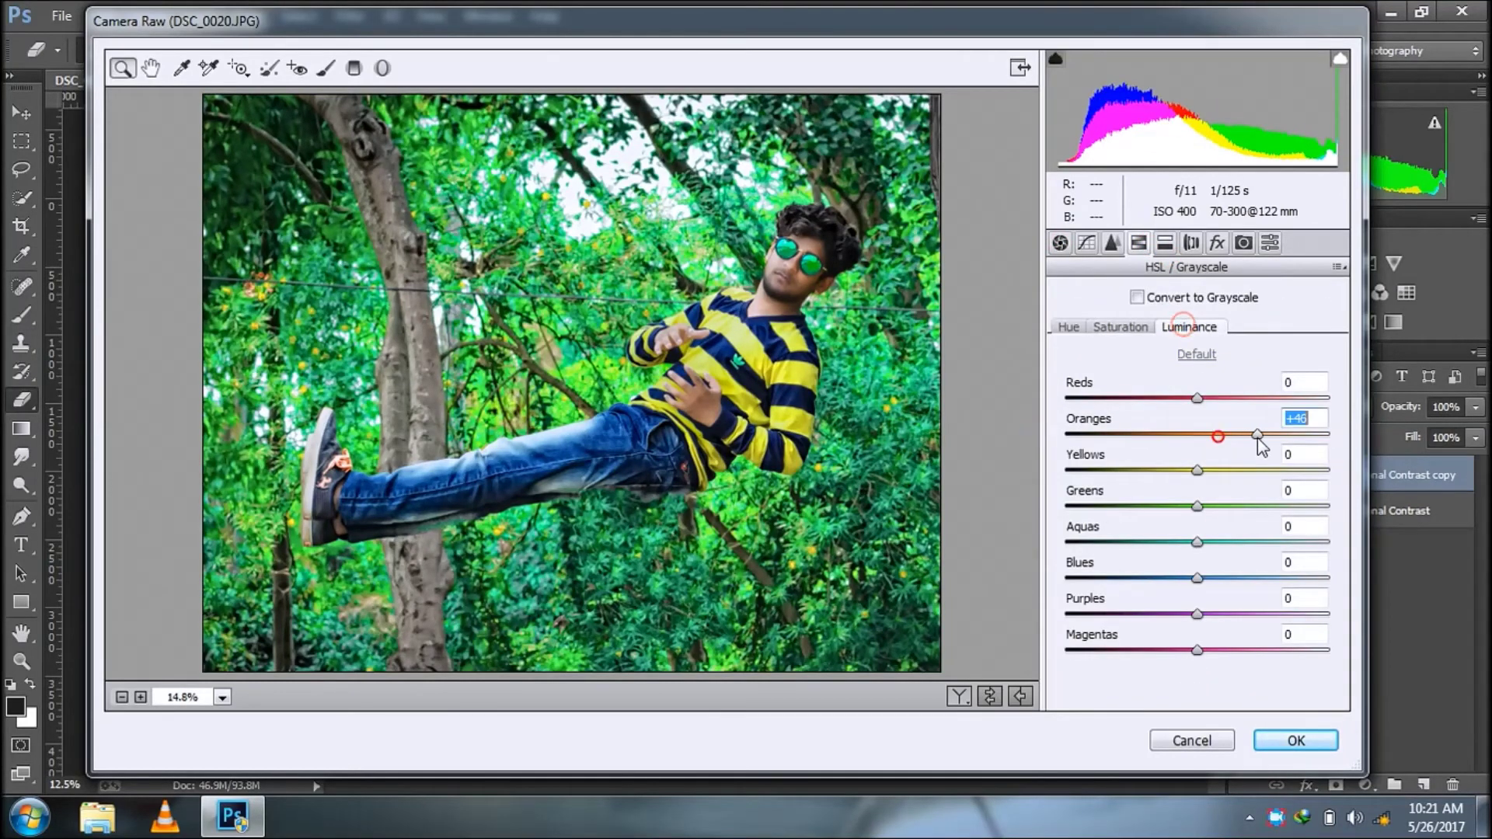
{"action": "left_click", "coordinate": [1190, 243]}
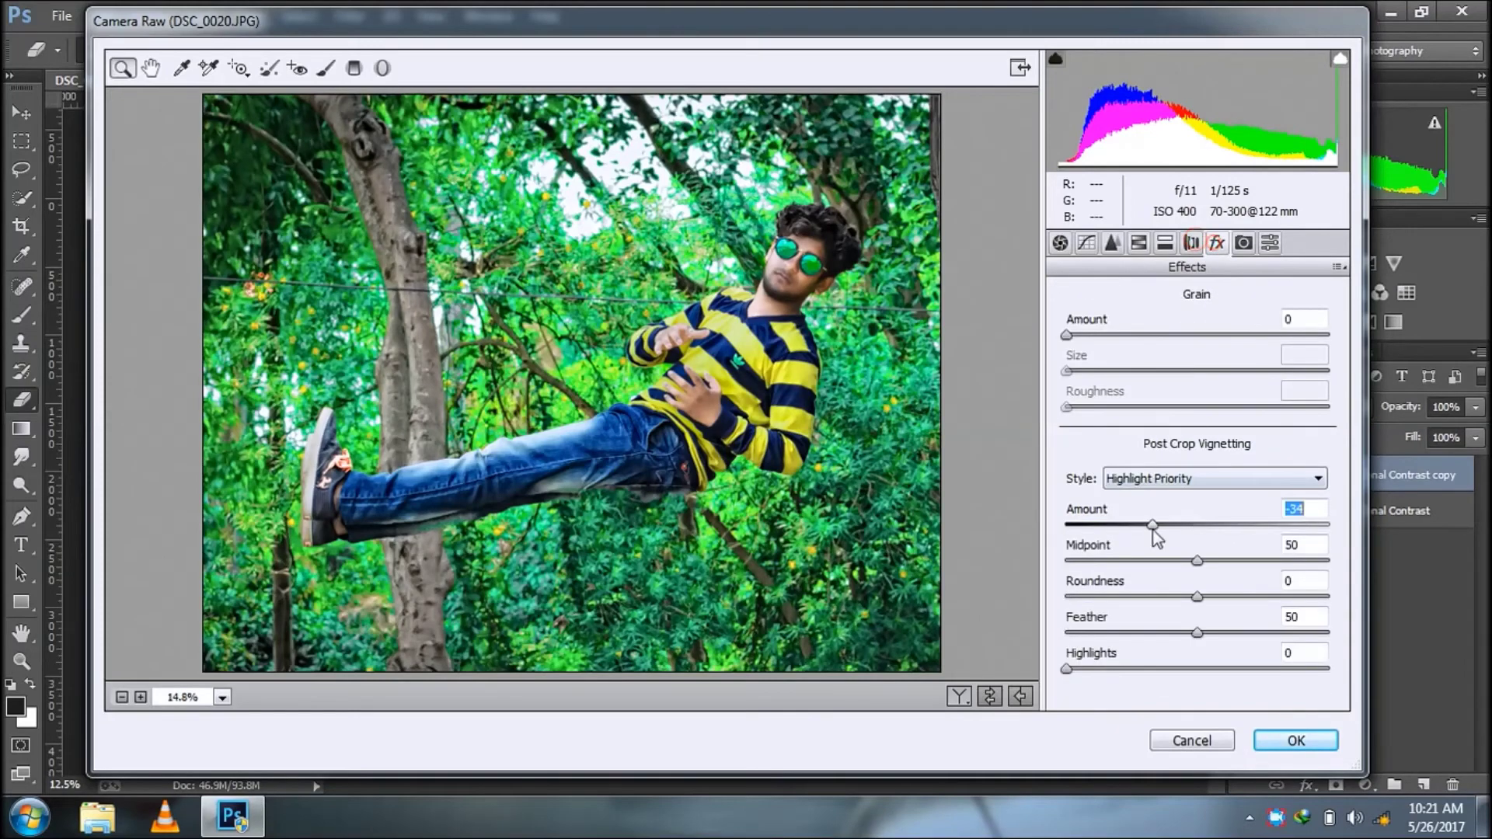
{"action": "left_click", "coordinate": [1153, 525]}
{"action": "left_click_drag", "start_coordinate": [1197, 560], "coordinate": [1260, 561]}
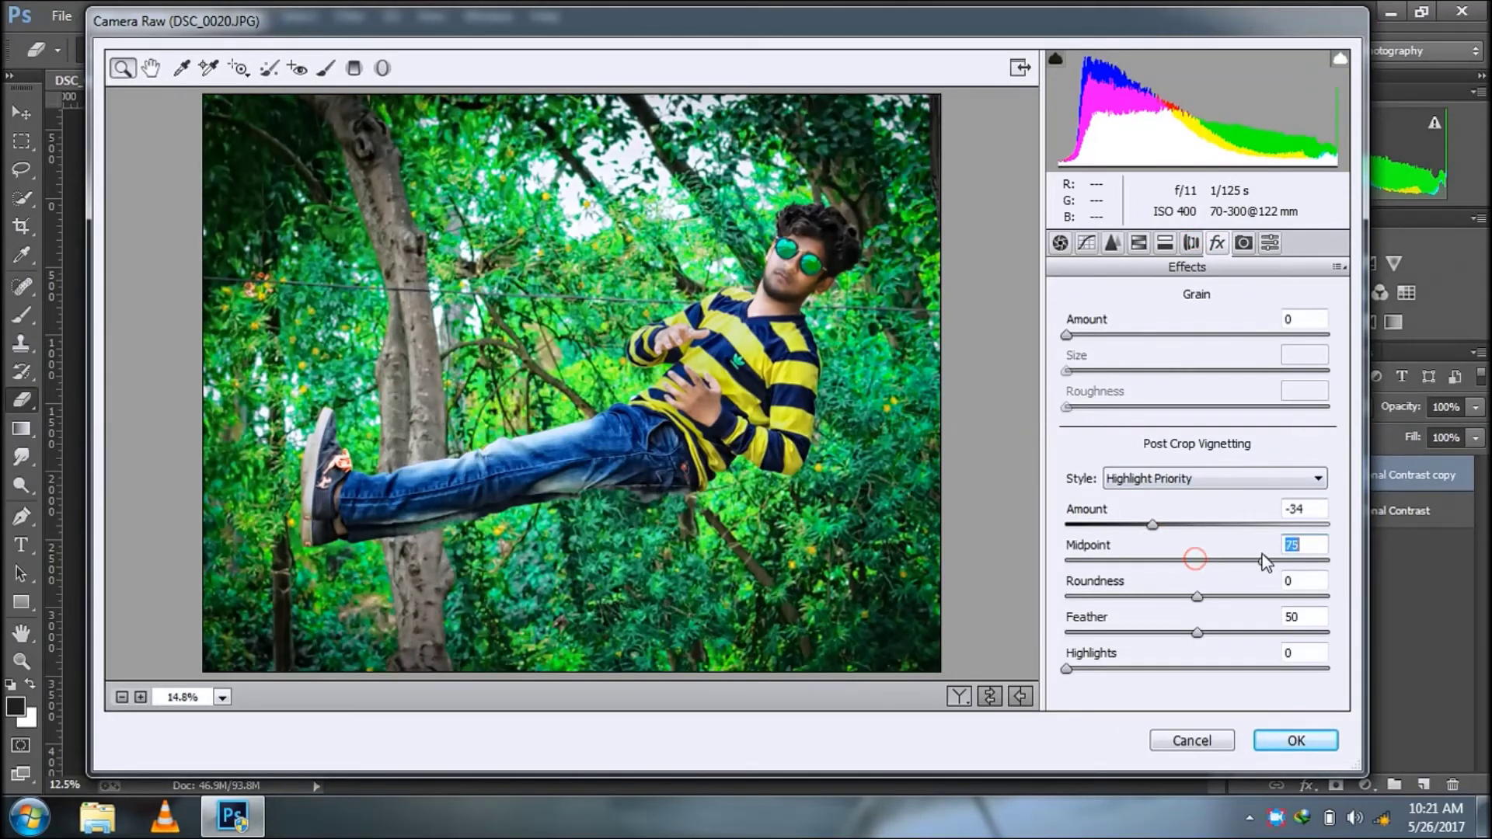
Push the Greens saturation further up in the HSL panel.
{"action": "left_click", "coordinate": [1165, 243]}
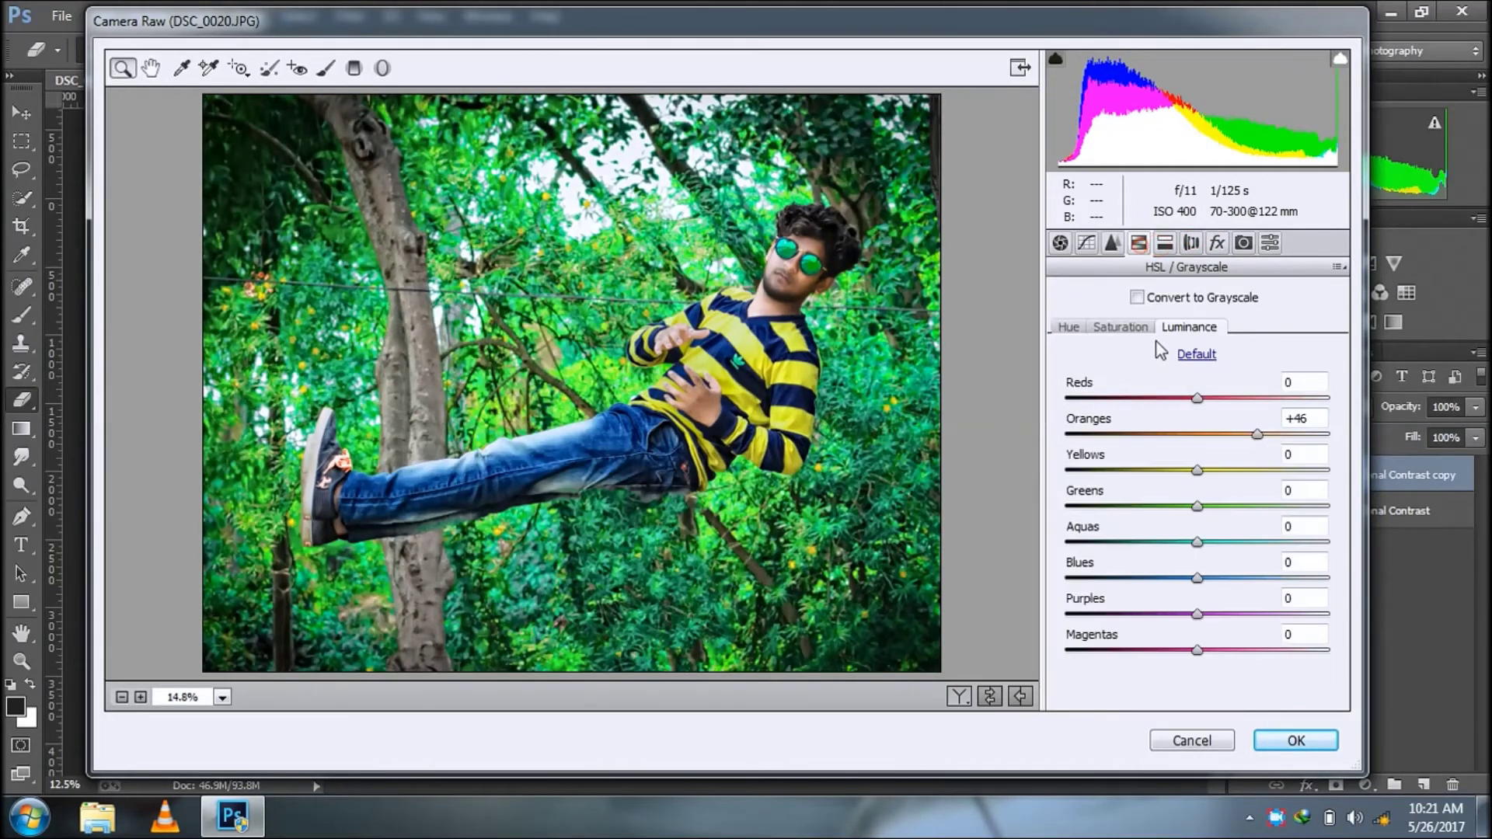
{"action": "left_click", "coordinate": [1120, 326]}
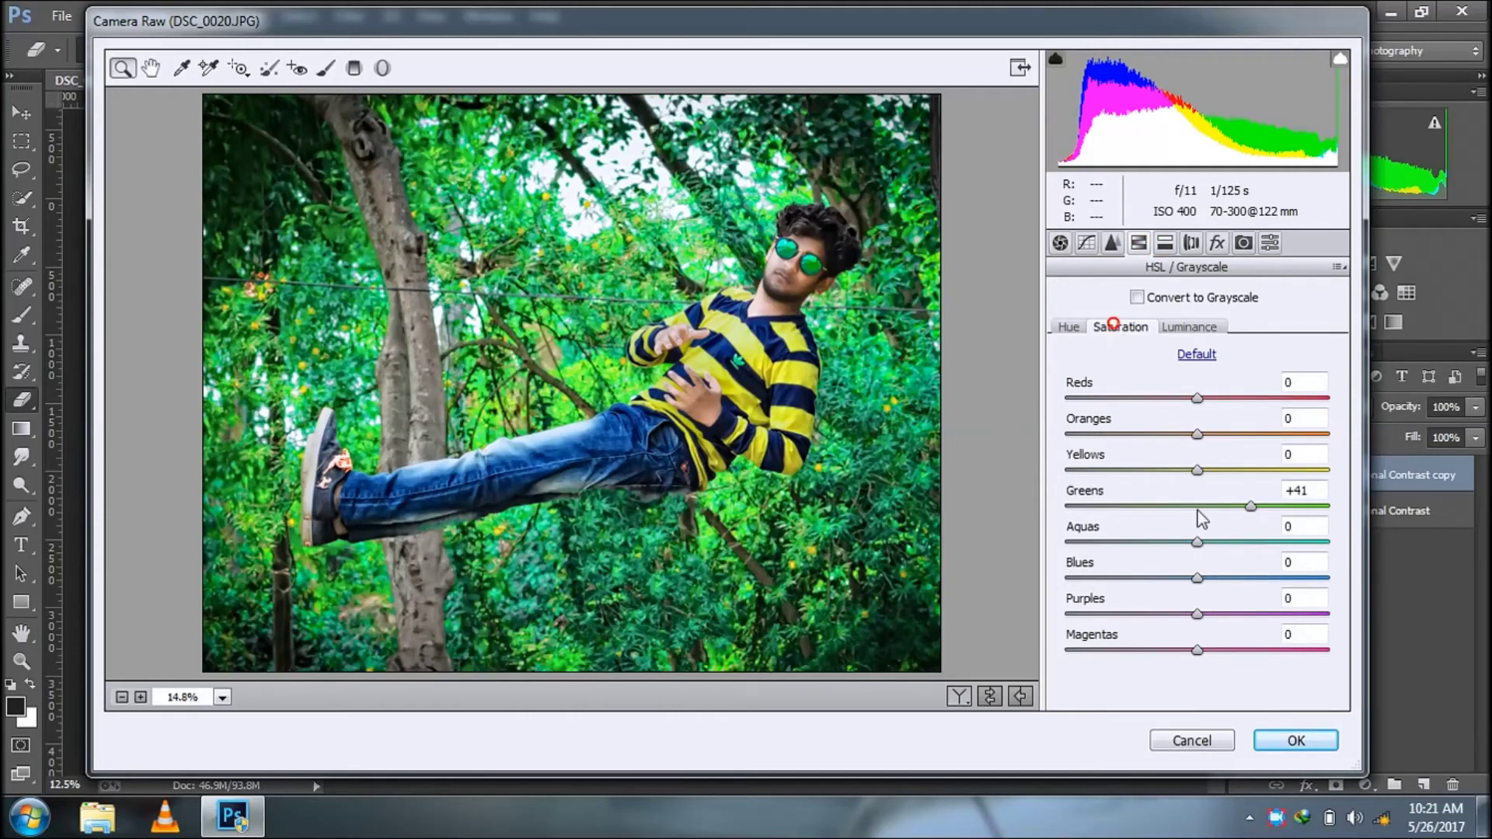
{"action": "mouse_move", "coordinate": [1207, 510]}
{"action": "left_mouse_down"}
{"action": "mouse_move", "coordinate": [1257, 507]}
{"action": "mouse_move", "coordinate": [1238, 478]}
{"action": "left_mouse_up"}
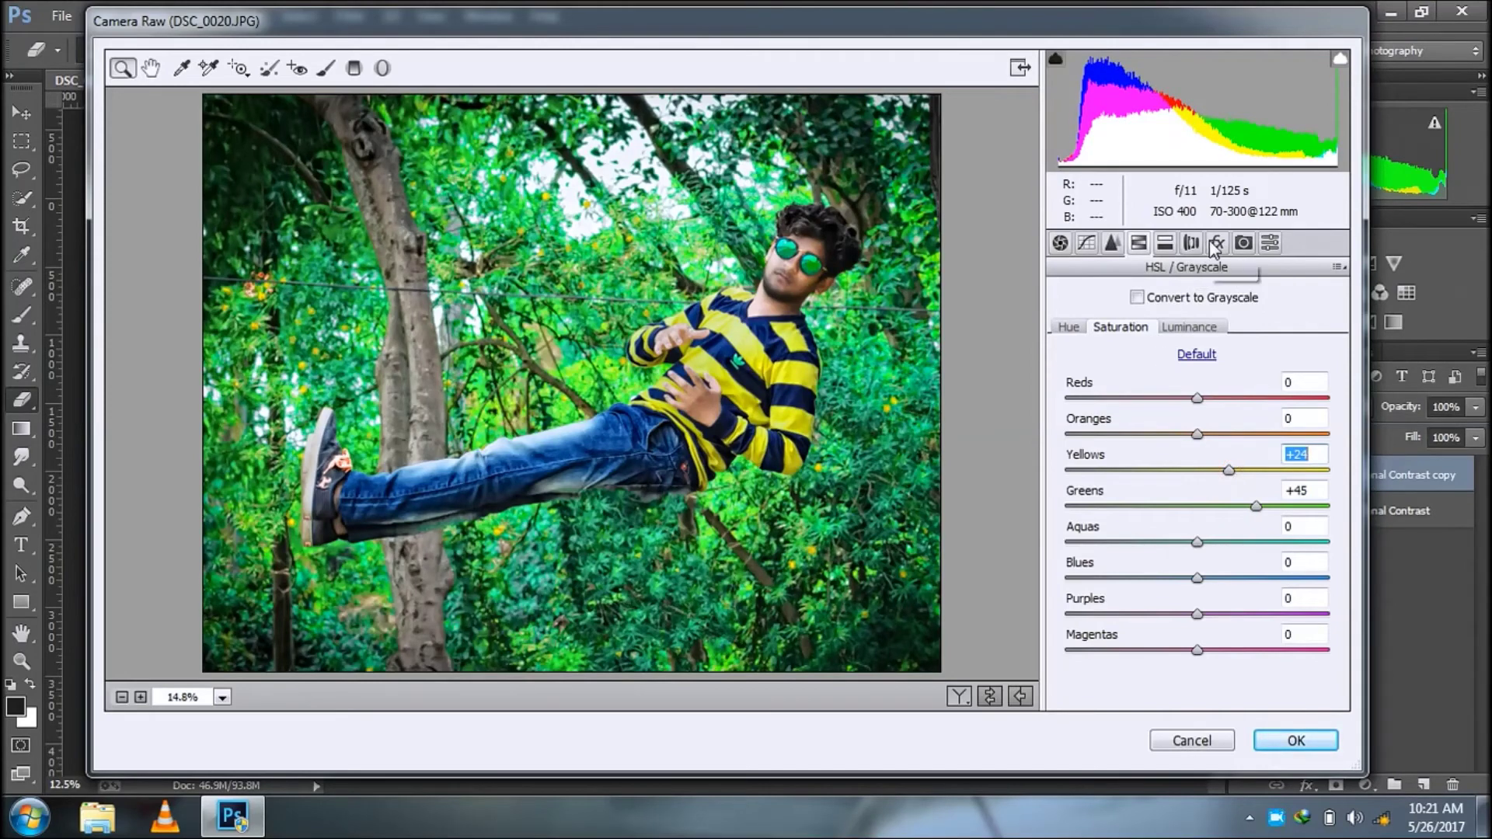
{"action": "left_click", "coordinate": [355, 67]}
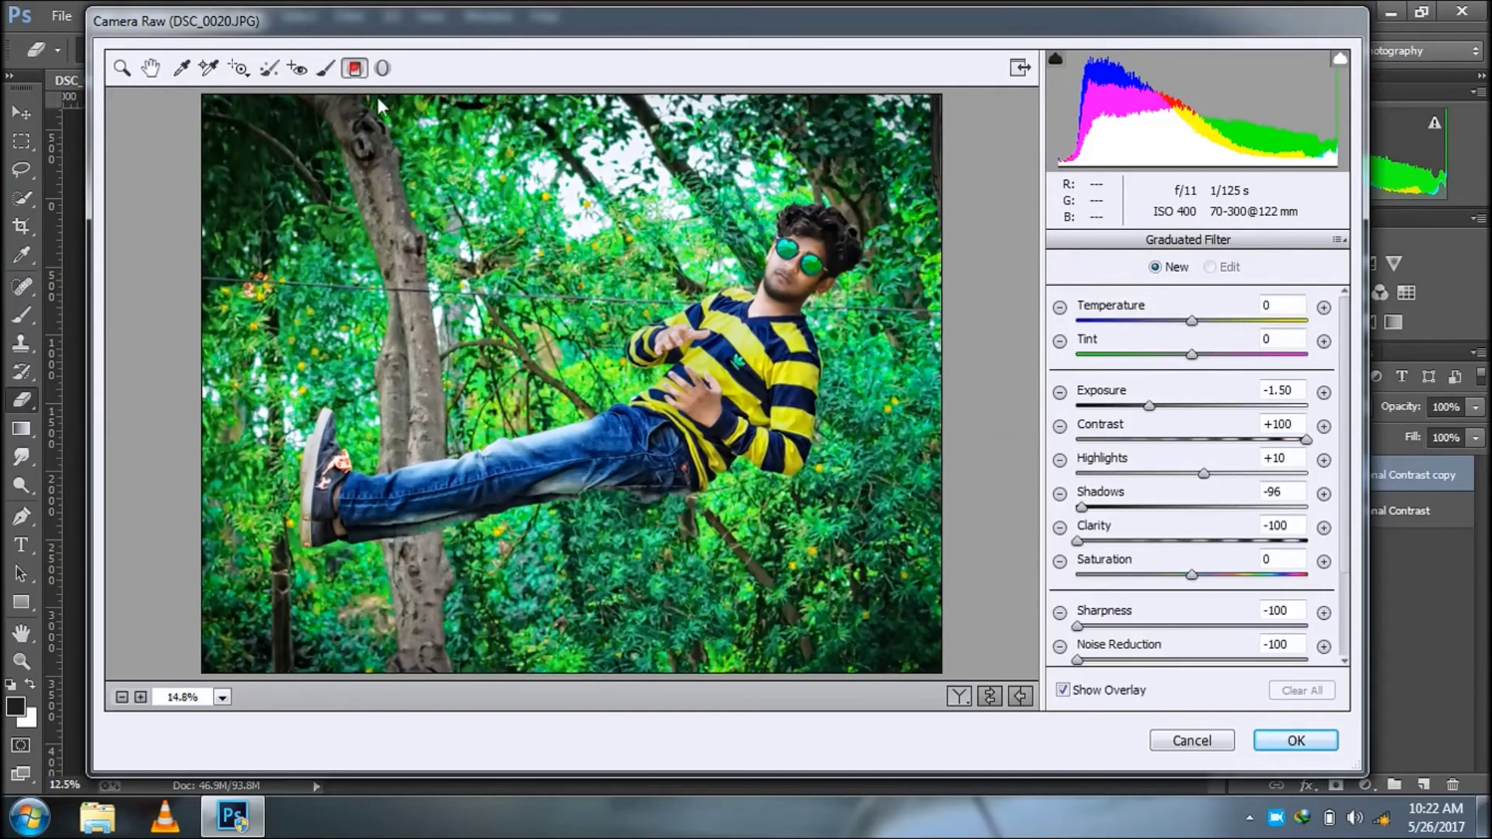
Replace trial gradients with one graduated filter from the bottom edge to the legs at -0.25 exposure.
{"action": "left_click_drag", "start_coordinate": [551, 666], "coordinate": [542, 406]}
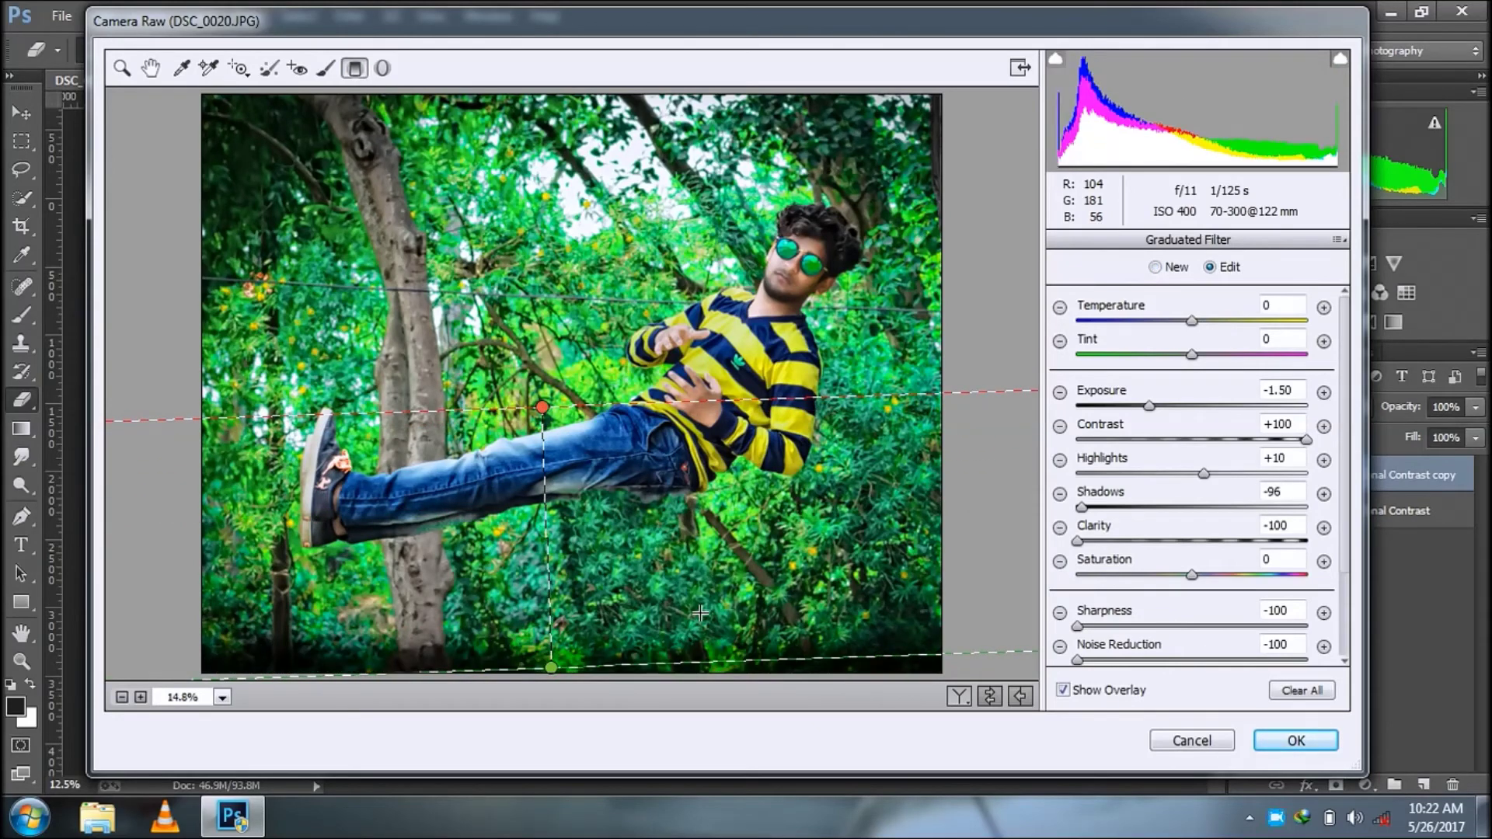
{"action": "left_click_drag", "start_coordinate": [1123, 411], "coordinate": [1120, 405]}
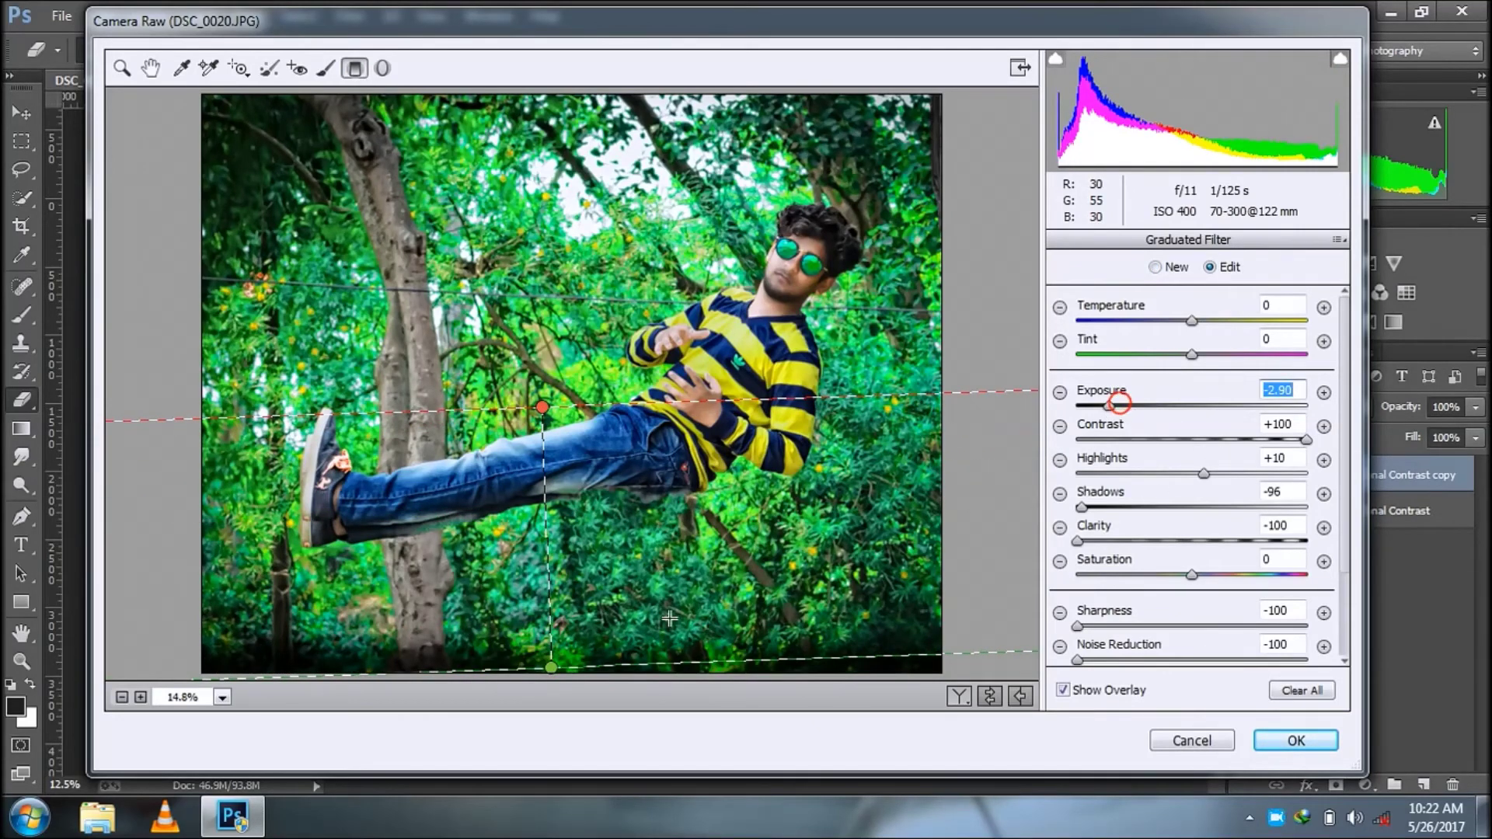
{"action": "left_click_drag", "start_coordinate": [669, 618], "coordinate": [675, 389]}
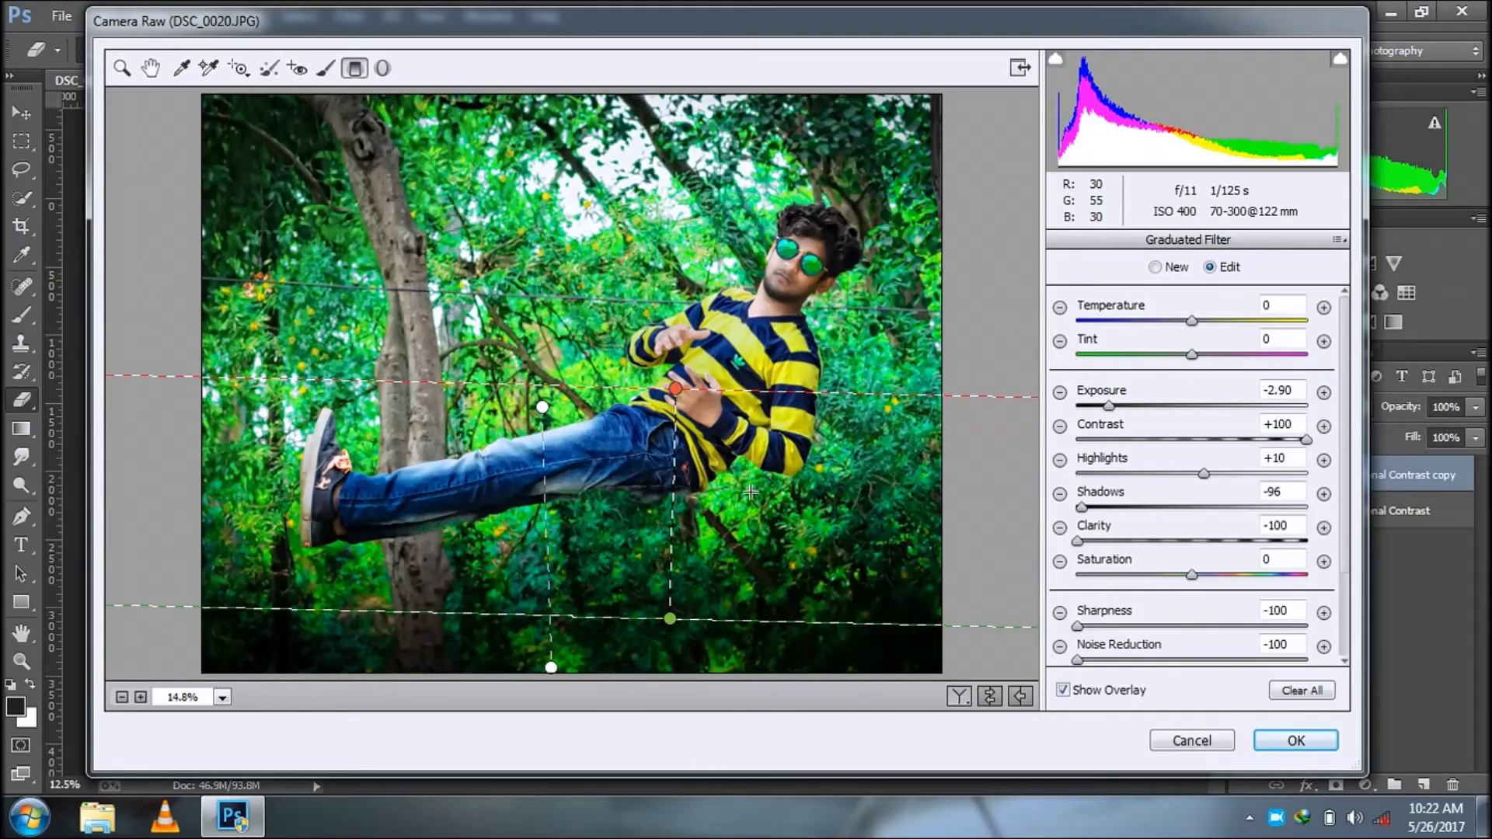
{"action": "left_click", "coordinate": [1302, 690]}
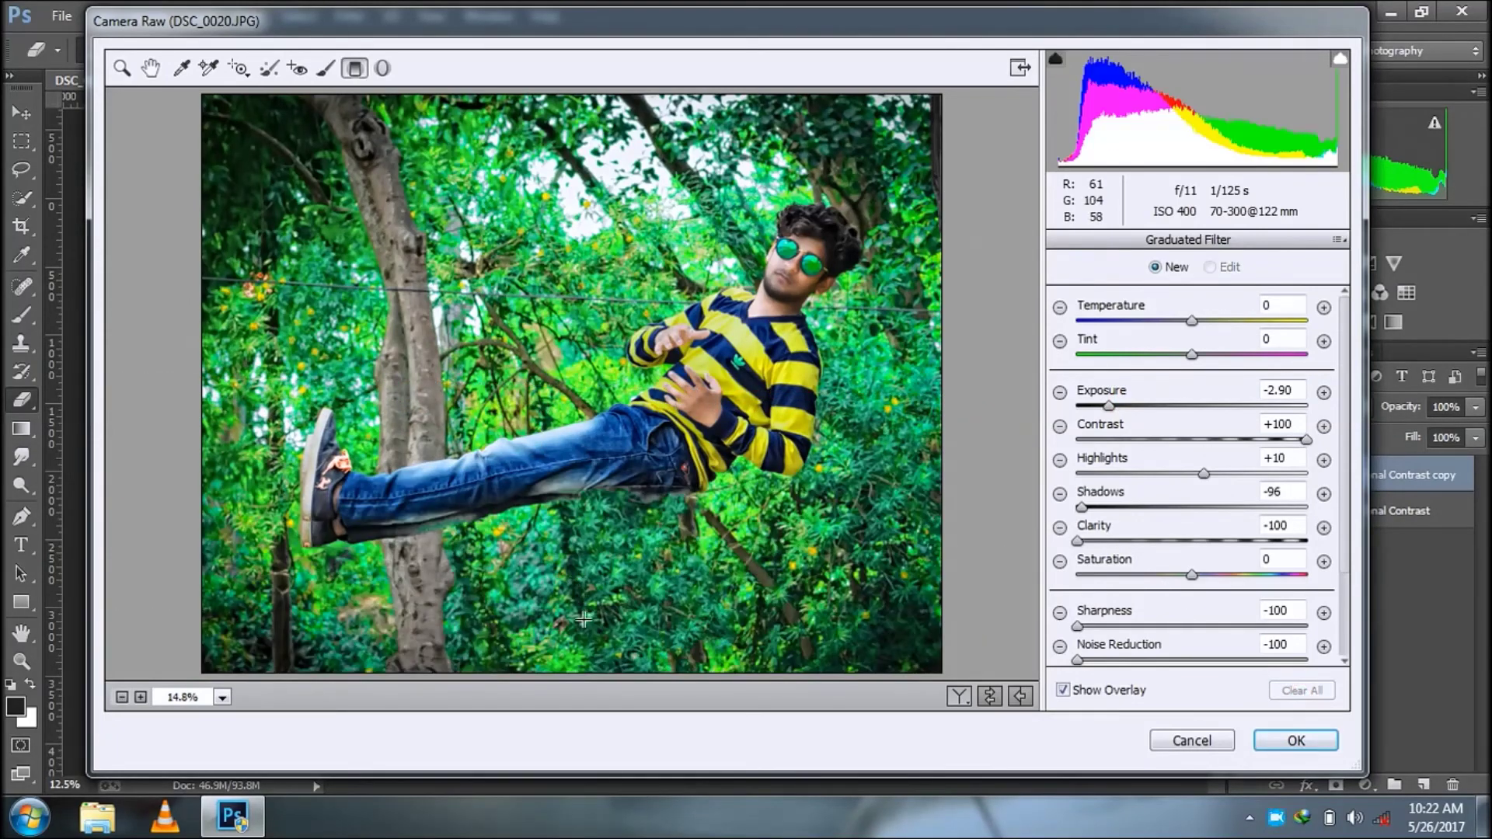
{"action": "left_click_drag", "start_coordinate": [532, 676], "coordinate": [537, 495]}
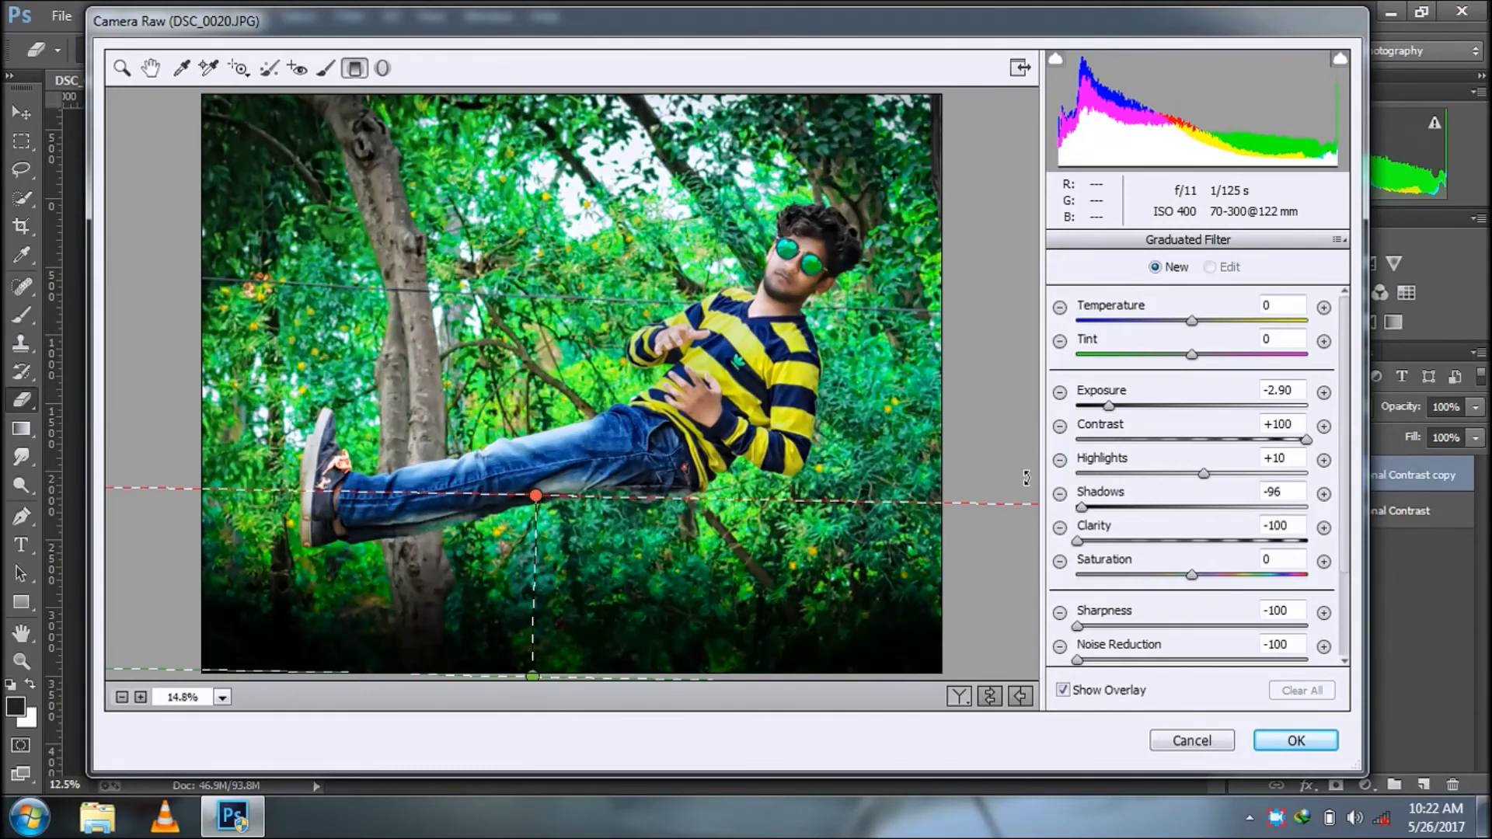
{"action": "left_click", "coordinate": [1184, 405]}
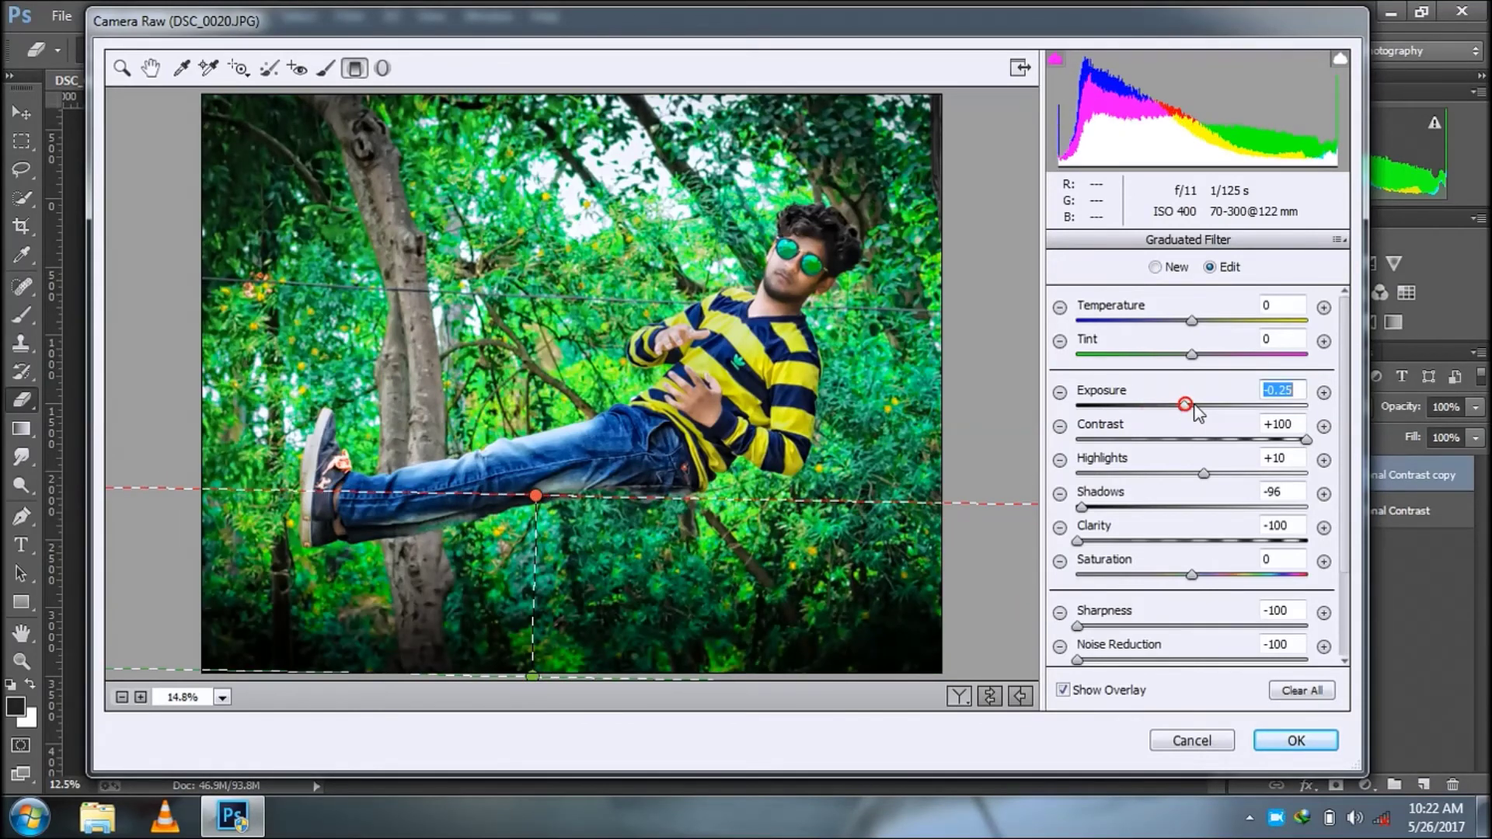
{"action": "left_click", "coordinate": [122, 67]}
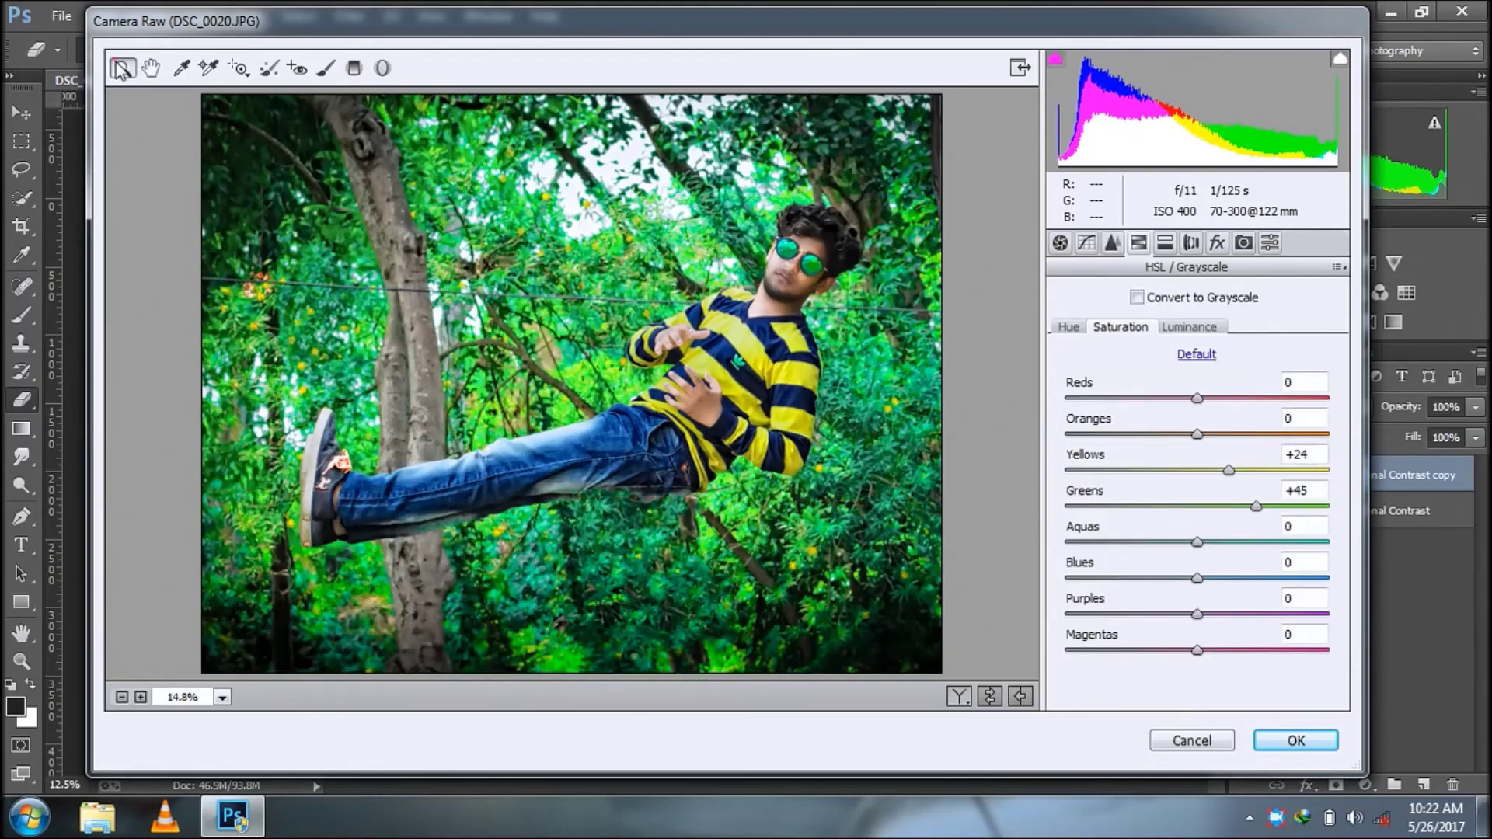
Set the Tone Curve to Highlights -49, Lights -19 and Shadows -15.
{"action": "left_click", "coordinate": [1061, 244]}
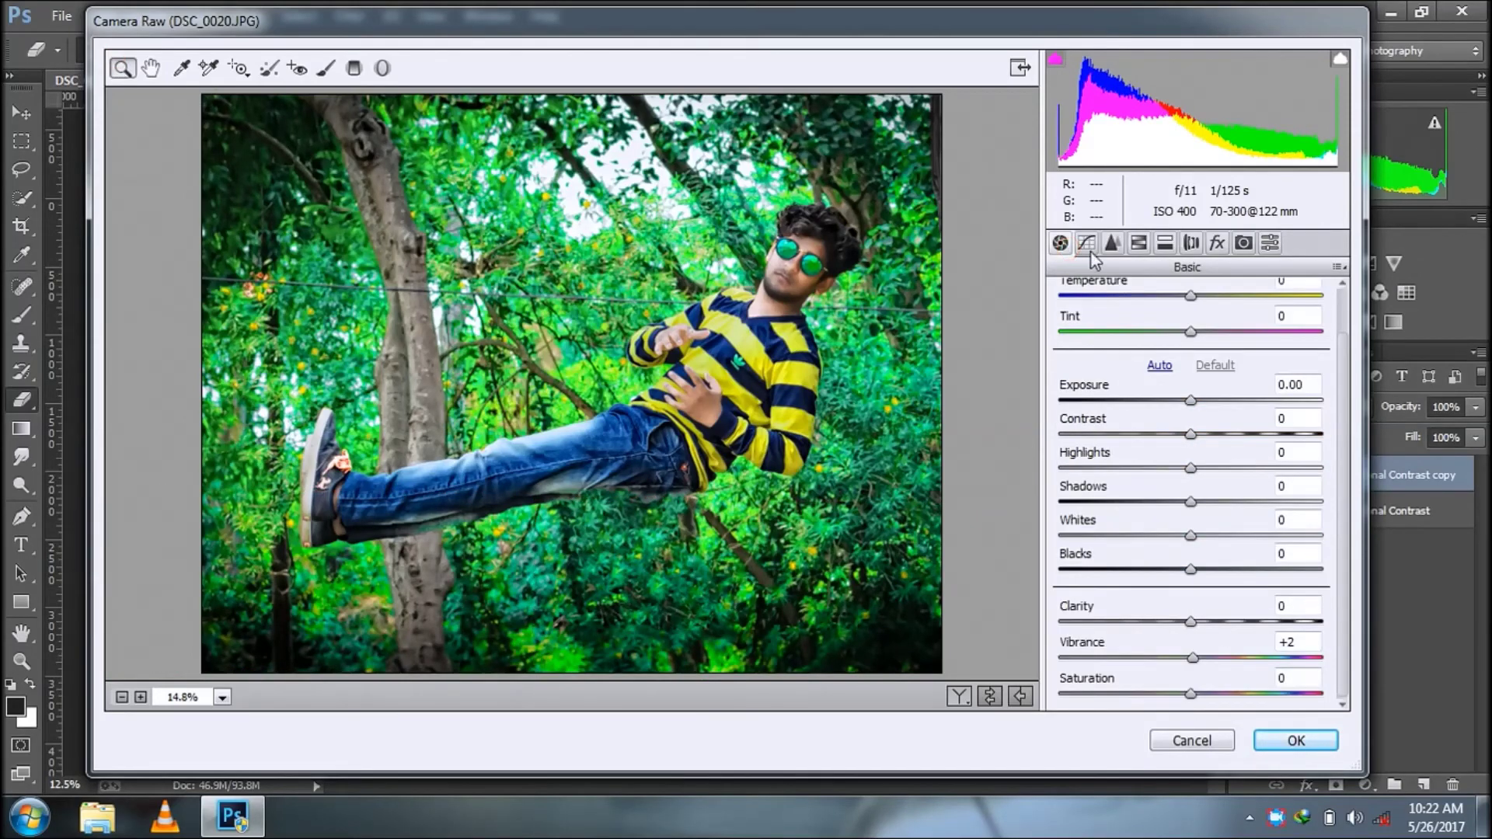
{"action": "left_click", "coordinate": [1087, 243]}
{"action": "left_click_drag", "start_coordinate": [1190, 638], "coordinate": [1150, 639]}
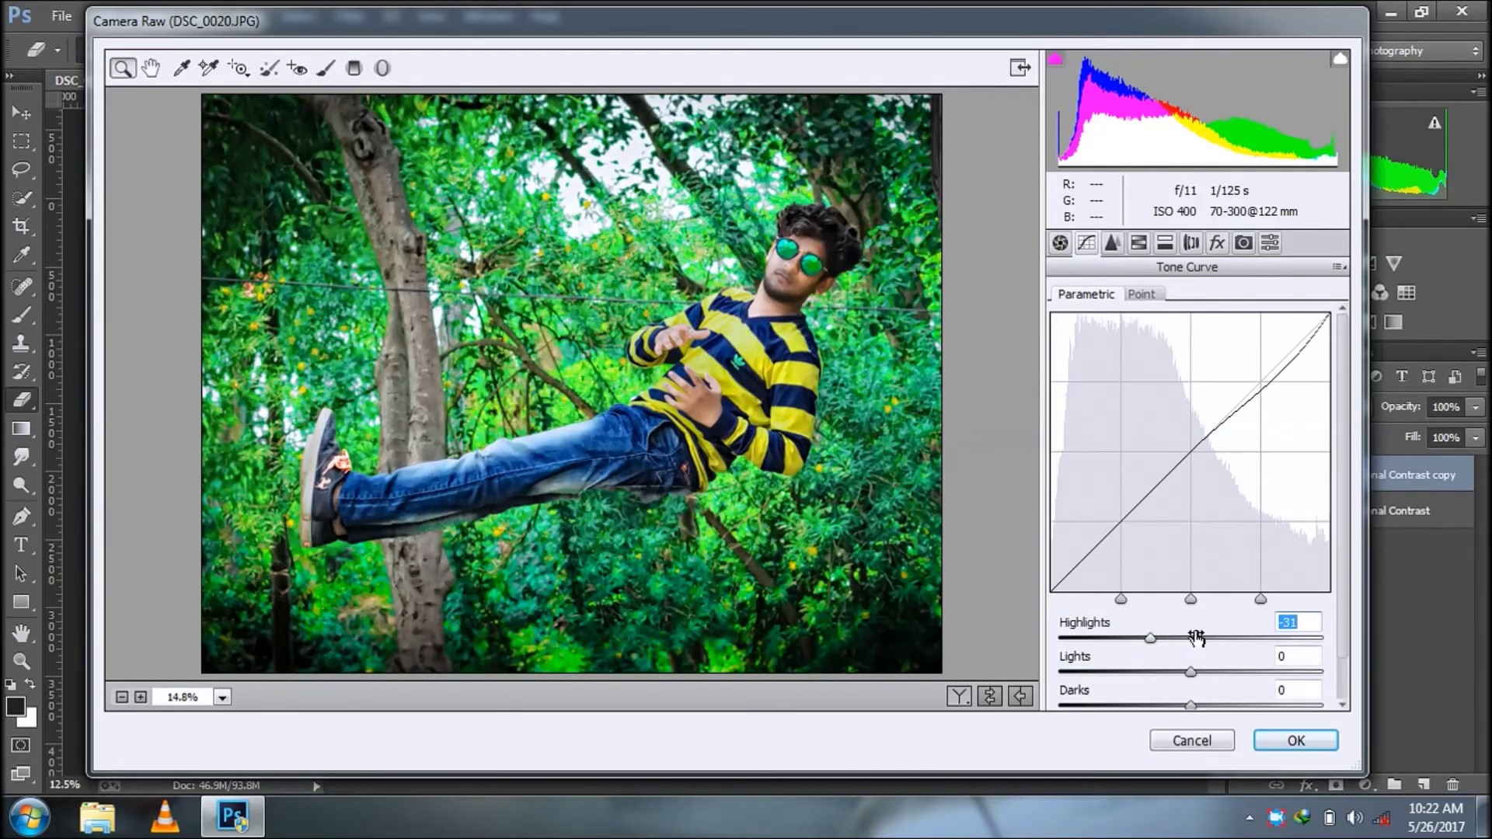
{"action": "scroll", "coordinate": [1191, 647], "scroll_direction": "down", "scroll_amount": 2}
{"action": "left_click_drag", "start_coordinate": [1169, 626], "coordinate": [1166, 624]}
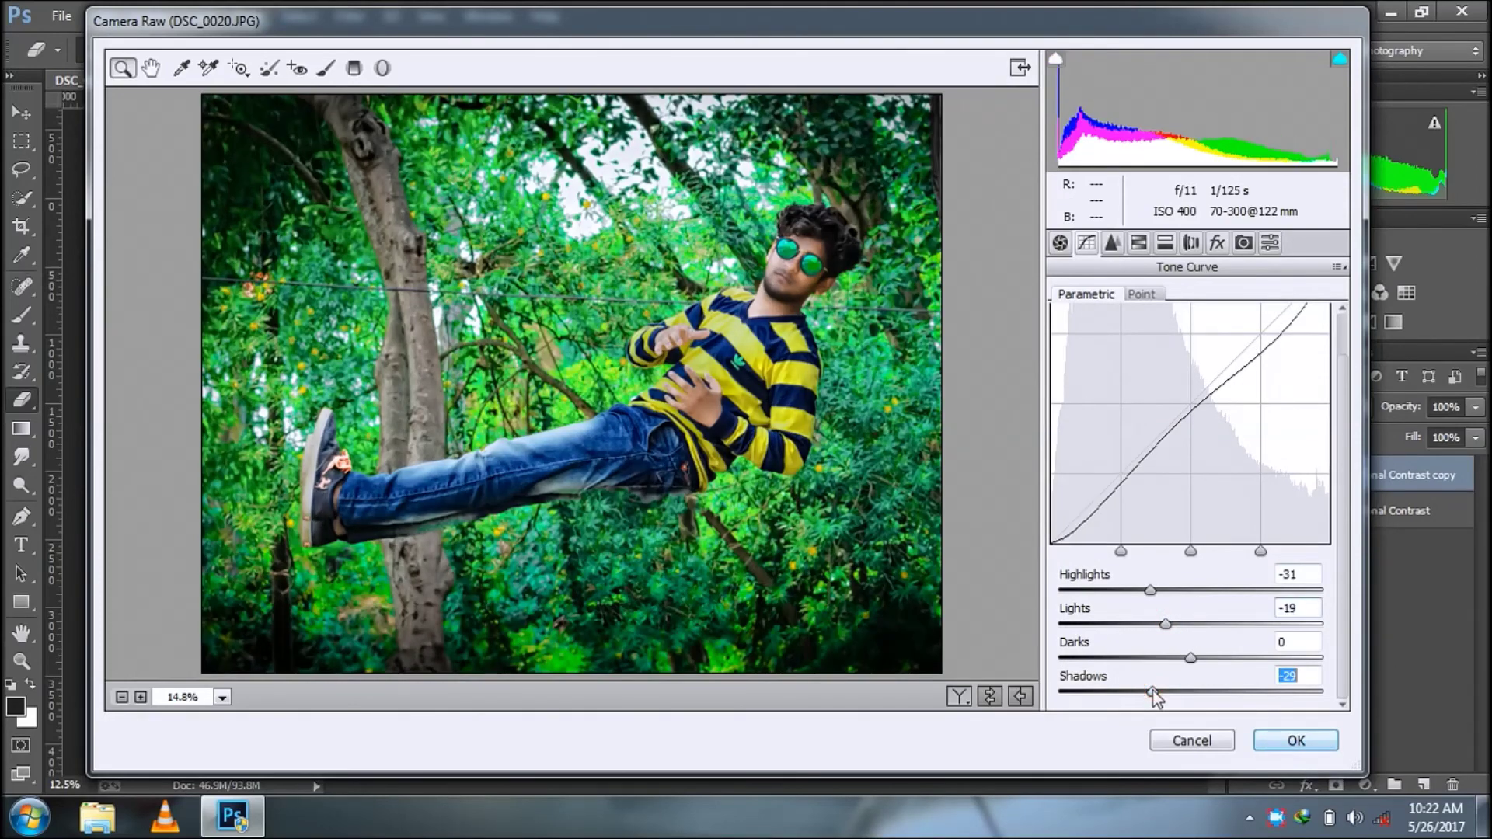
{"action": "left_click", "coordinate": [1126, 591]}
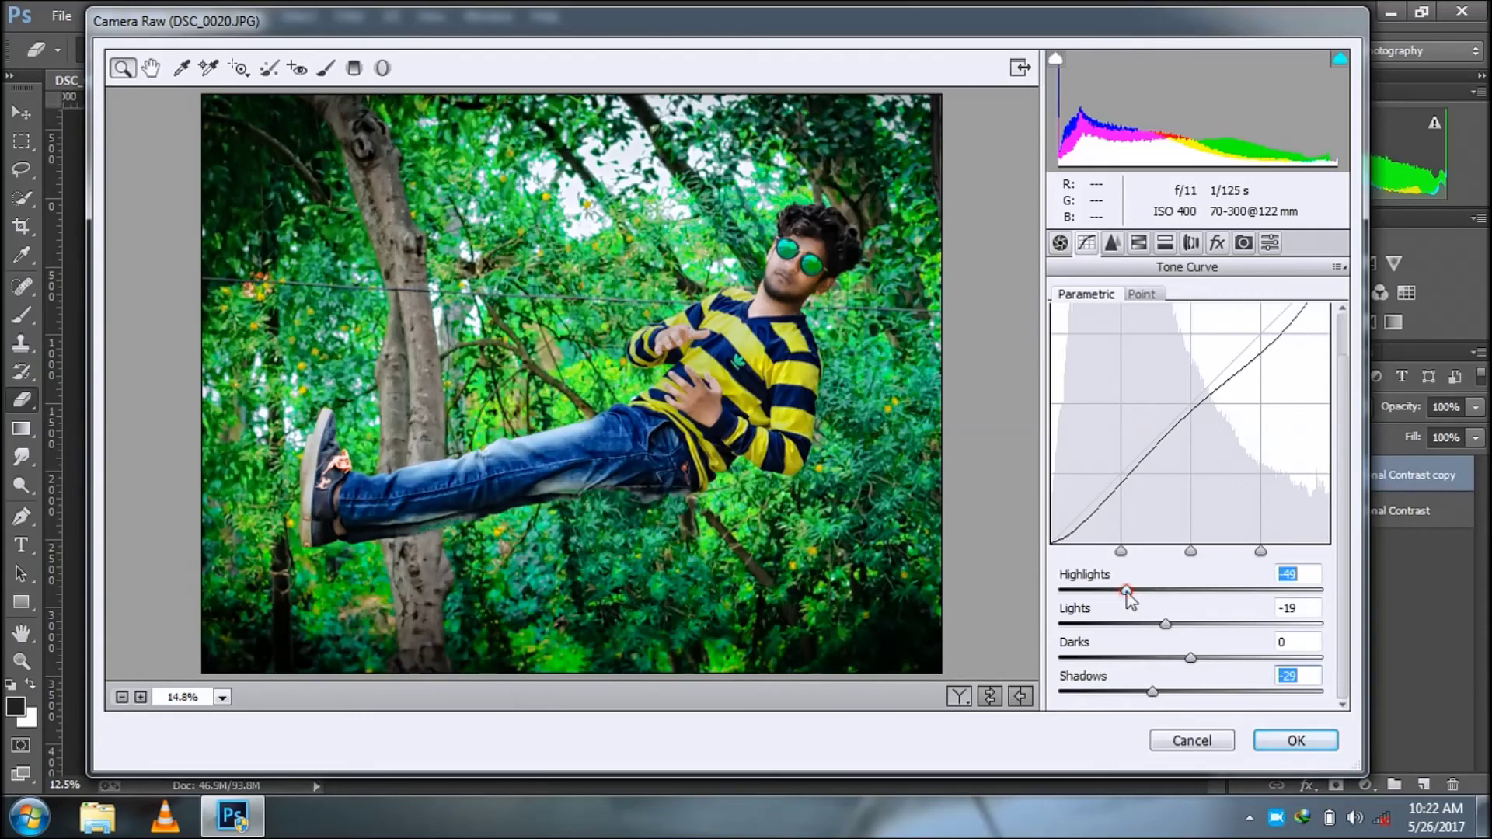
{"action": "left_click", "coordinate": [1171, 691]}
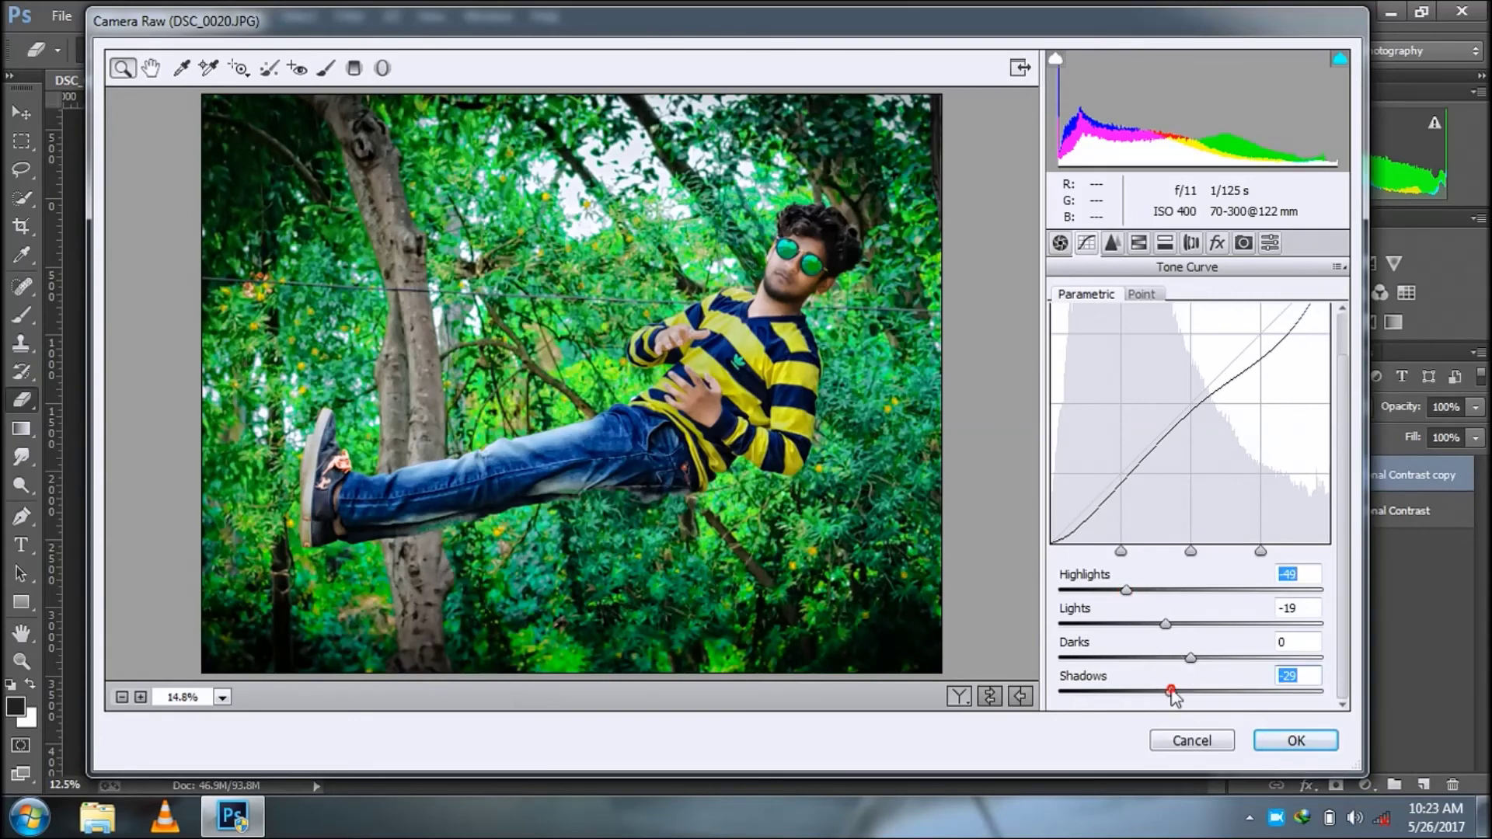
Apply the Camera Raw Filter to the copied layer, then pick an option from a right-click menu.
{"action": "left_click", "coordinate": [1309, 744]}
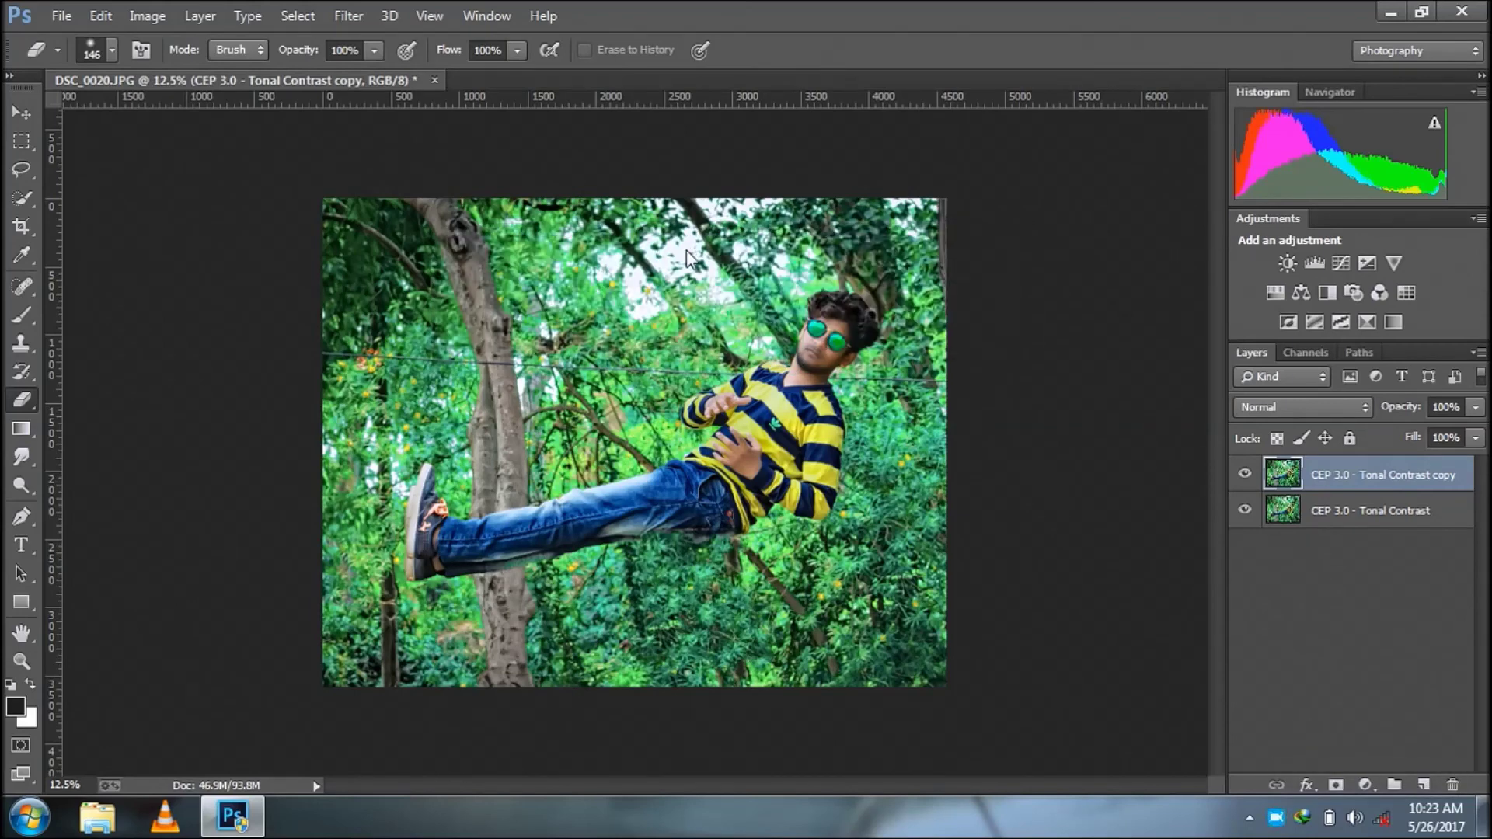
{"action": "right_click", "coordinate": [1275, 817]}
{"action": "left_click", "coordinate": [1326, 775]}
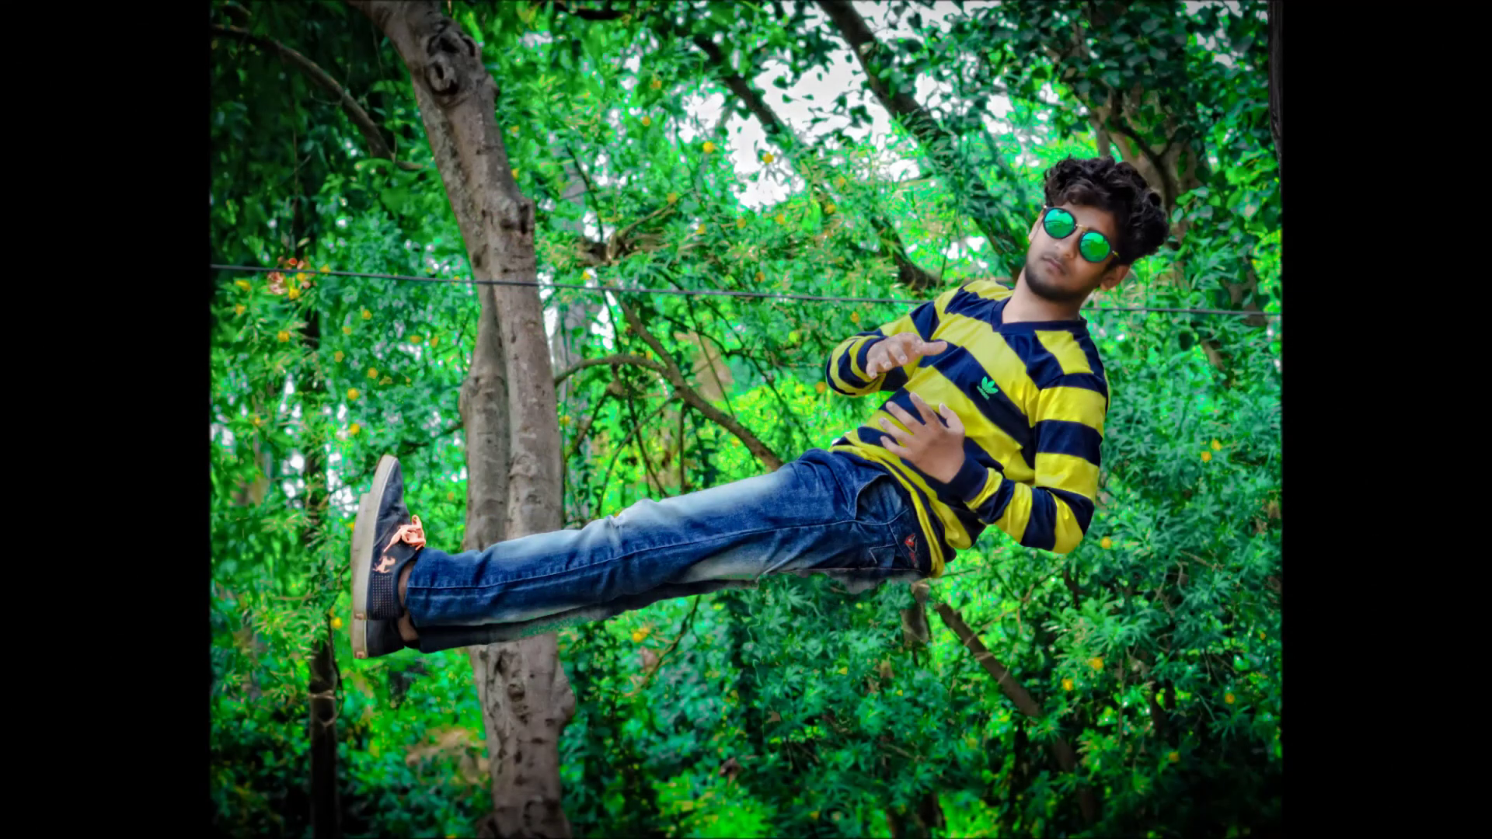